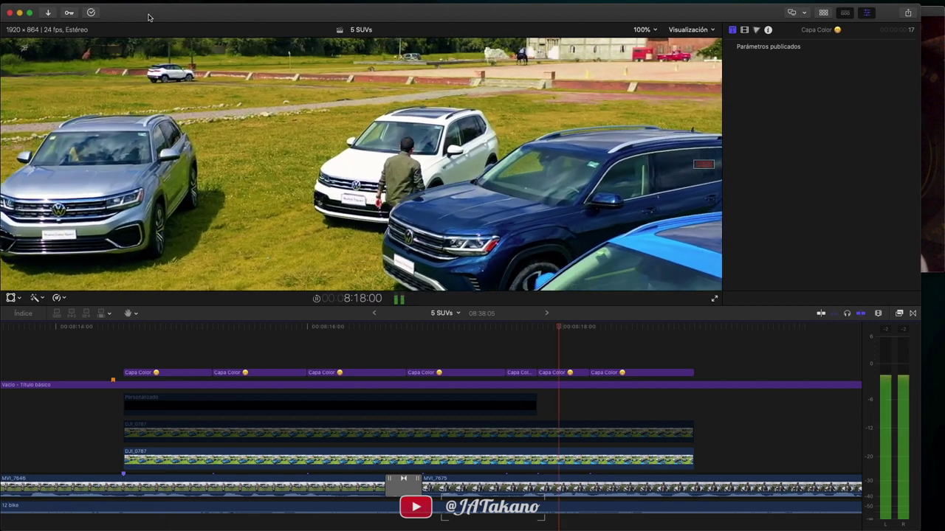
# Play the drone shot in reverse, then stop and step back to 8:16:12
pyautogui.press('h')
pyautogui.press('space')
pyautogui.press('j')
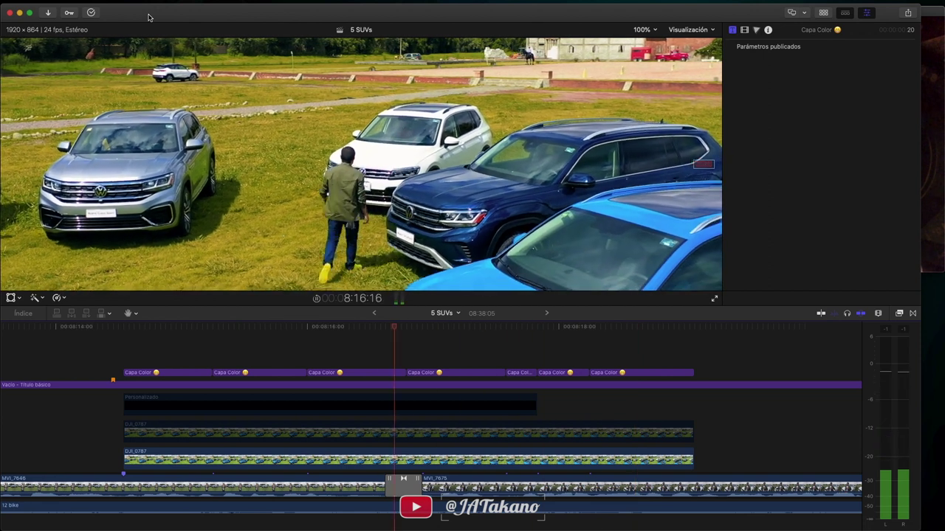
pyautogui.press('space')
pyautogui.press('space')
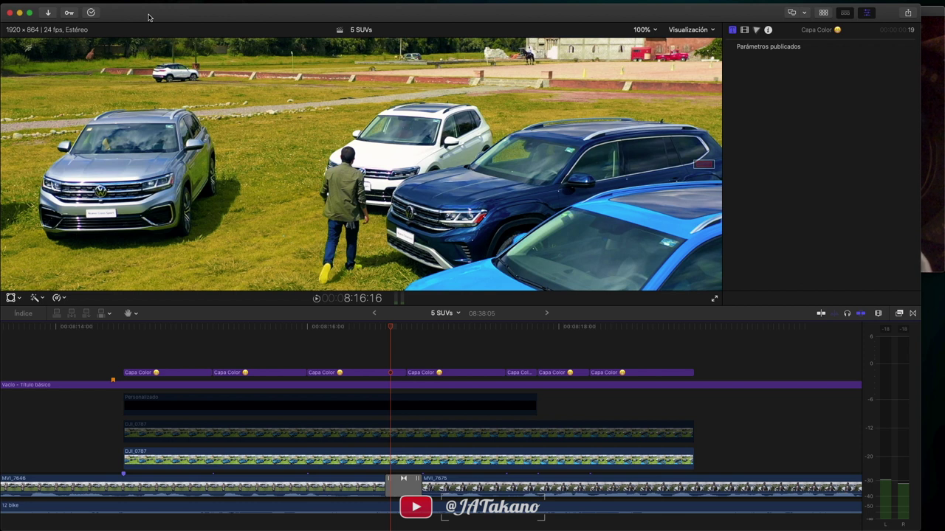
pyautogui.press('Left')
pyautogui.press('Left')
pyautogui.press('Left')
pyautogui.press('Left')
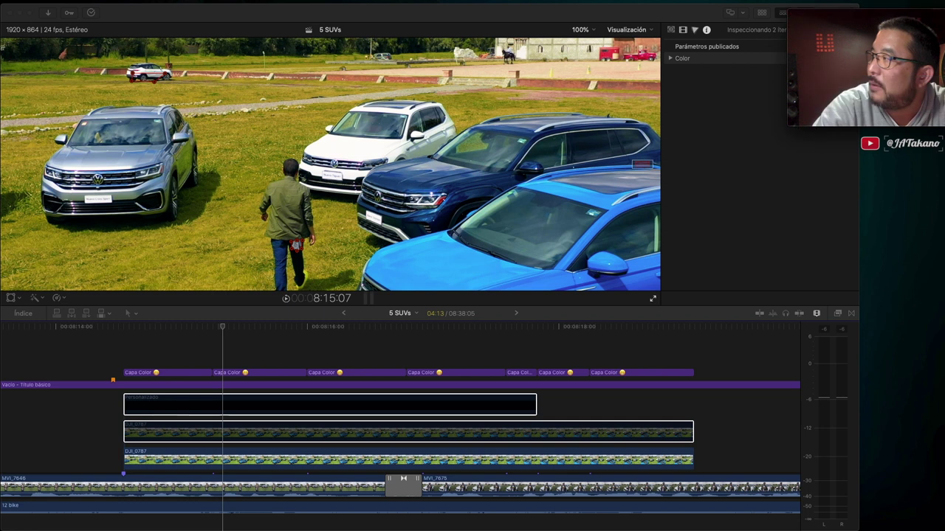
# Select the title and drone clips, then move the playhead to 8:15:08
pyautogui.click(694, 116)
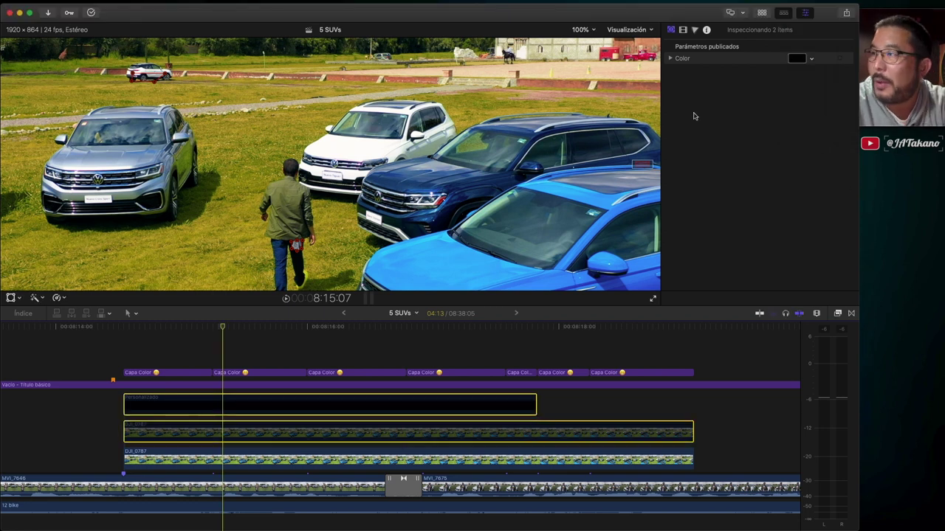
pyautogui.click(211, 361)
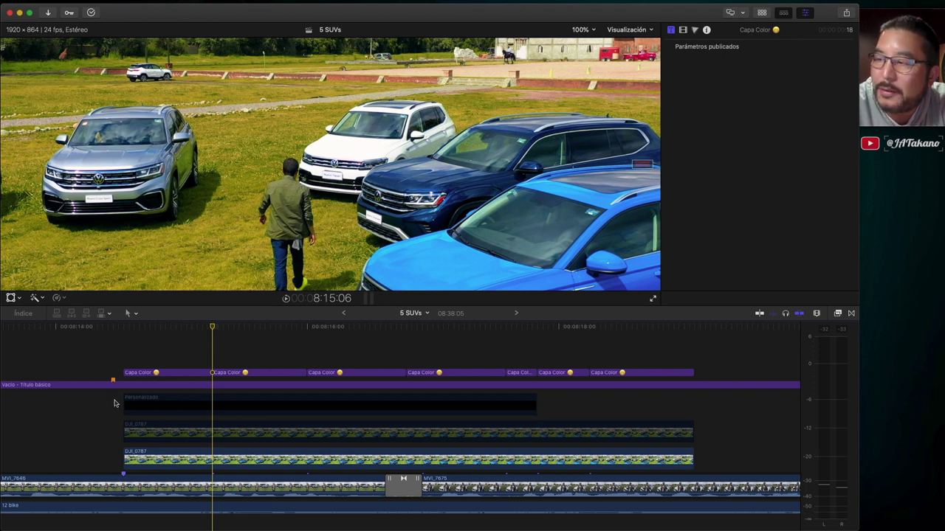
pyautogui.moveTo(116, 404); pyautogui.dragTo(147, 428)
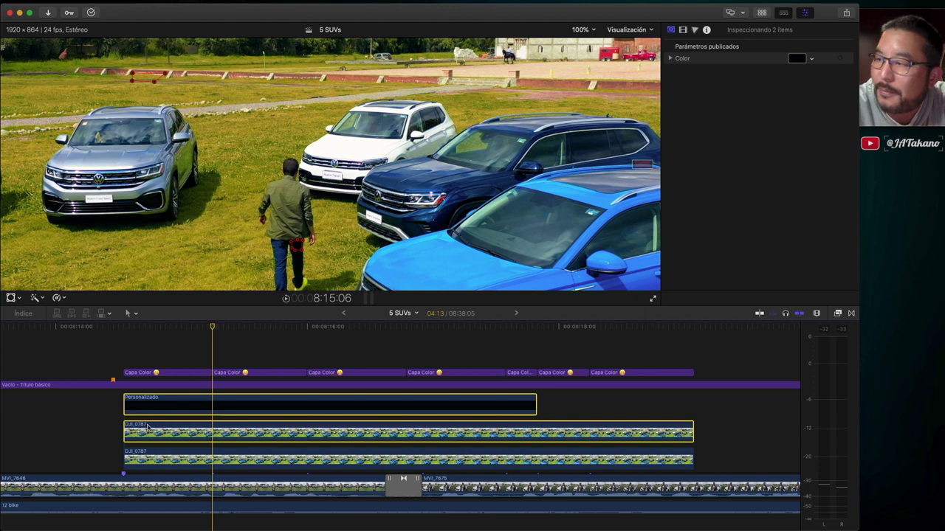
pyautogui.click(183, 370)
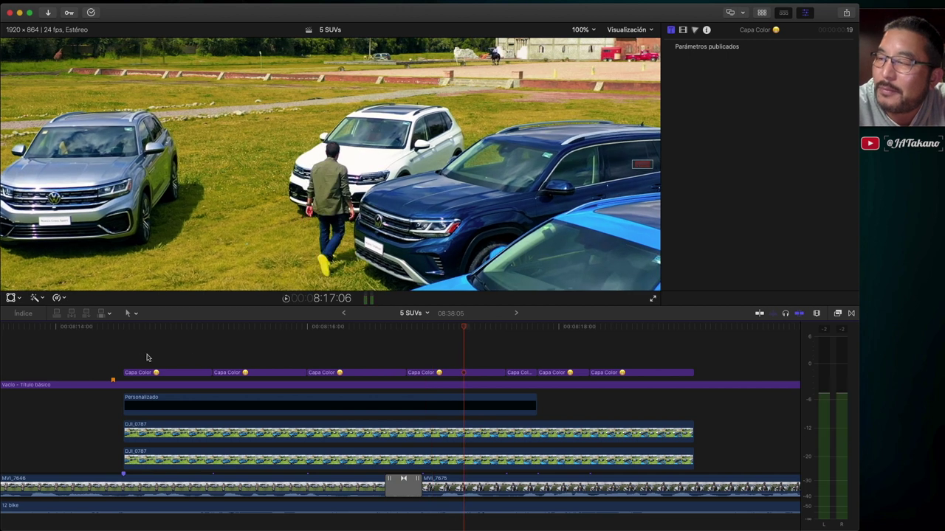
pyautogui.click(225, 371)
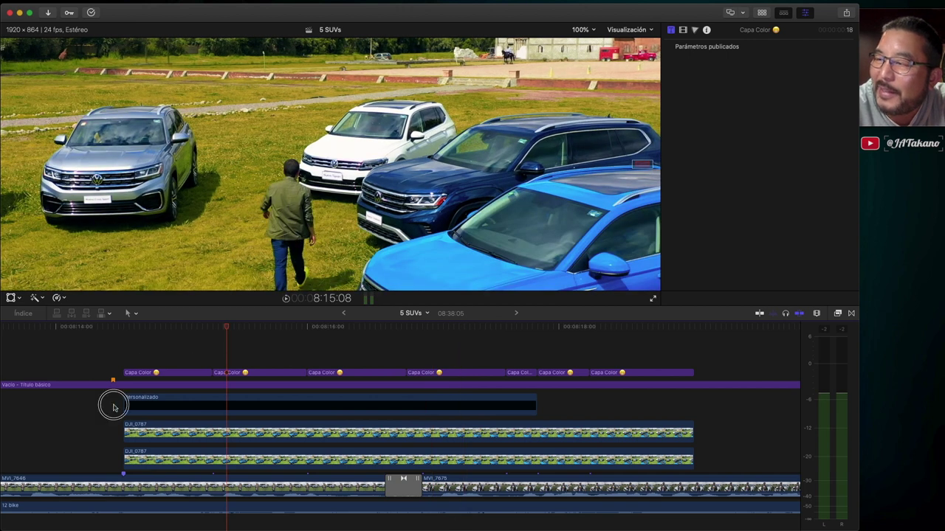
# Toggle the Personalizado title and upper DJI_0787 clip off and on to compare the shot
pyautogui.moveTo(112, 400); pyautogui.dragTo(152, 437)
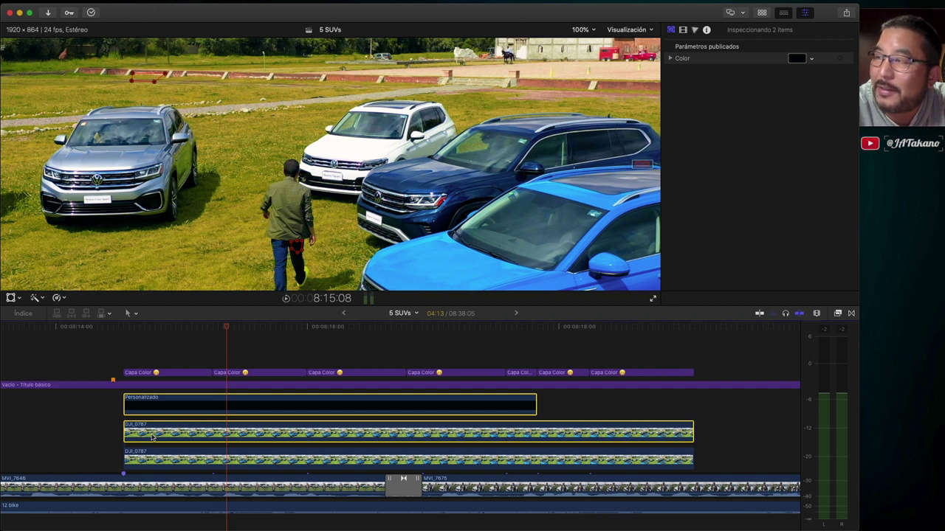
pyautogui.press('v')
pyautogui.press('v')
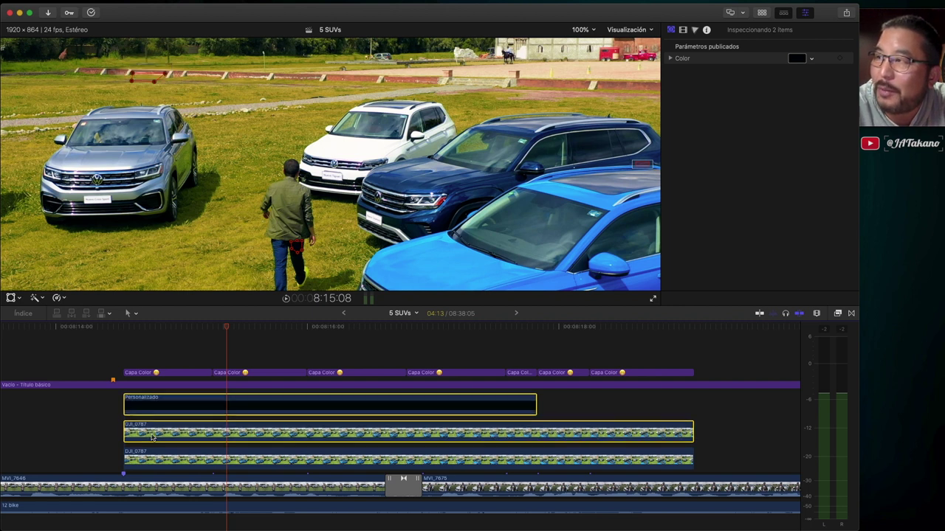
pyautogui.press('v')
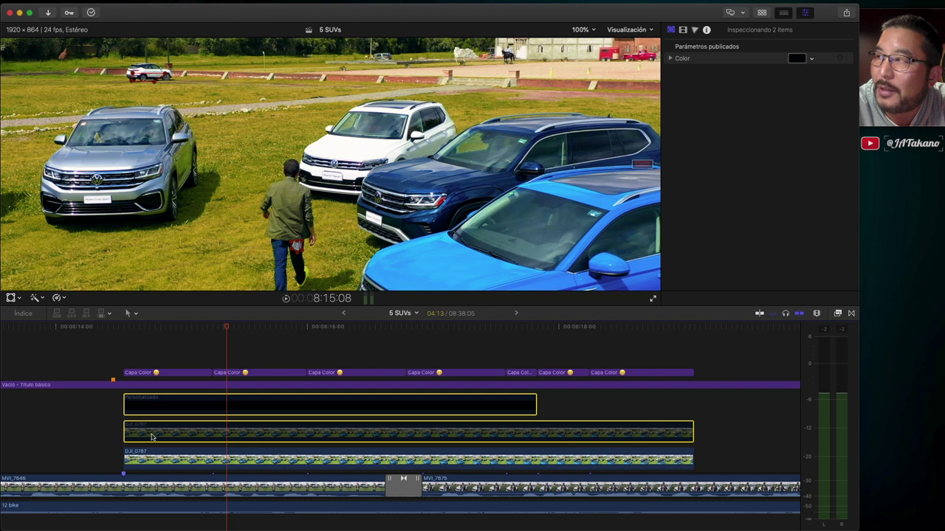
pyautogui.press('v')
pyautogui.press('v')
pyautogui.press('v')
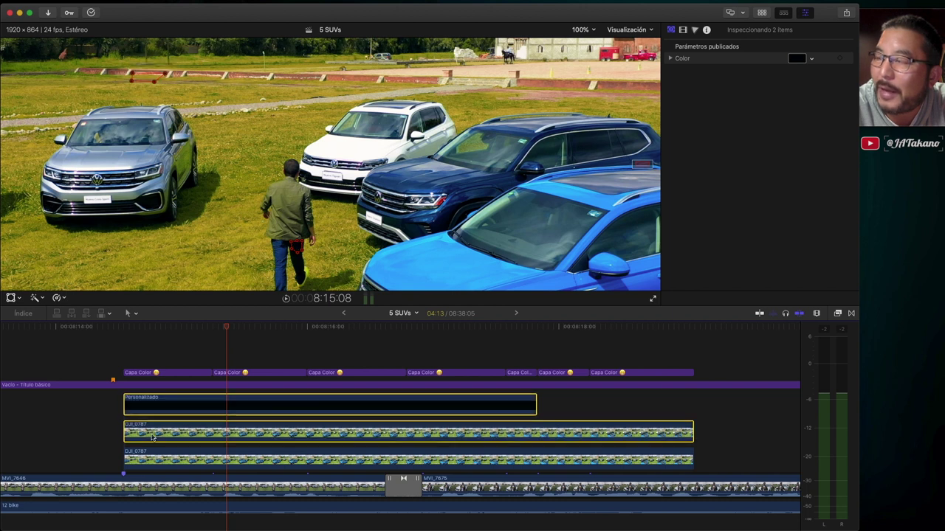
pyautogui.press('v')
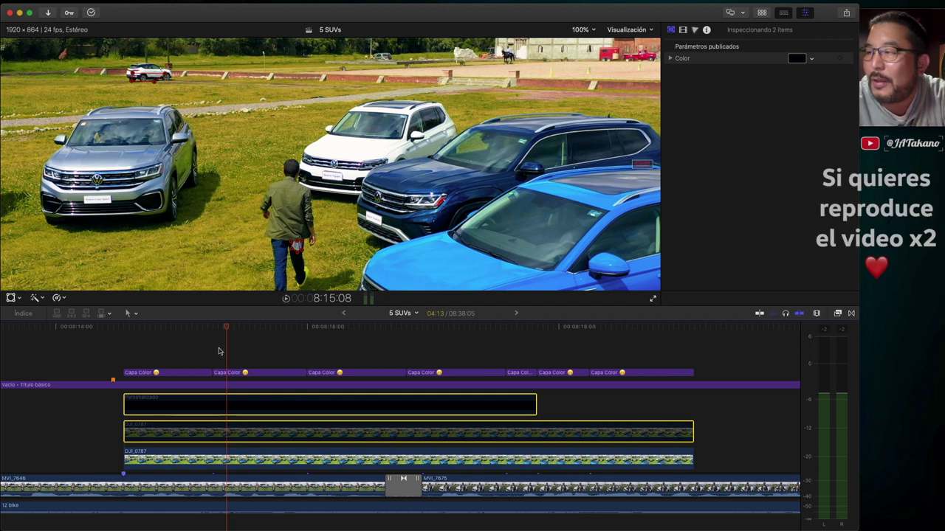
# Delete the Personalizado title clip above the drone shots
pyautogui.click(218, 351)
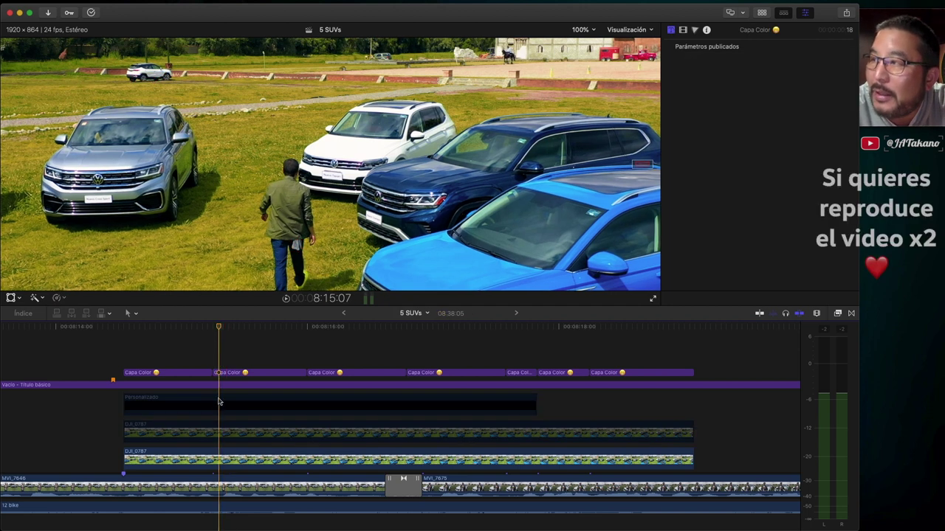
pyautogui.click(220, 433)
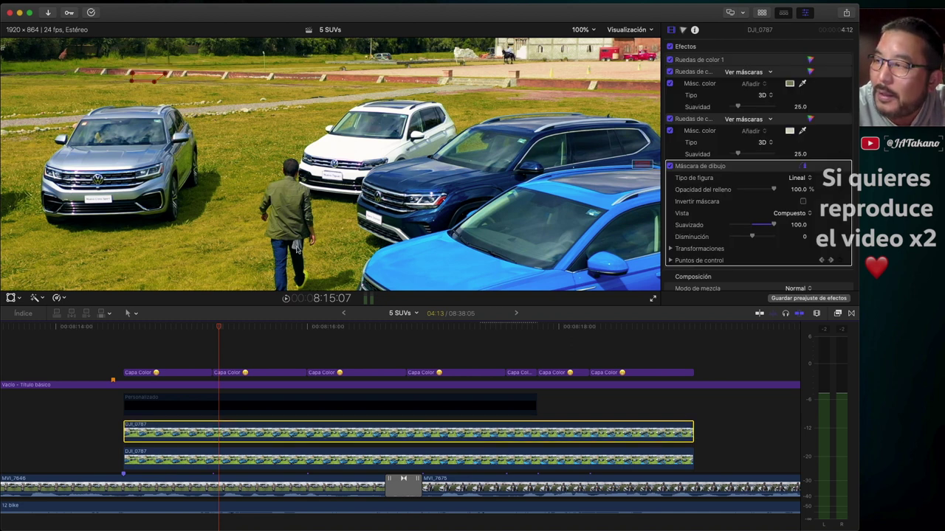
pyautogui.click(218, 402)
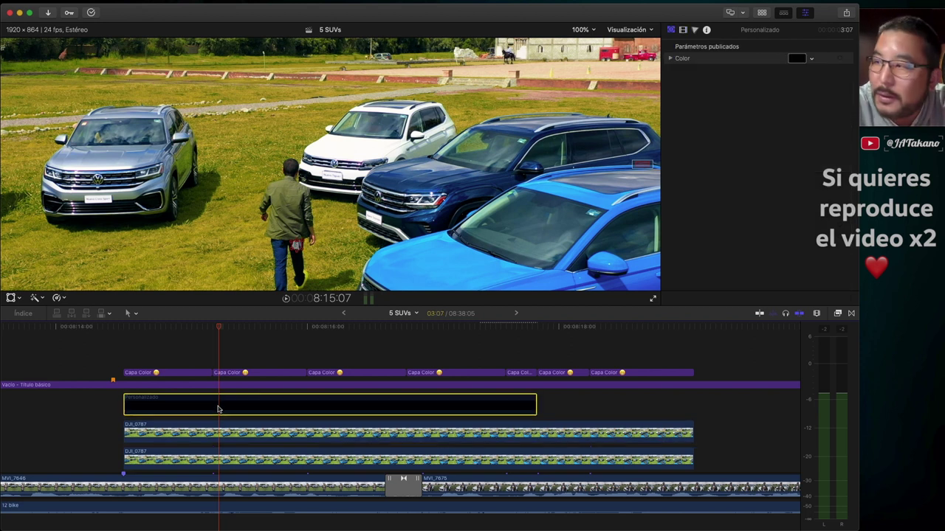
pyautogui.press('Delete')
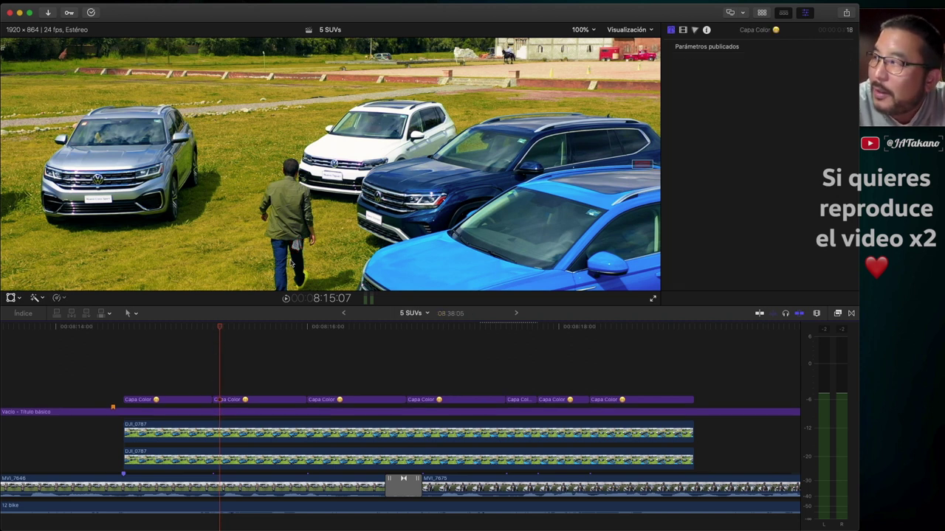
# Zoom the viewer to 300% and play the drone clip from its start
pyautogui.click(587, 31)
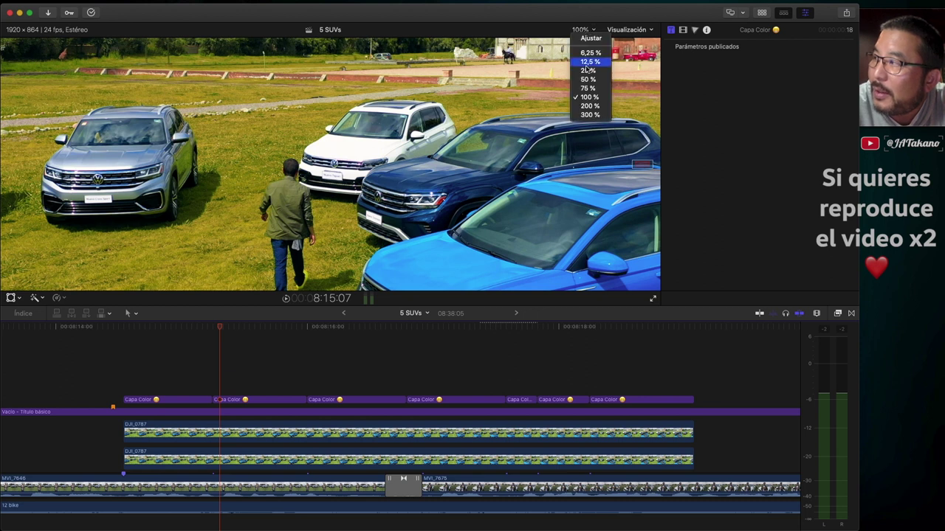
pyautogui.click(589, 115)
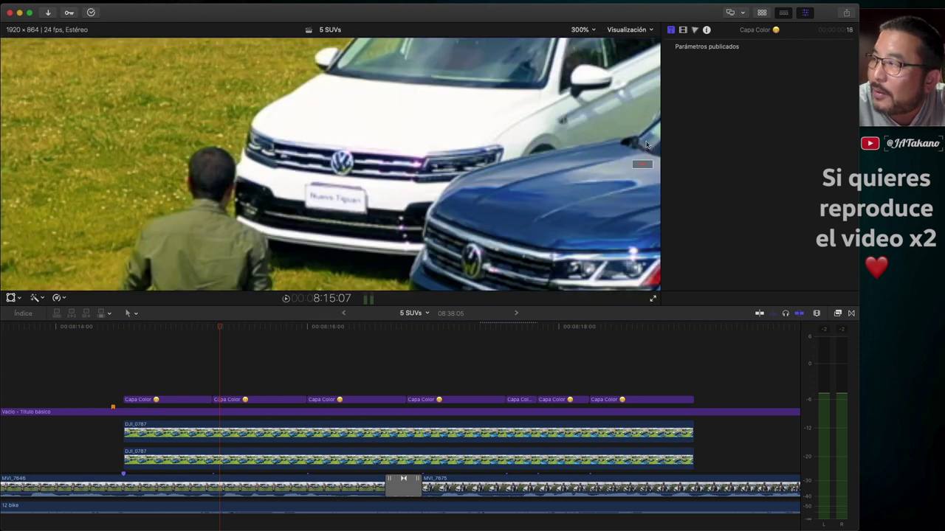
pyautogui.scroll(-5, 645, 164)
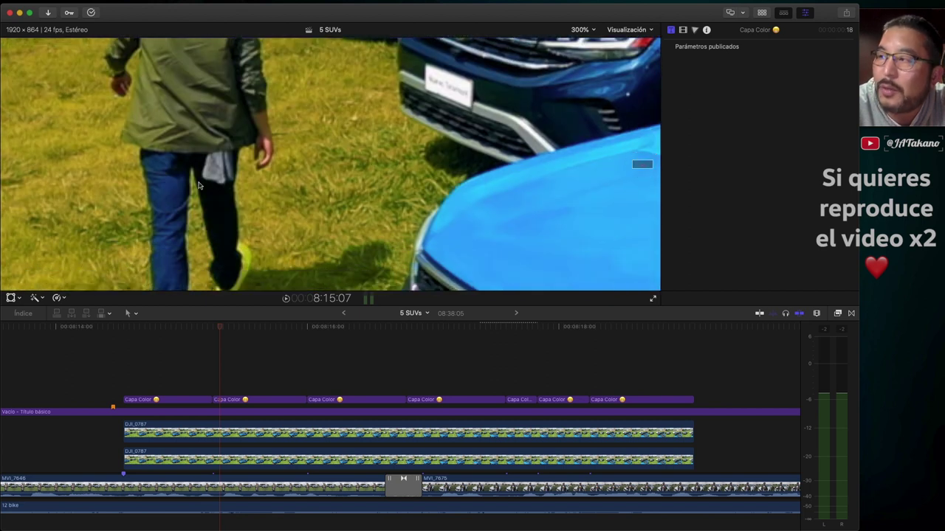
pyautogui.click(124, 326)
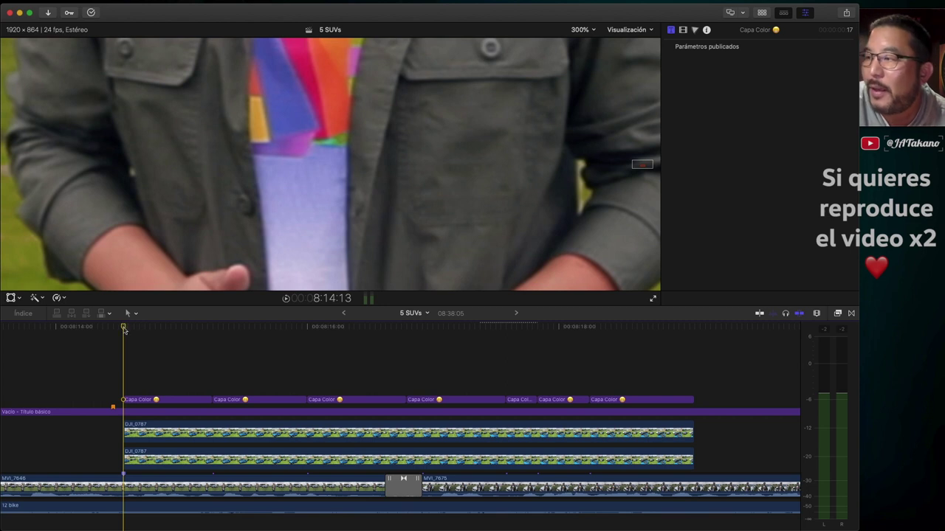
pyautogui.press('space')
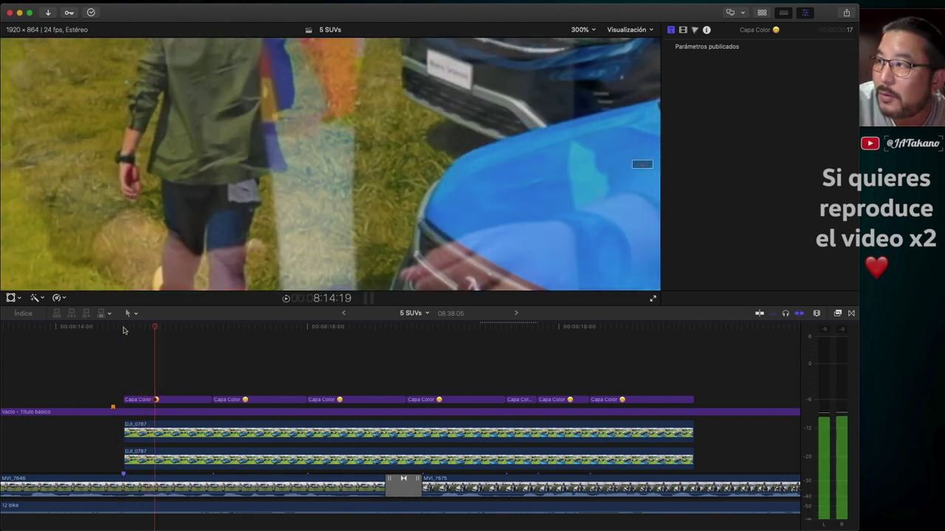
pyautogui.press('space')
pyautogui.press('Left')
pyautogui.press('Left')
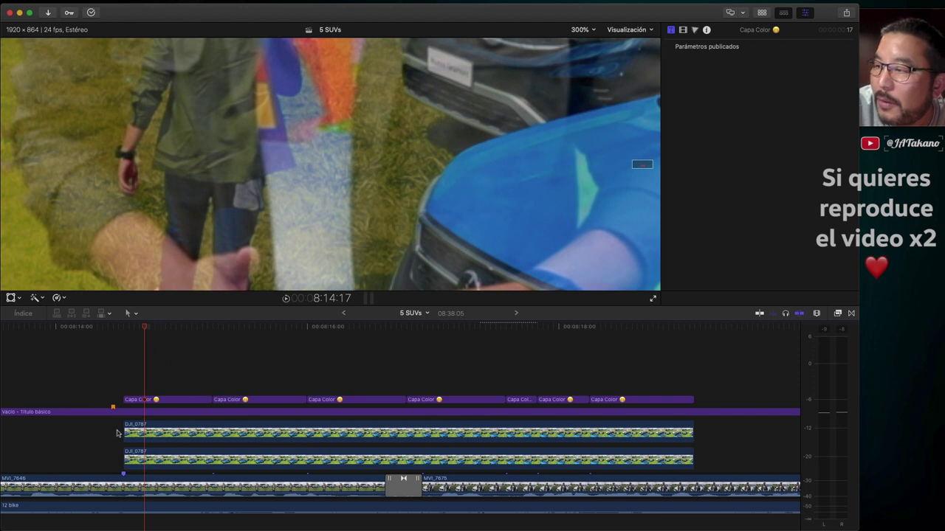
# Select the upper DJI_0787 clip, undo an accidental delete, and return to the clip start
pyautogui.click(149, 437)
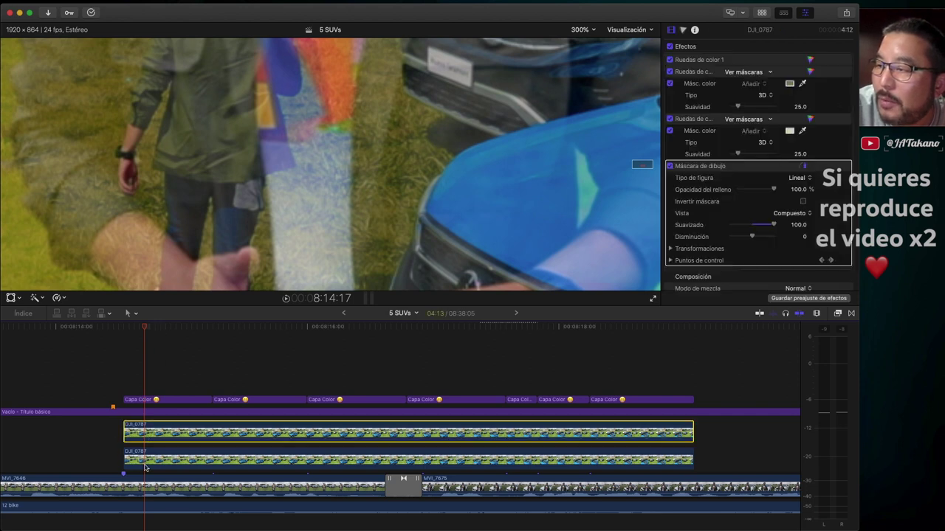
pyautogui.click(145, 467)
pyautogui.press('Delete')
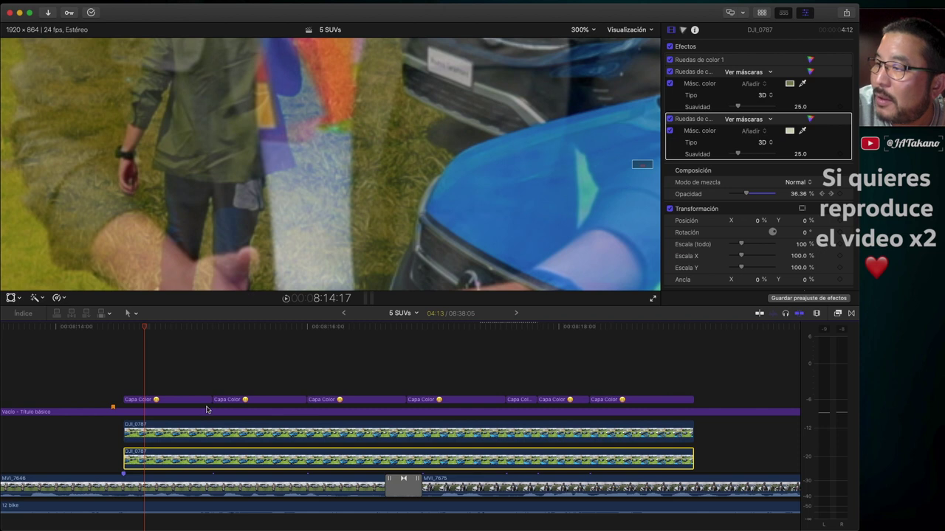
pyautogui.click(181, 439)
pyautogui.press('super+z')
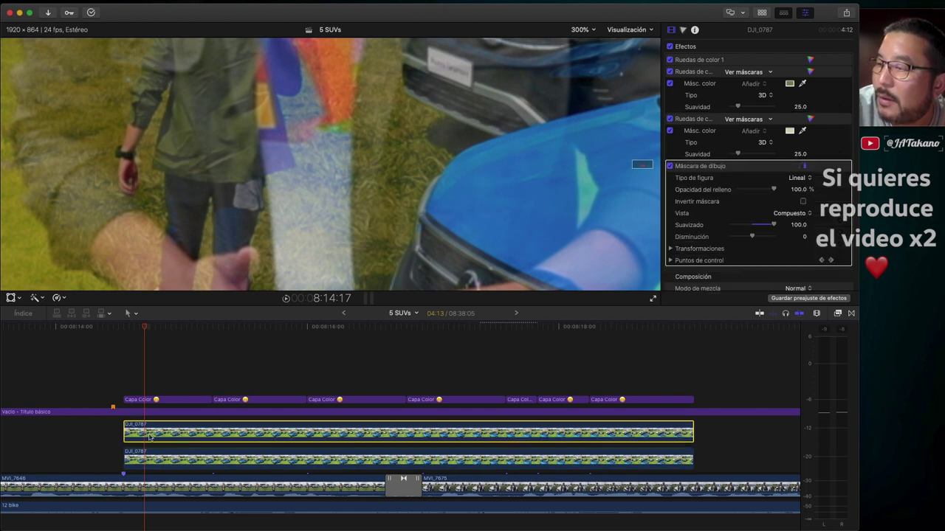
pyautogui.press('Up')
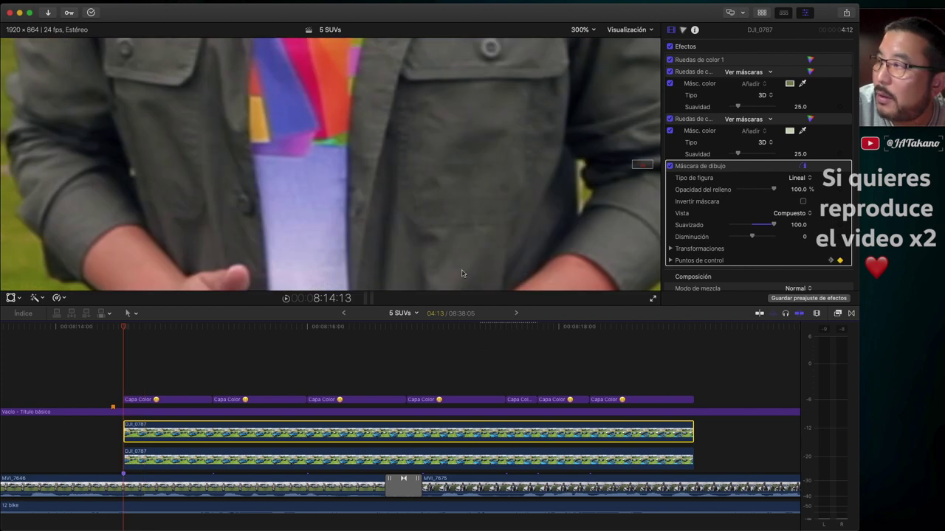
# Set the upper DJI_0787 clip's Opacidad to 100%
pyautogui.click(750, 171)
pyautogui.scroll(-3, 748, 177)
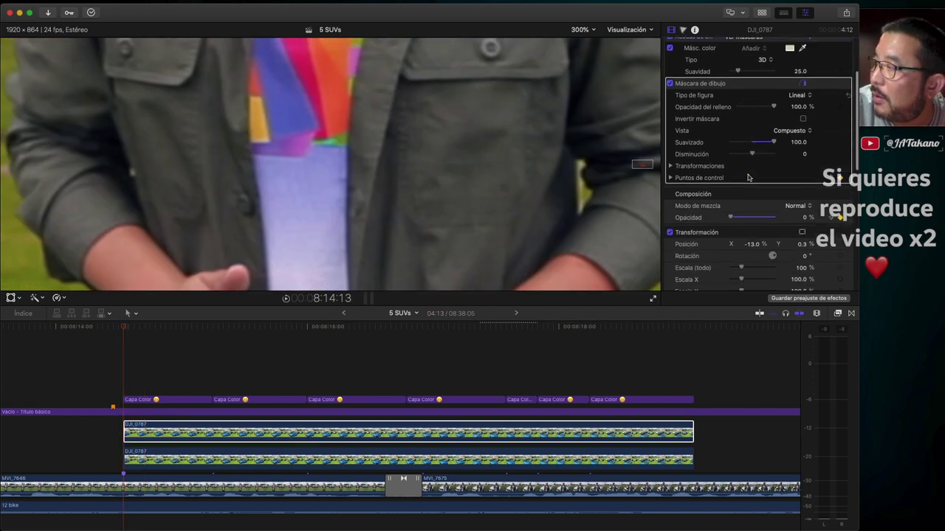
pyautogui.scroll(-1, 748, 177)
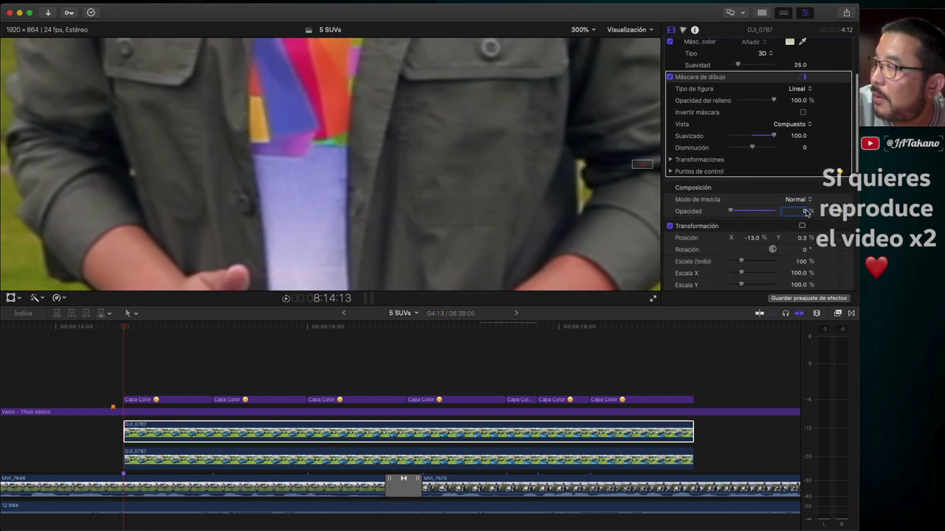
pyautogui.moveTo(730, 211); pyautogui.dragTo(748, 212)
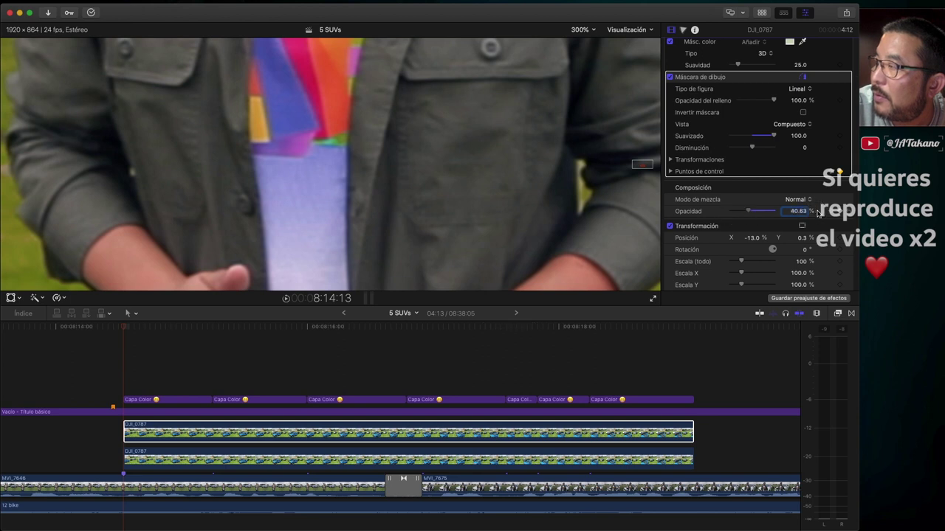
pyautogui.write('100')
pyautogui.press('Return')
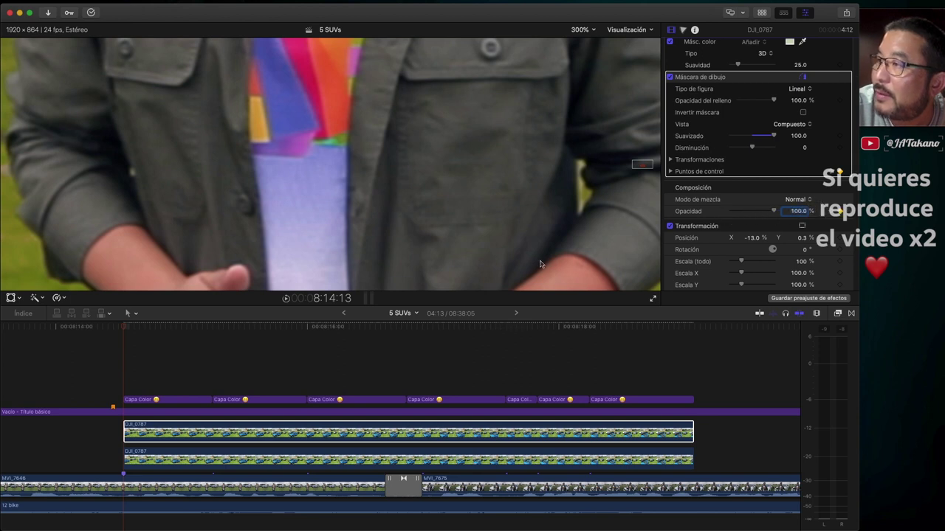
# Set the lower DJI_0787 clip's Opacidad to 100%
pyautogui.click(176, 461)
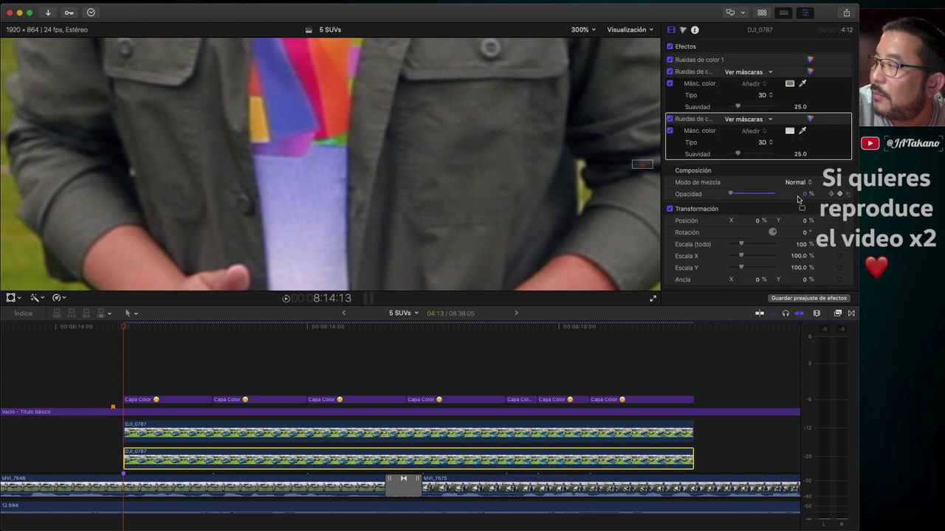
pyautogui.click(804, 194)
pyautogui.write('100')
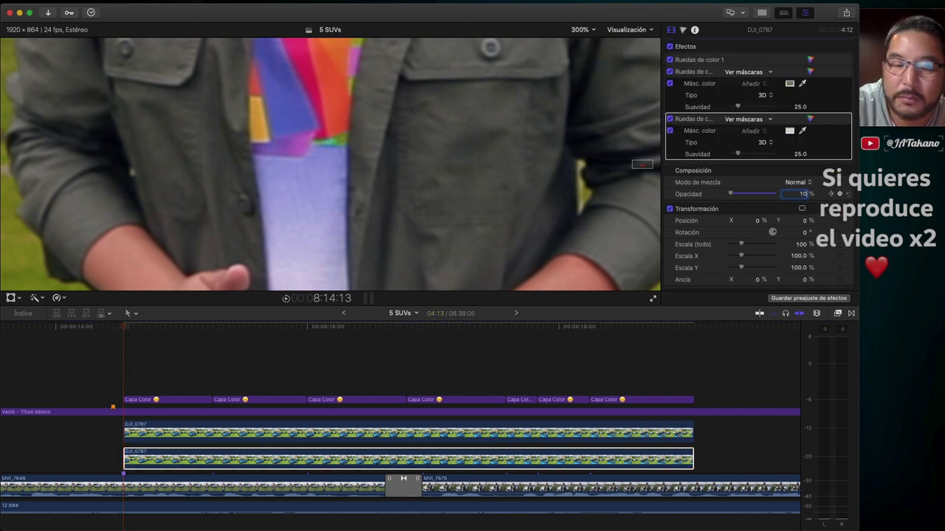
pyautogui.press('Return')
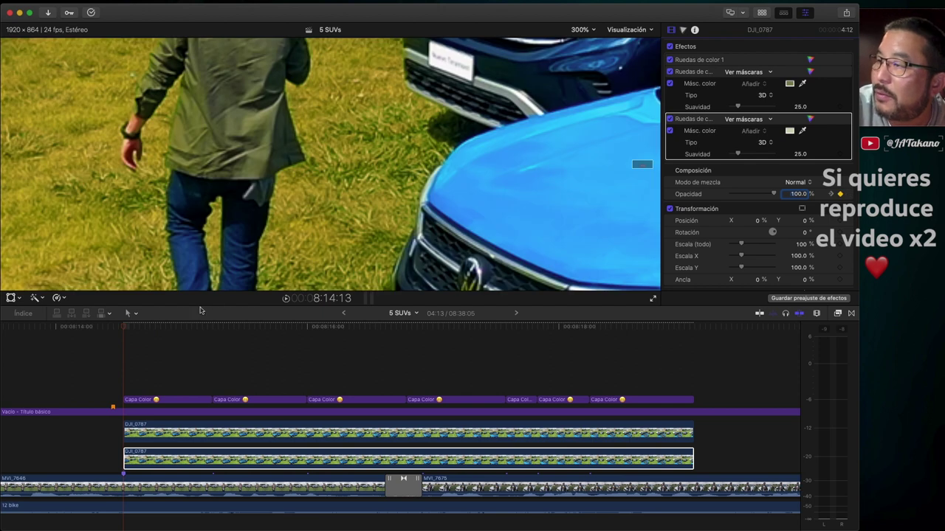
pyautogui.click(124, 329)
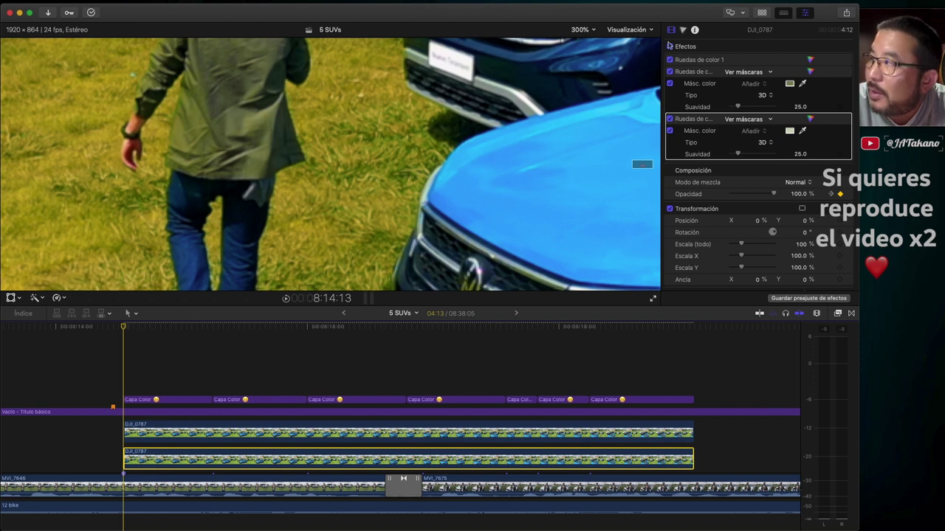
# Place the Sólidos Personalizado generator above the drone clips and blade it at their end
pyautogui.click(763, 14)
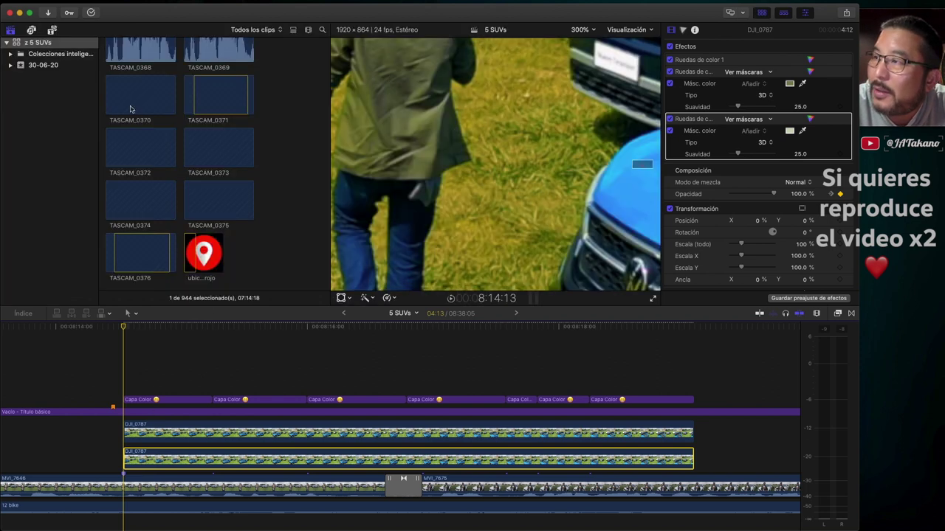
pyautogui.click(52, 30)
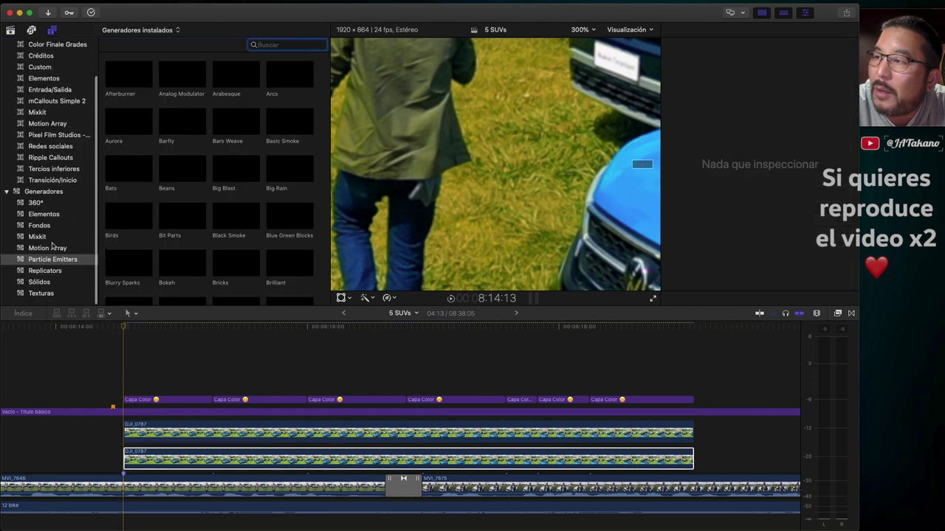
pyautogui.click(41, 287)
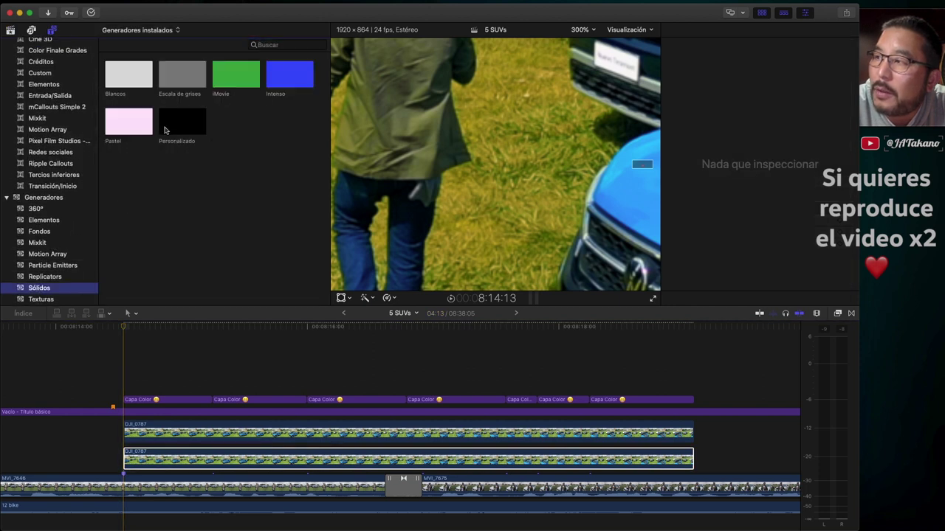
pyautogui.click(178, 131)
pyautogui.moveTo(197, 128)
pyautogui.mouseDown()
pyautogui.moveTo(153, 380)
pyautogui.moveTo(128, 415)
pyautogui.mouseUp()
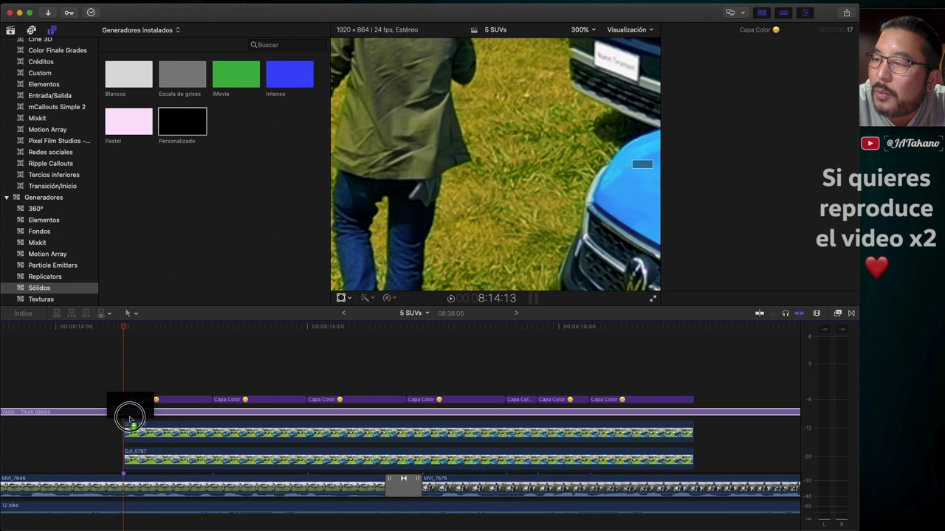
pyautogui.moveTo(128, 414)
pyautogui.mouseDown()
pyautogui.moveTo(131, 423)
pyautogui.moveTo(130, 414)
pyautogui.mouseUp()
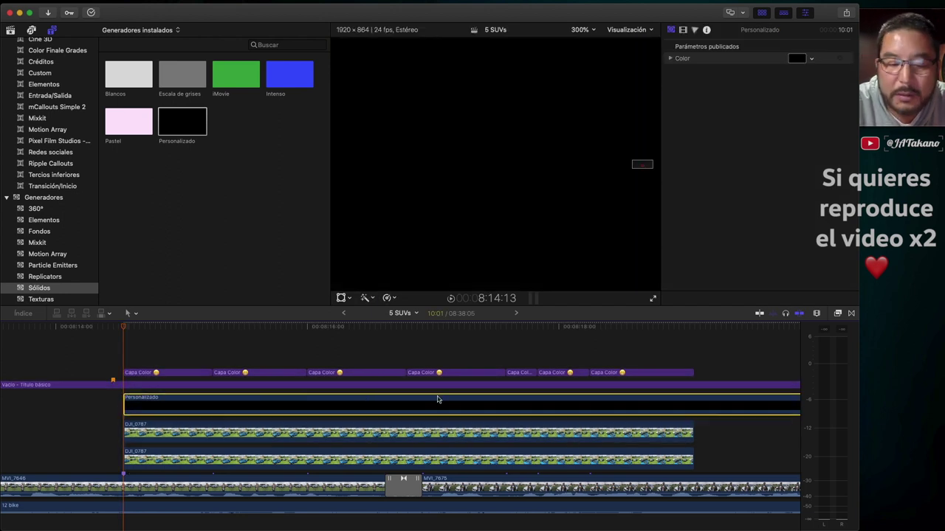
pyautogui.press('b')
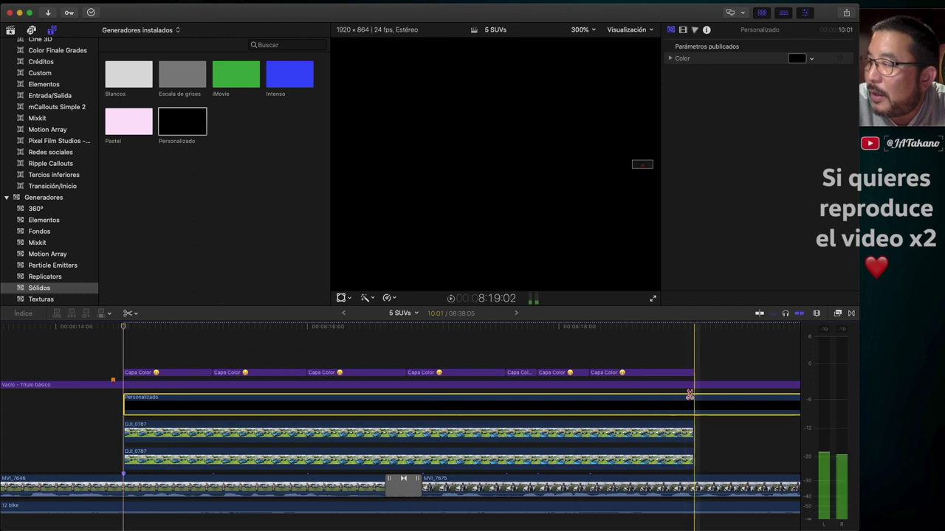
pyautogui.click(695, 399)
# Delete the leftover piece of the solid past the cut
pyautogui.press('a')
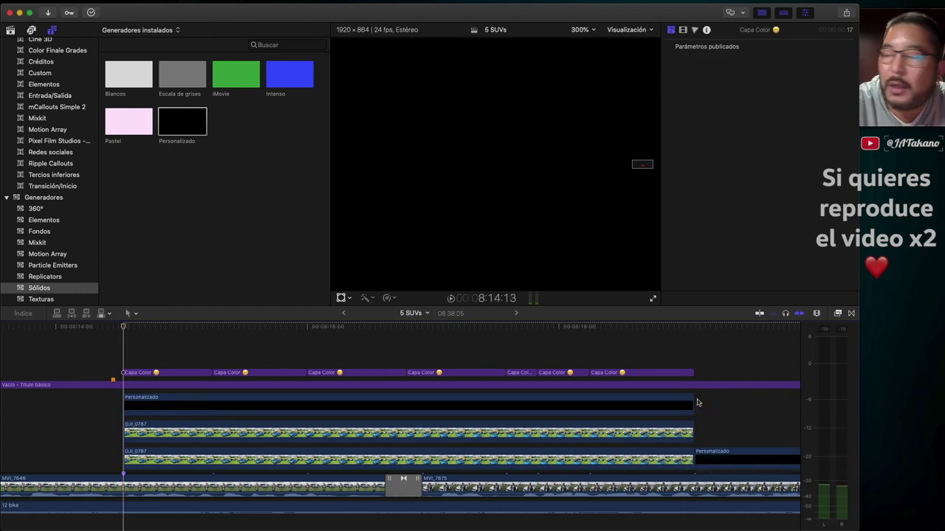
pyautogui.click(718, 459)
pyautogui.press('Delete')
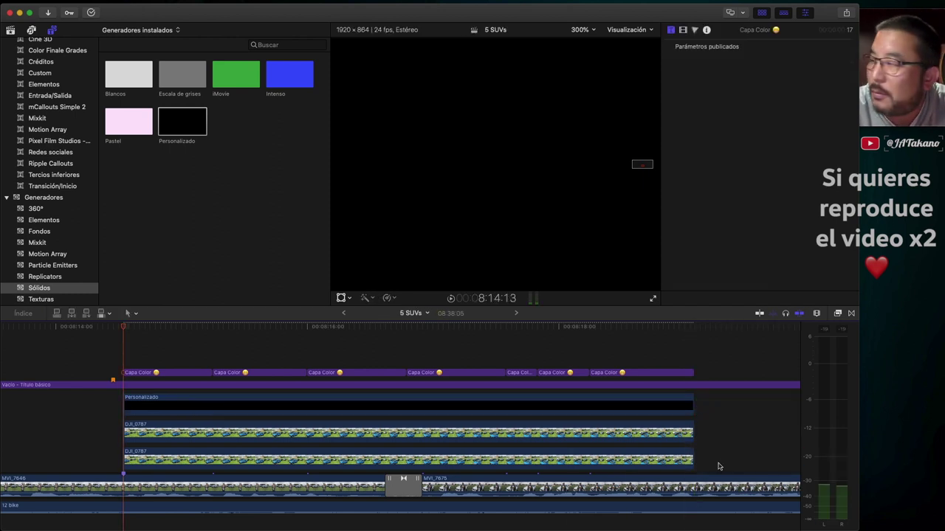
# Disable the Personalizado solid with the browser hidden so the drone footage shows
pyautogui.click(166, 328)
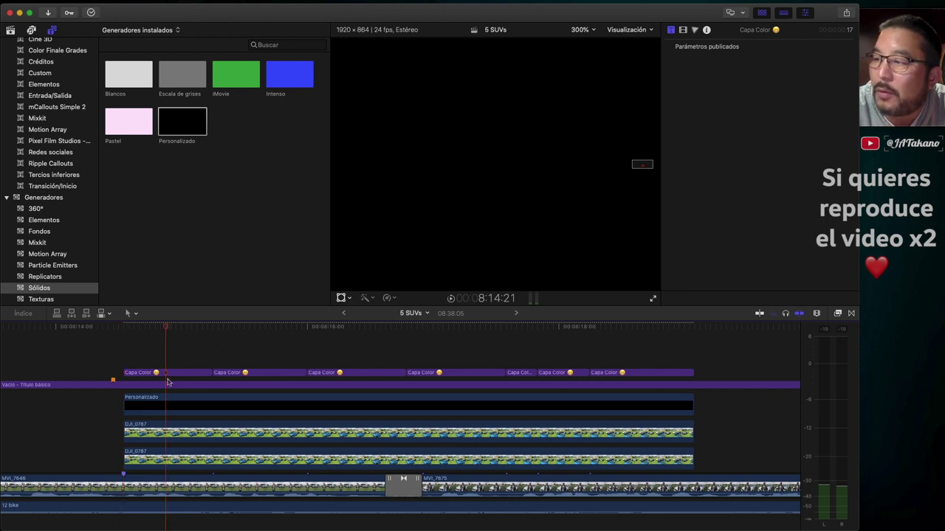
pyautogui.click(168, 403)
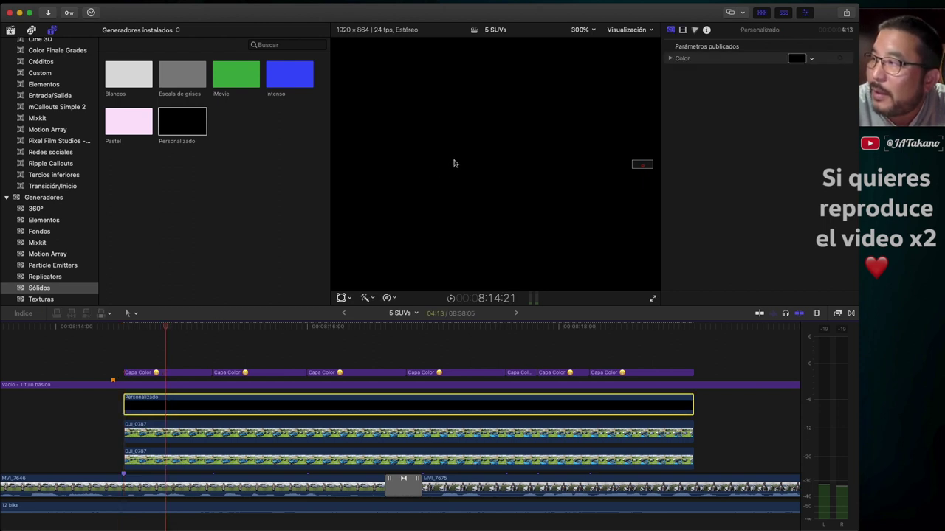
pyautogui.click(761, 14)
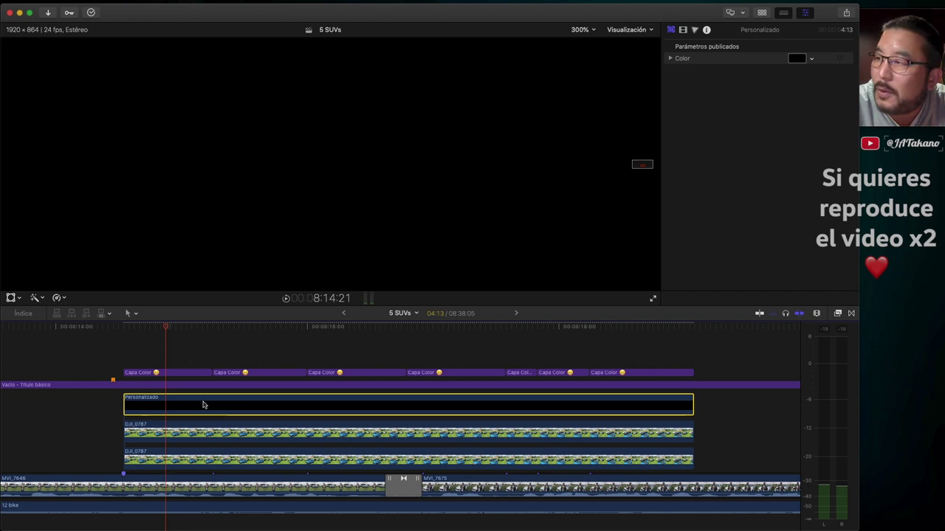
pyautogui.press('v')
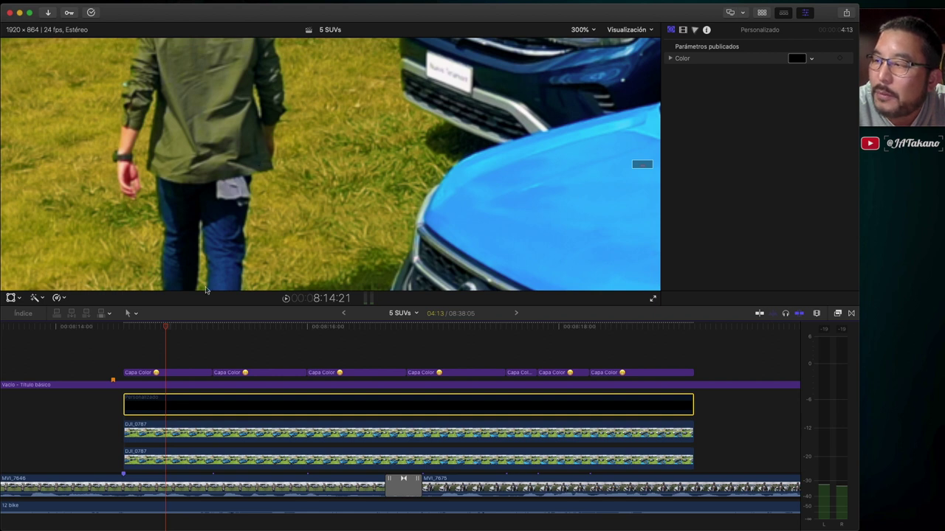
# Scrub the drone shot between 8:15:00 and 8:15:06, ending at 8:15:00
pyautogui.moveTo(175, 327); pyautogui.dragTo(192, 329)
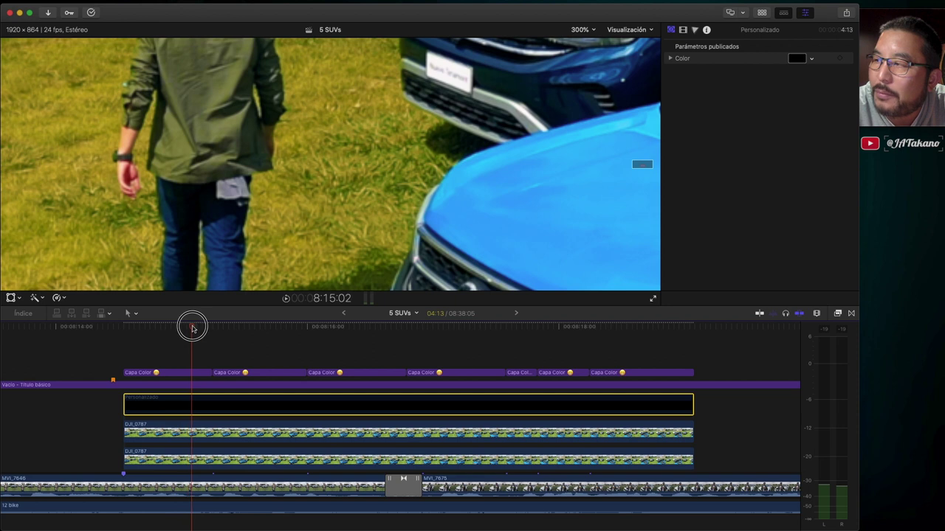
pyautogui.click(214, 329)
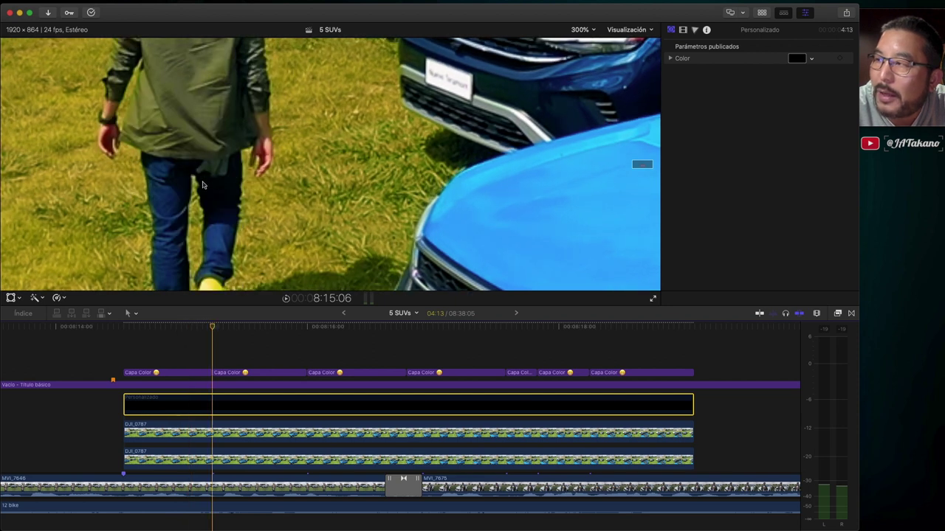
pyautogui.click(196, 329)
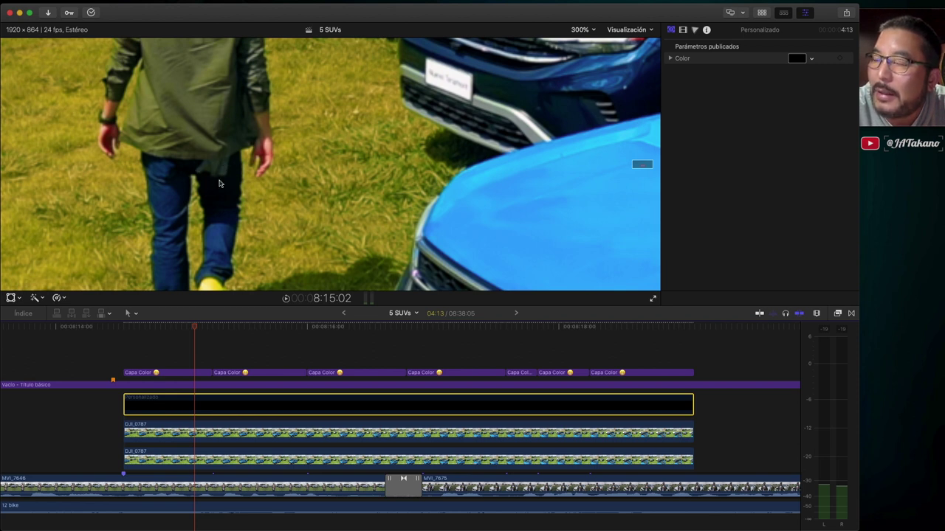
pyautogui.click(182, 326)
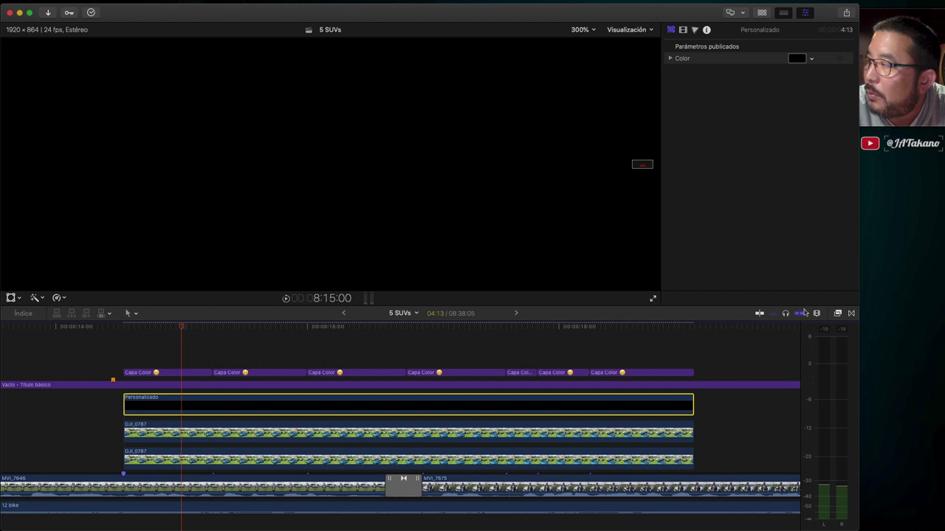
# Apply Máscara de dibujo from the Máscaras effects category to the Personalizado solid
pyautogui.click(838, 314)
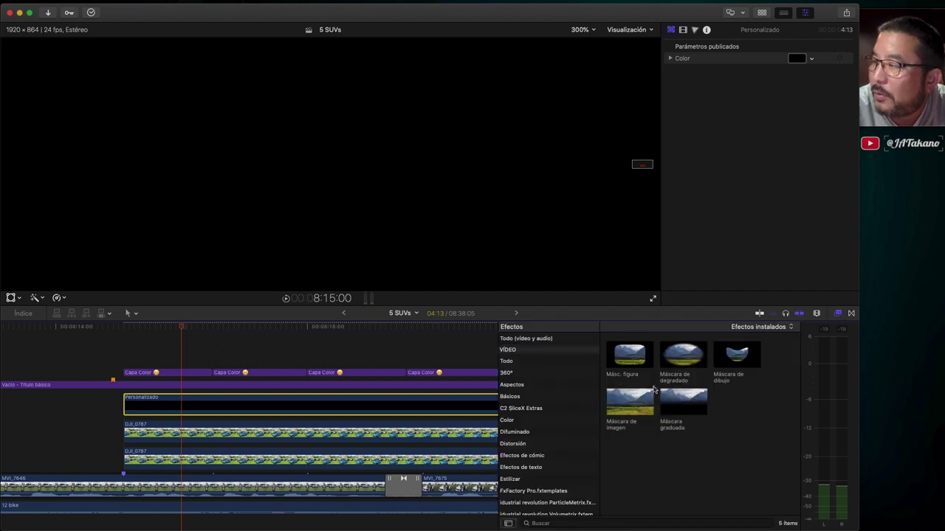
pyautogui.scroll(-2, 547, 451)
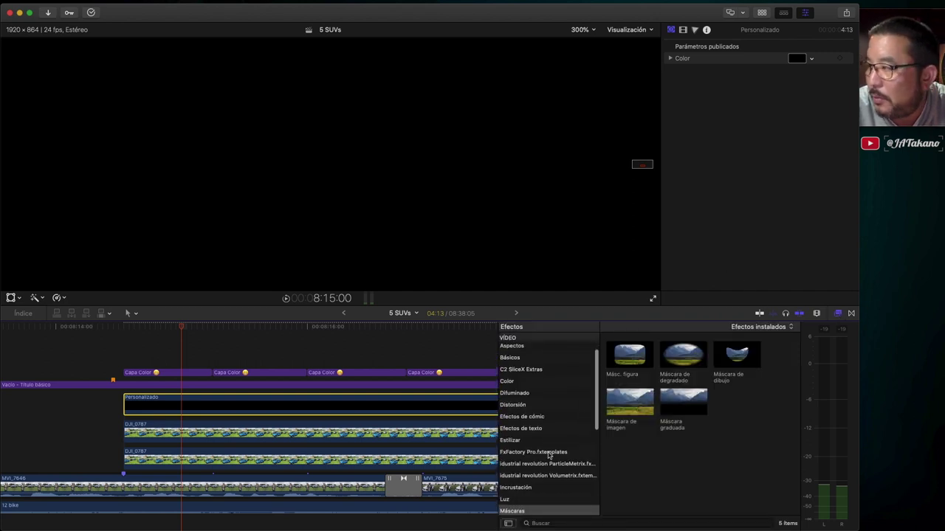
pyautogui.scroll(-3, 548, 455)
pyautogui.scroll(-4, 548, 450)
pyautogui.scroll(-1, 549, 445)
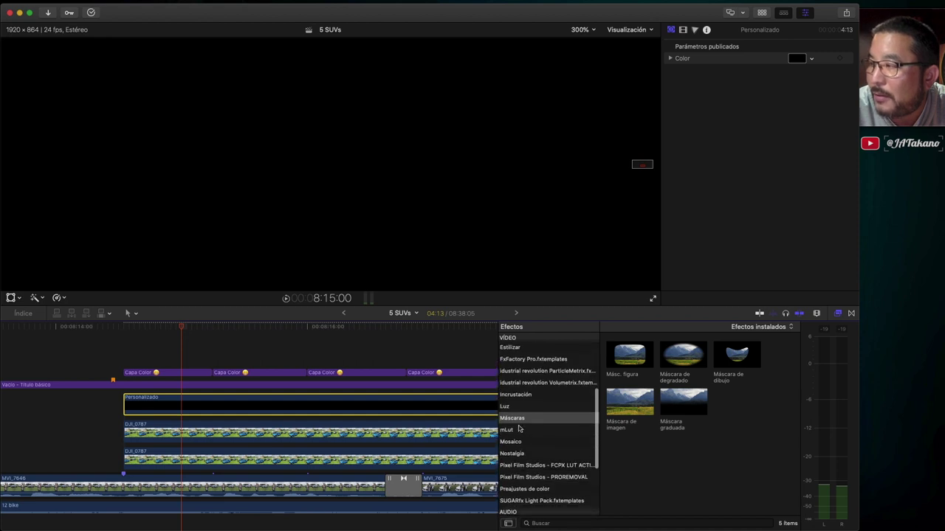
pyautogui.click(531, 419)
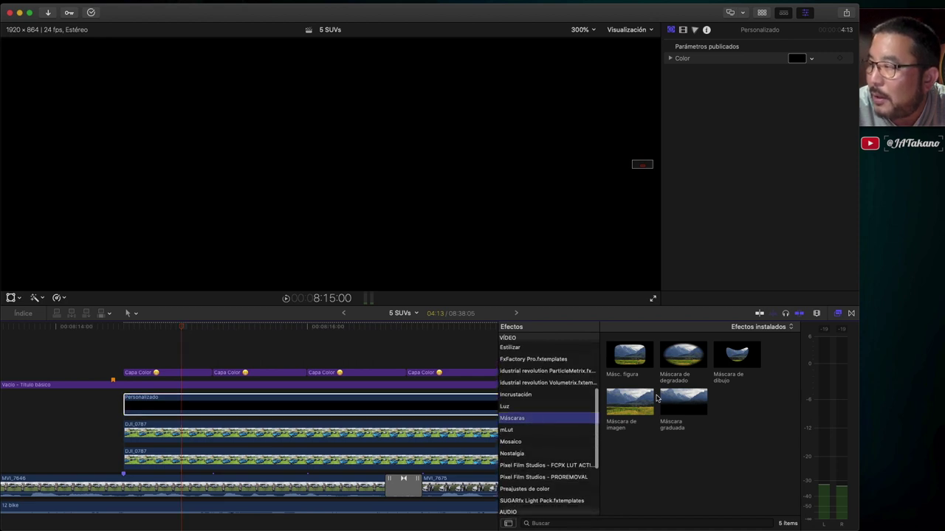
pyautogui.click(731, 366)
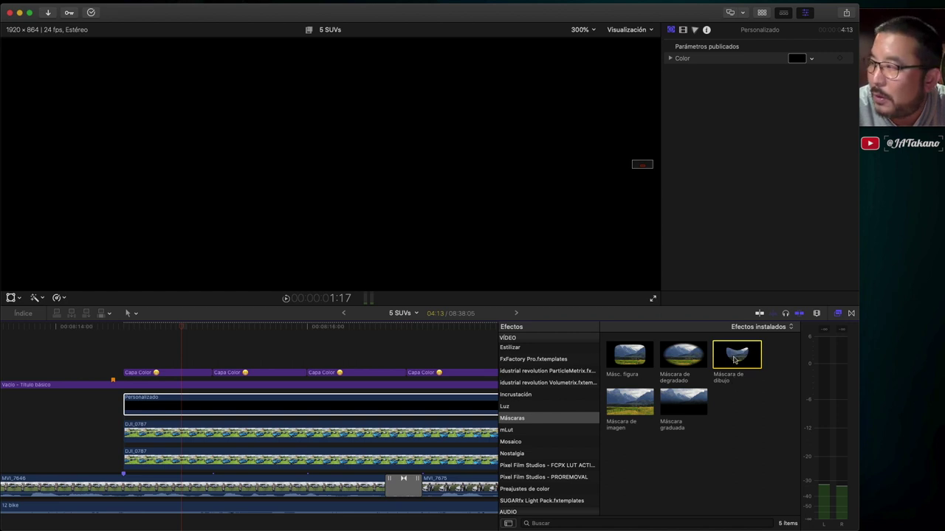
pyautogui.moveTo(734, 360); pyautogui.dragTo(182, 408)
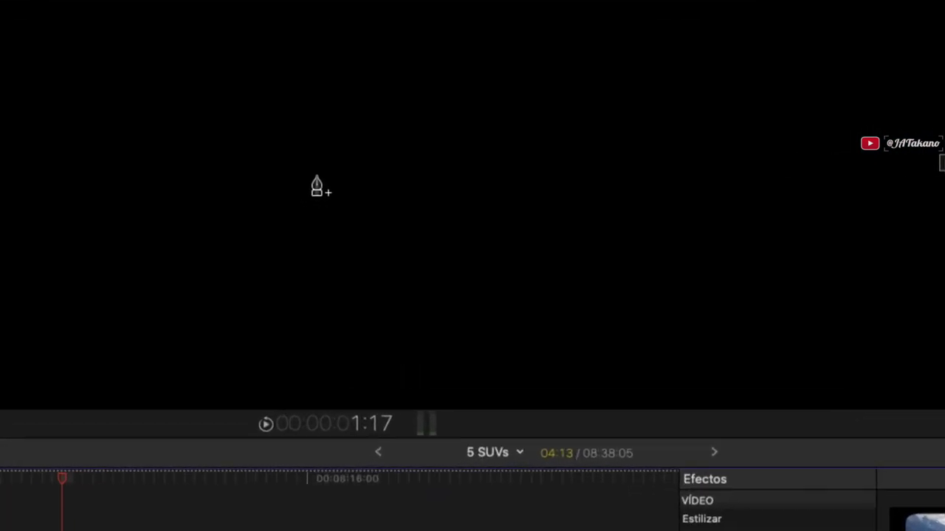
# Draw a closed six-point mask, then drag its left and top points toward the pocket
pyautogui.click(342, 214)
pyautogui.click(311, 228)
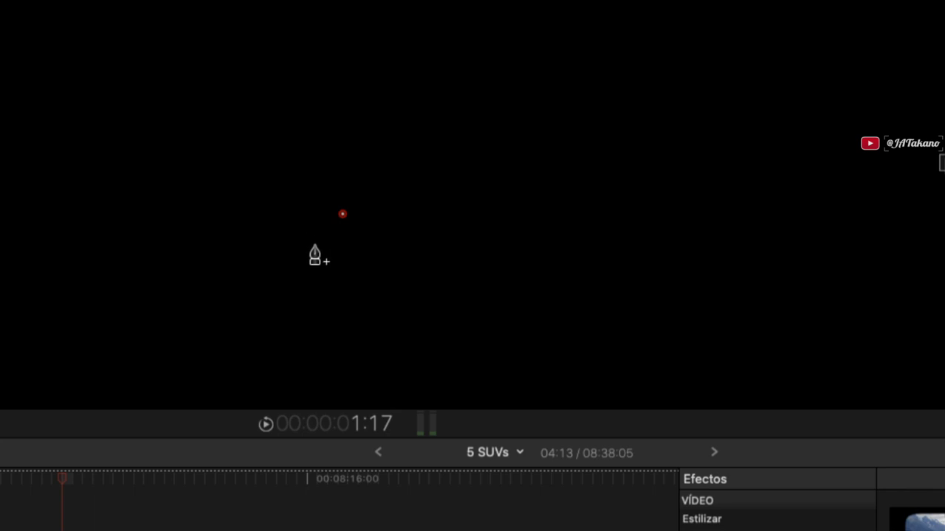
pyautogui.click(322, 265)
pyautogui.click(360, 265)
pyautogui.click(386, 240)
pyautogui.click(369, 213)
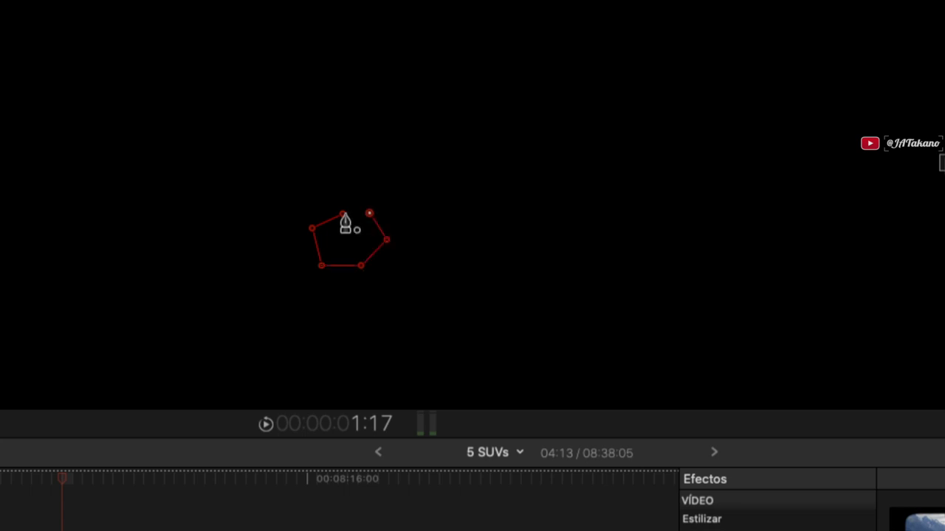
pyautogui.click(343, 214)
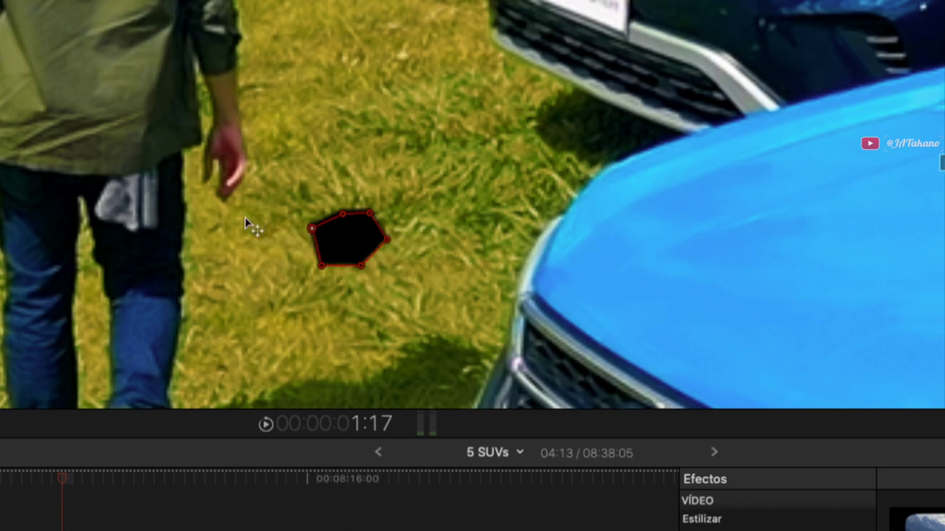
pyautogui.moveTo(312, 235)
pyautogui.mouseDown()
pyautogui.moveTo(159, 207)
pyautogui.moveTo(109, 178)
pyautogui.mouseUp()
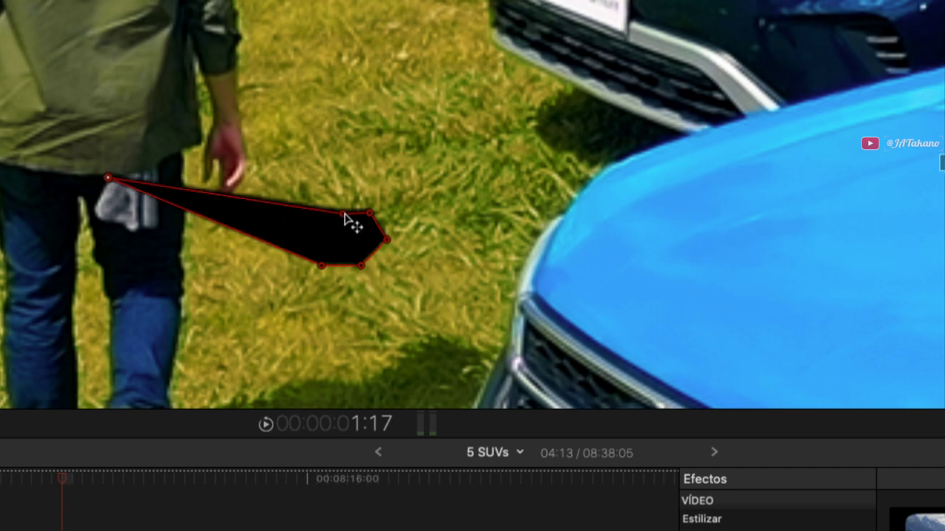
pyautogui.moveTo(343, 214); pyautogui.dragTo(140, 182)
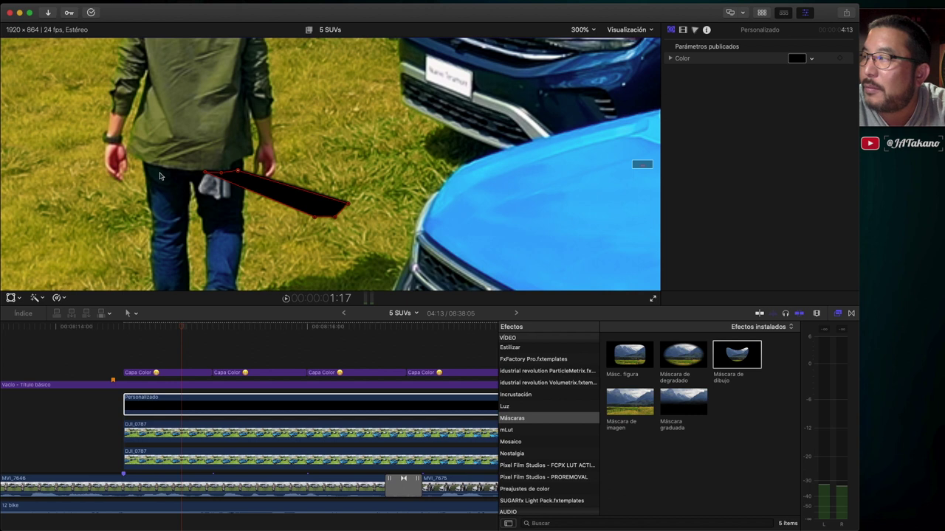
# Drag the mask's control points into a five-sided patch over the man's back pocket
pyautogui.click(270, 213)
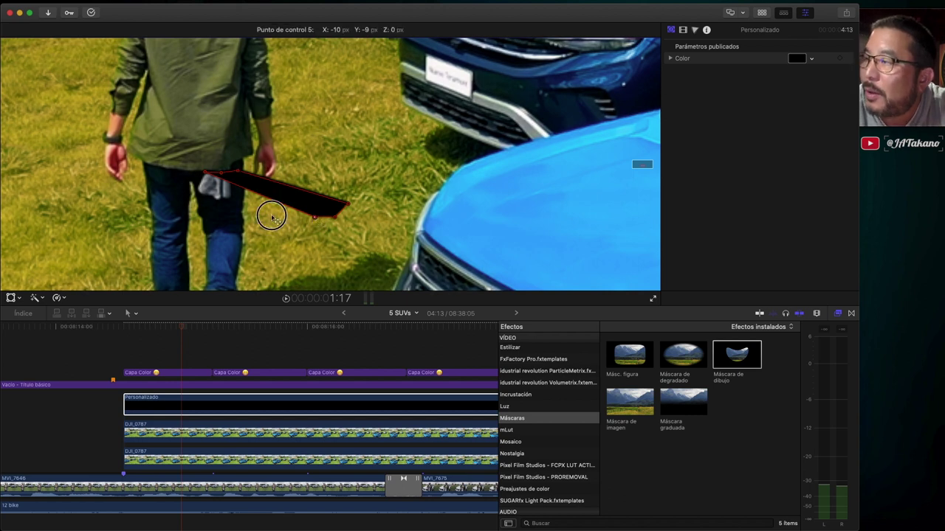
pyautogui.click(209, 204)
pyautogui.moveTo(209, 204); pyautogui.dragTo(199, 193)
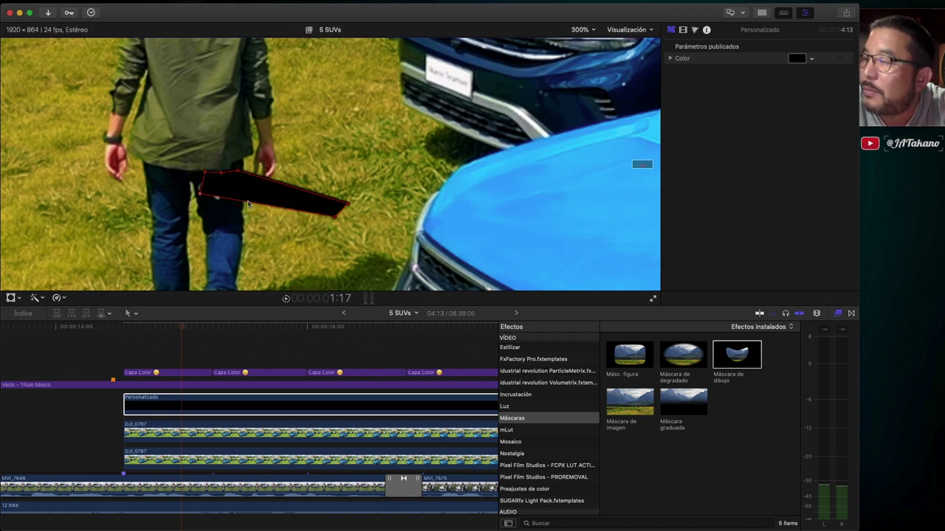
pyautogui.click(234, 203)
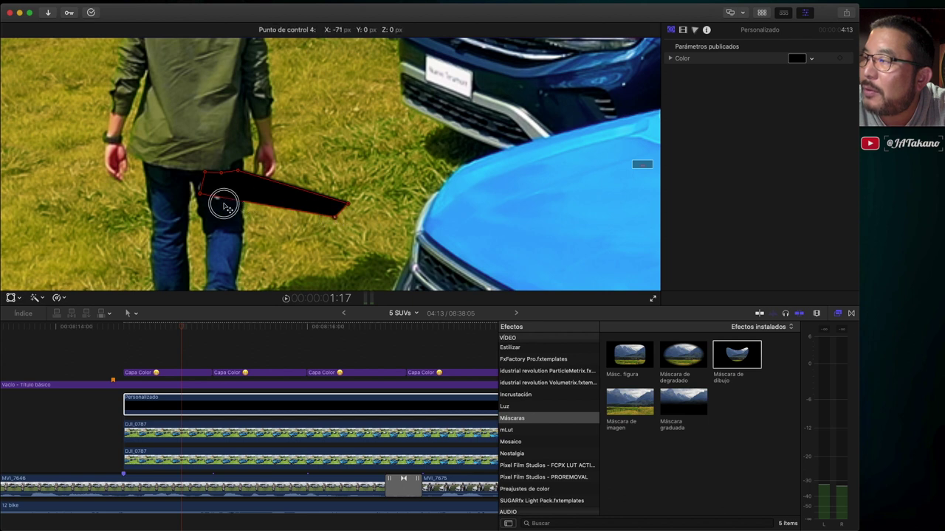
pyautogui.moveTo(352, 209); pyautogui.dragTo(245, 185)
pyautogui.click(199, 193)
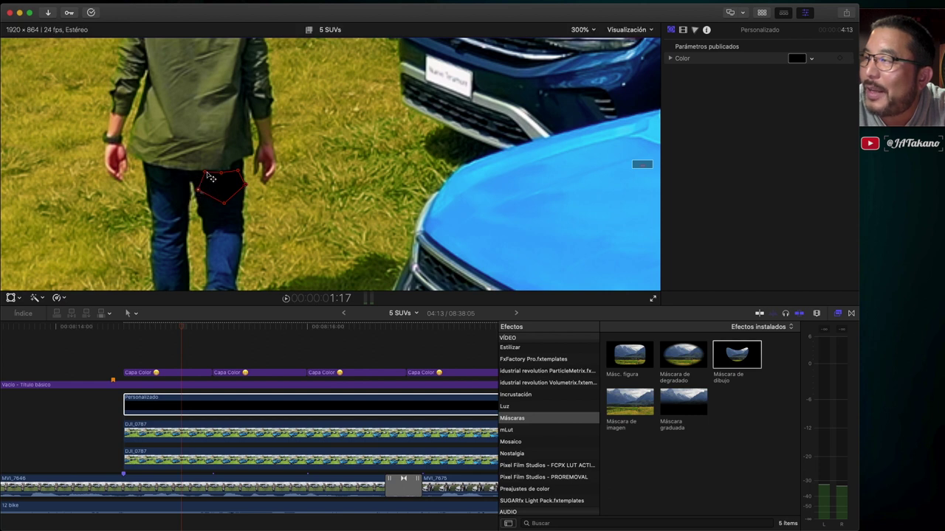
pyautogui.moveTo(211, 177); pyautogui.dragTo(206, 178)
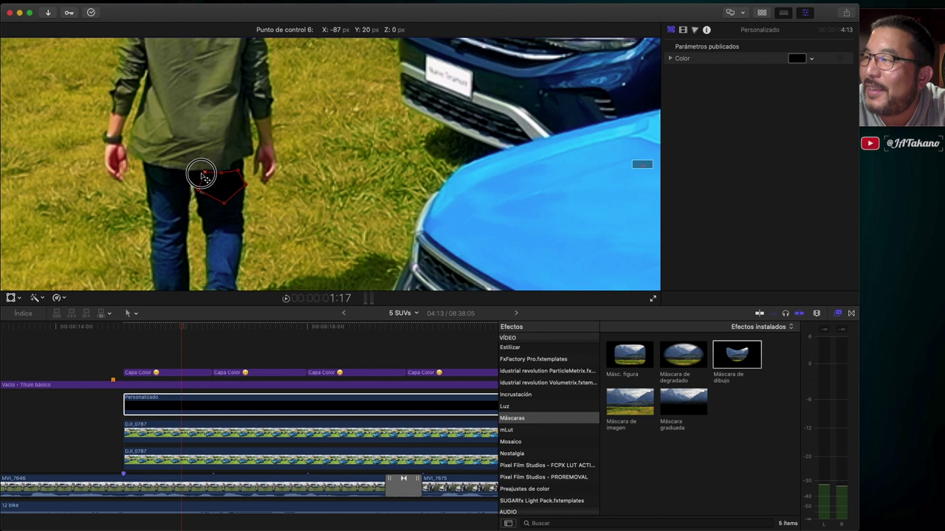
pyautogui.moveTo(204, 178); pyautogui.dragTo(205, 179)
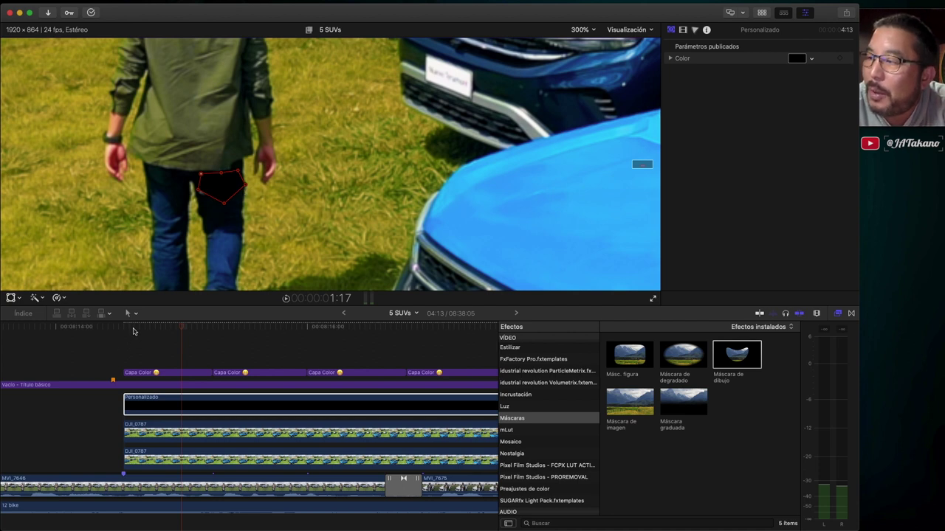
pyautogui.click(134, 332)
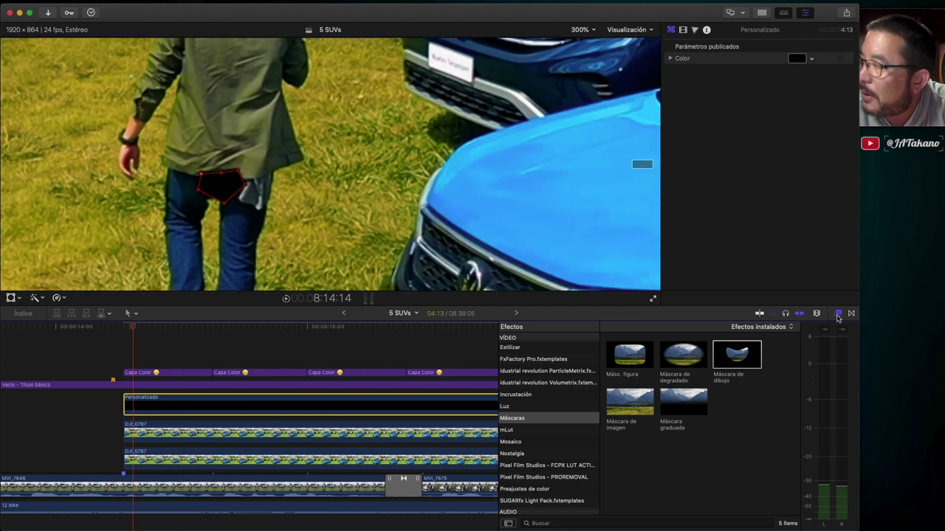
# Close the effects browser and play the masked shot from 8:14:13
pyautogui.click(838, 315)
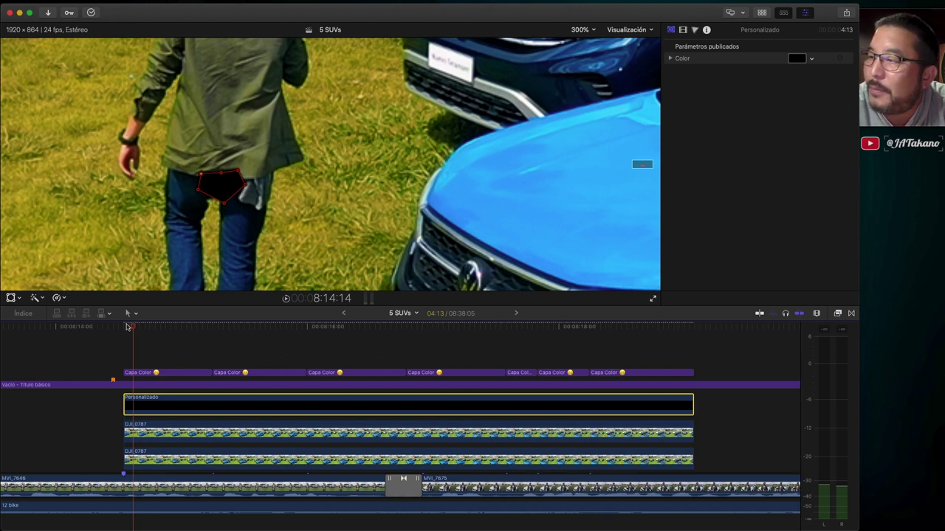
pyautogui.click(126, 327)
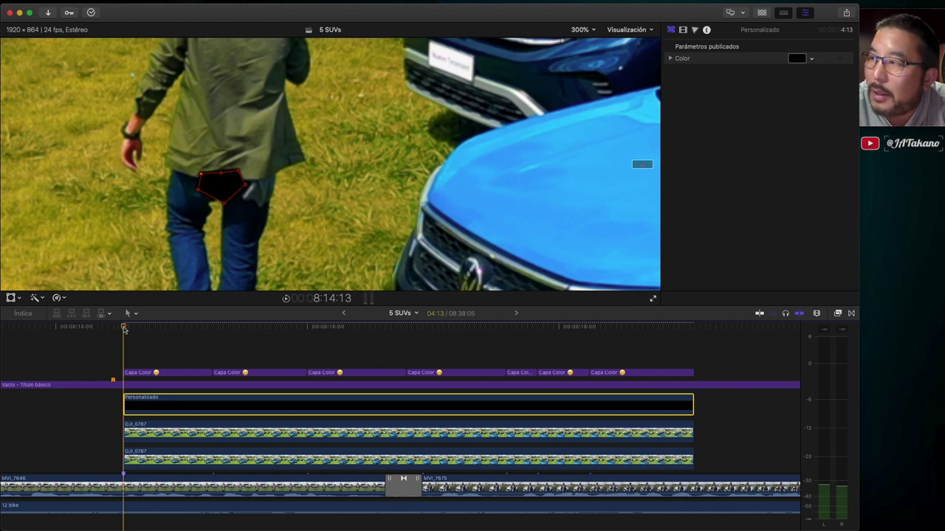
pyautogui.press('Left')
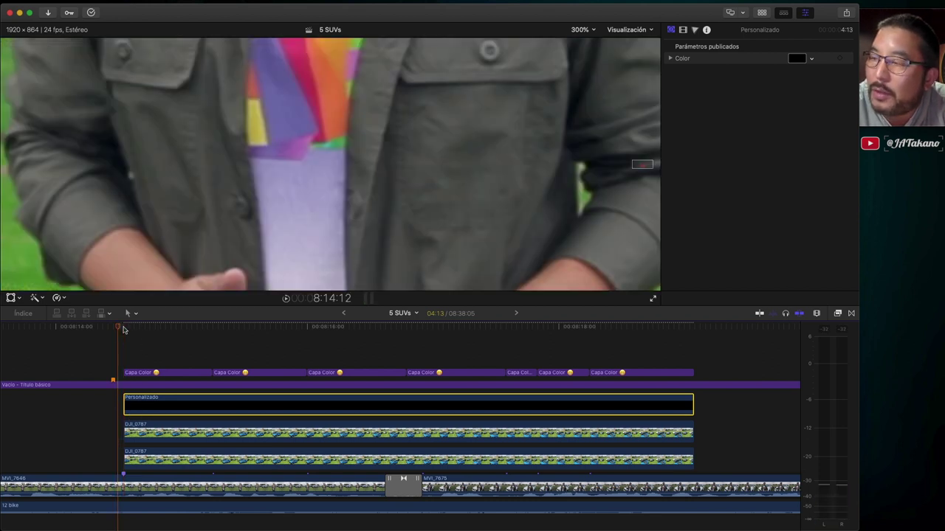
pyautogui.press('Right')
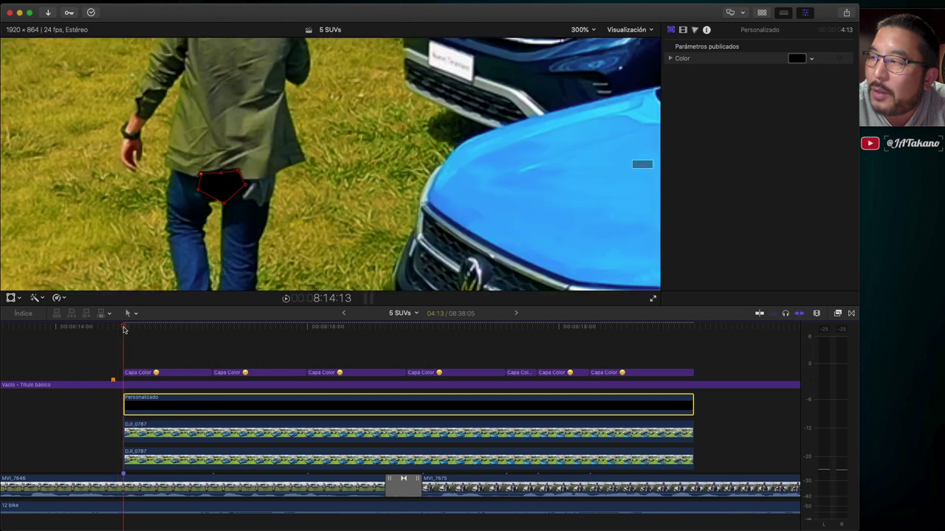
pyautogui.press('space')
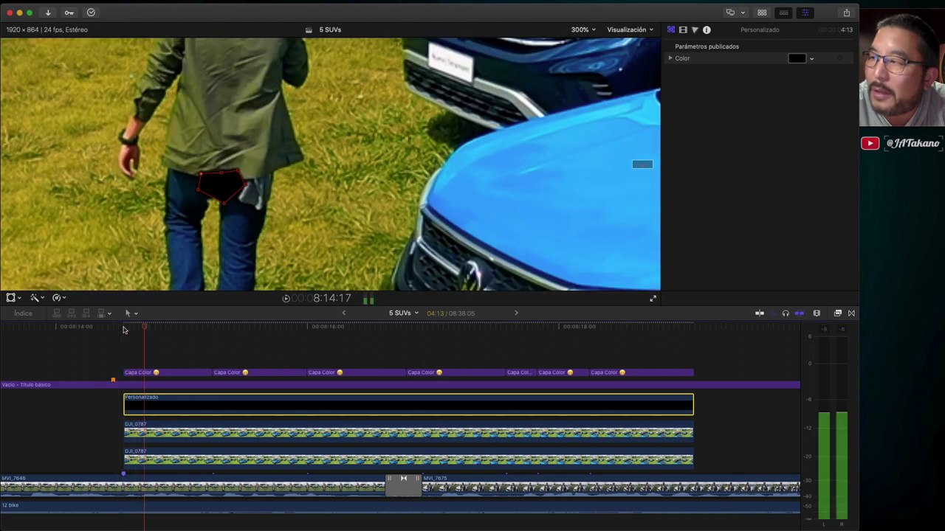
pyautogui.press('space')
pyautogui.press('Left')
pyautogui.press('Left')
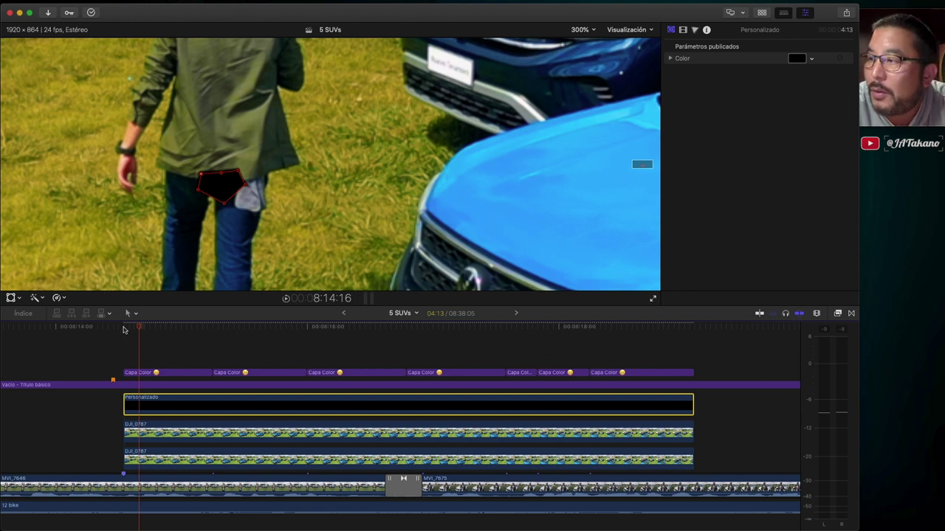
pyautogui.click(124, 328)
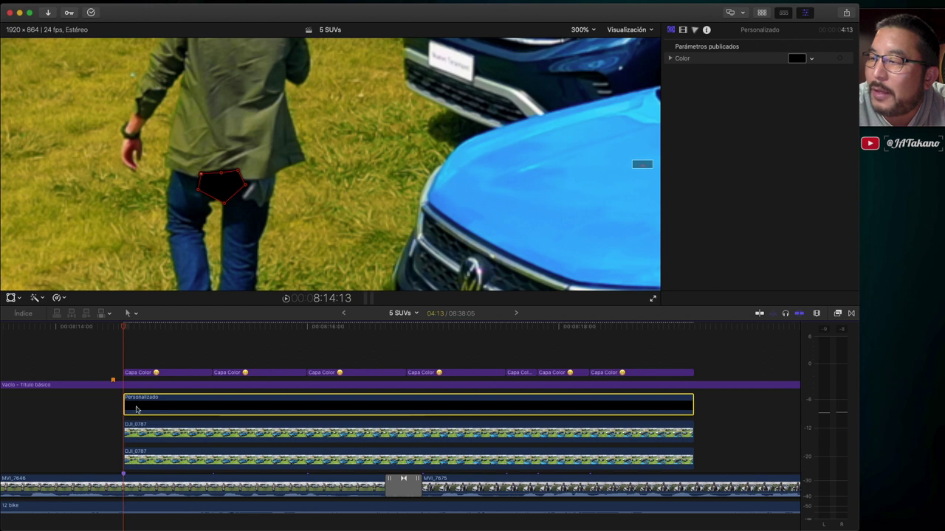
# Show the Máscara de dibujo settings and adjust the mask's right, lower and upper-left points
pyautogui.click(683, 31)
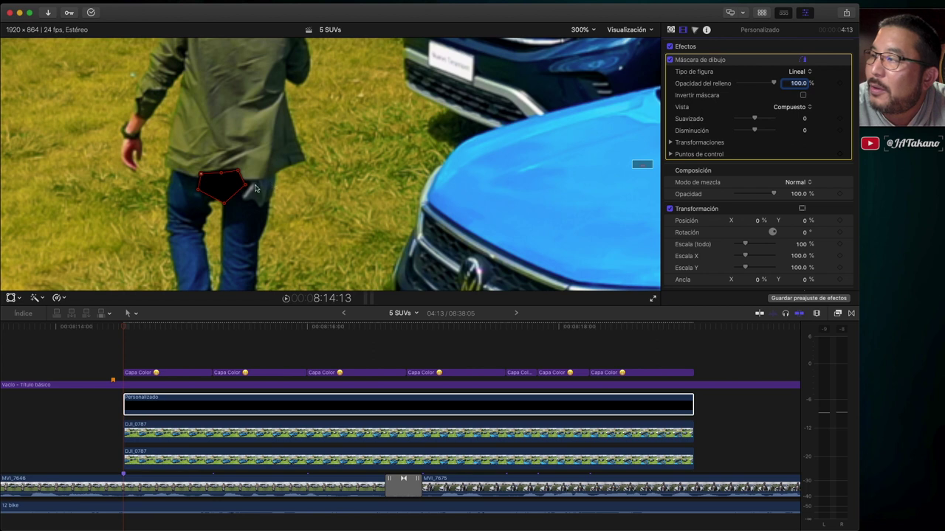
pyautogui.moveTo(245, 184)
pyautogui.mouseDown()
pyautogui.moveTo(275, 183)
pyautogui.moveTo(251, 182)
pyautogui.mouseUp()
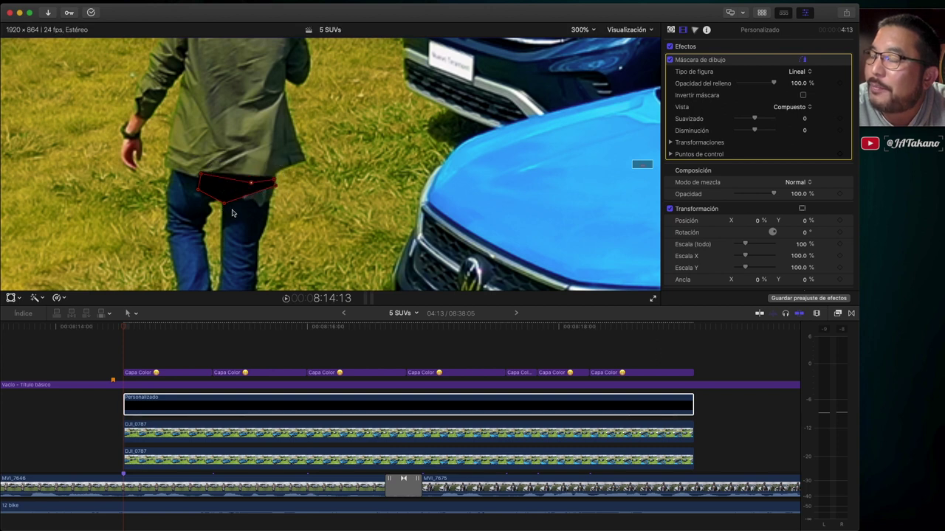
pyautogui.moveTo(221, 205); pyautogui.dragTo(266, 211)
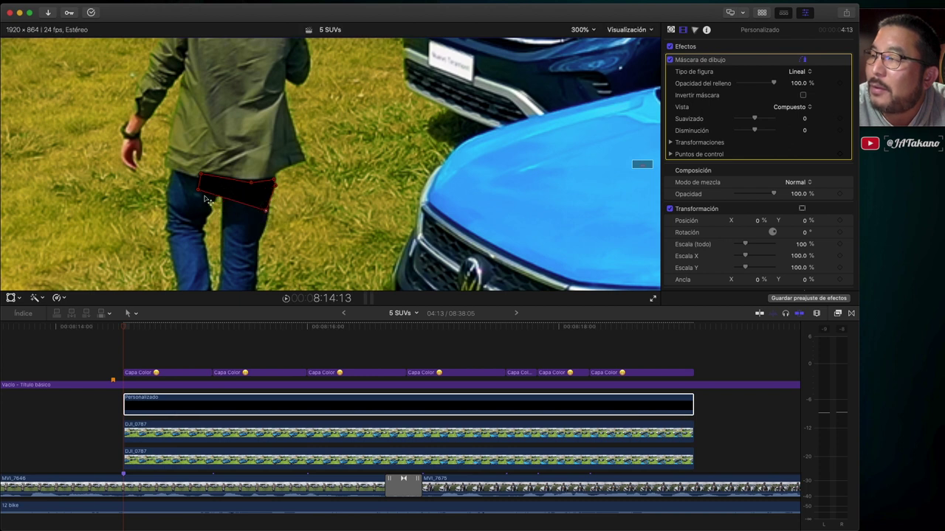
pyautogui.click(222, 200)
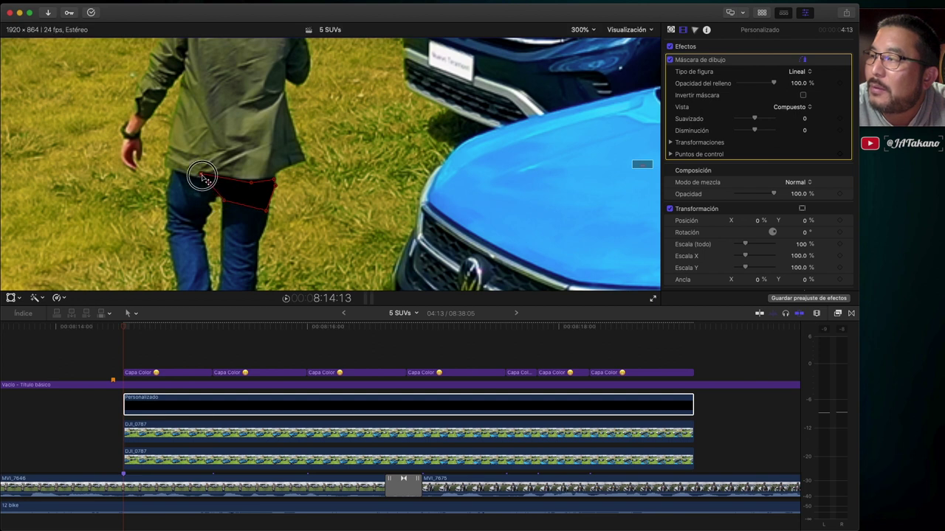
pyautogui.moveTo(202, 177)
pyautogui.mouseDown()
pyautogui.moveTo(256, 199)
pyautogui.moveTo(240, 199)
pyautogui.moveTo(264, 185)
pyautogui.moveTo(232, 217)
pyautogui.moveTo(263, 189)
pyautogui.moveTo(242, 207)
pyautogui.mouseUp()
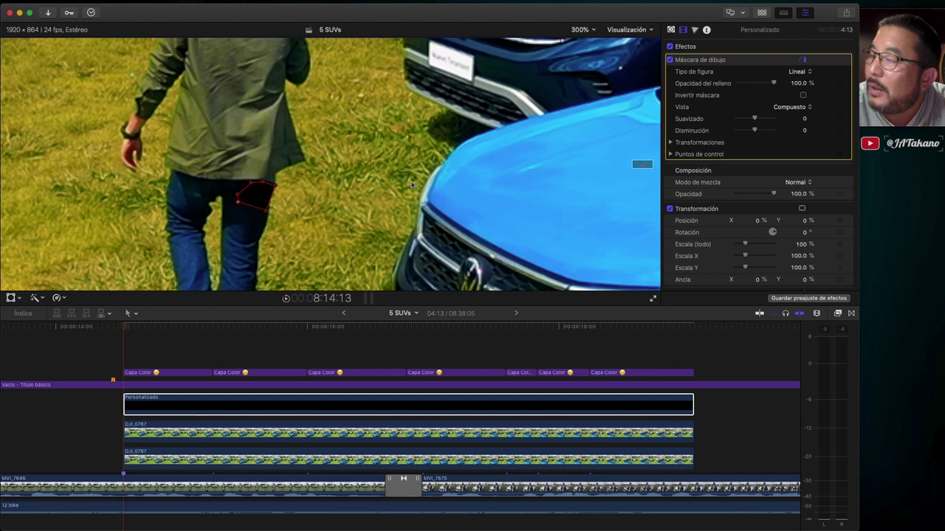
# Set the viewer zoom to Fit to see the whole drone shot
pyautogui.click(591, 32)
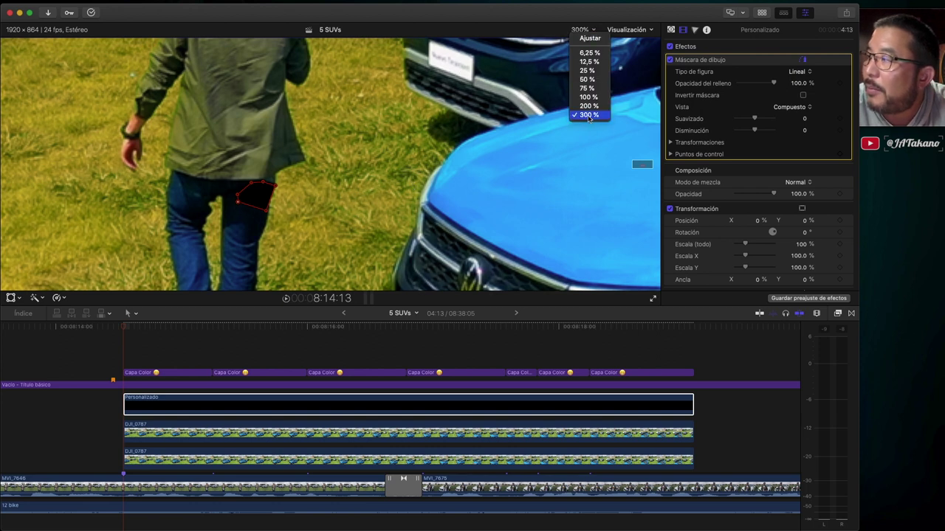
pyautogui.click(583, 13)
pyautogui.click(588, 33)
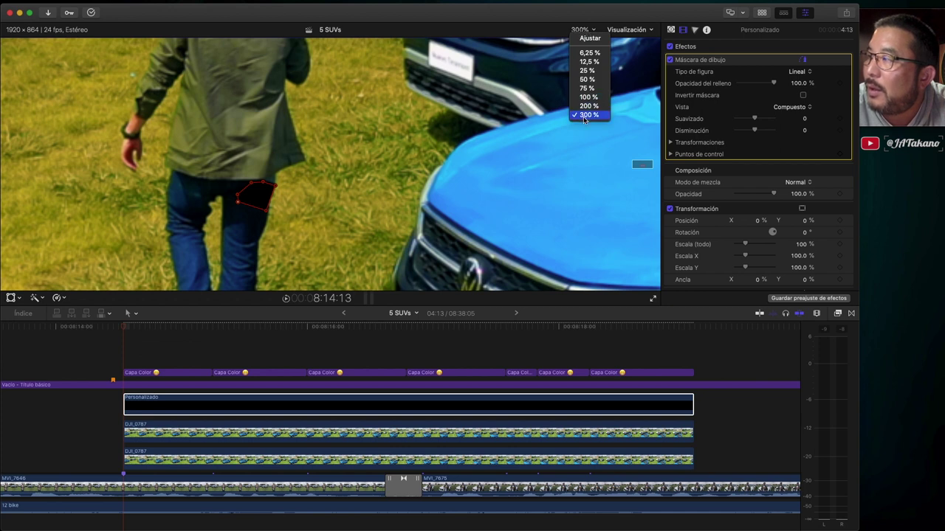
pyautogui.click(591, 39)
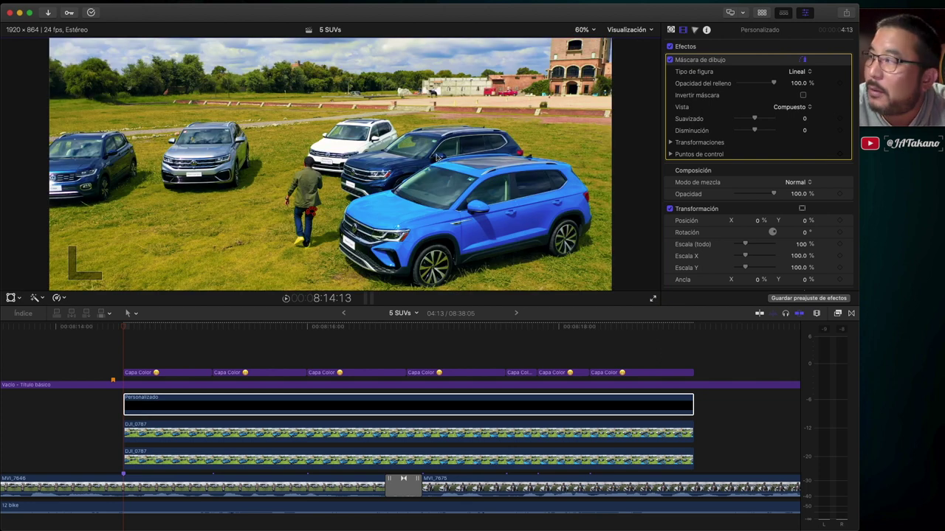
# Zoom the viewer to 300% and bring the back-pocket mask into view
pyautogui.click(583, 31)
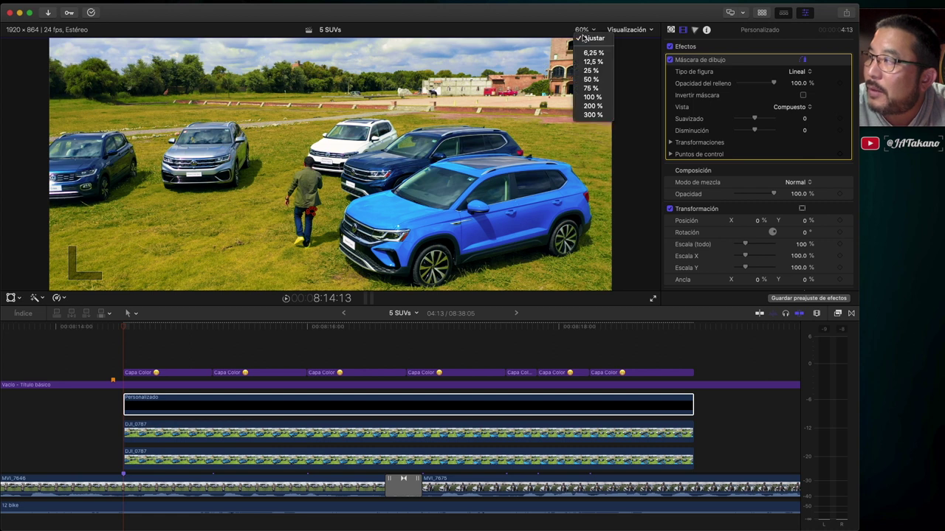
pyautogui.click(591, 115)
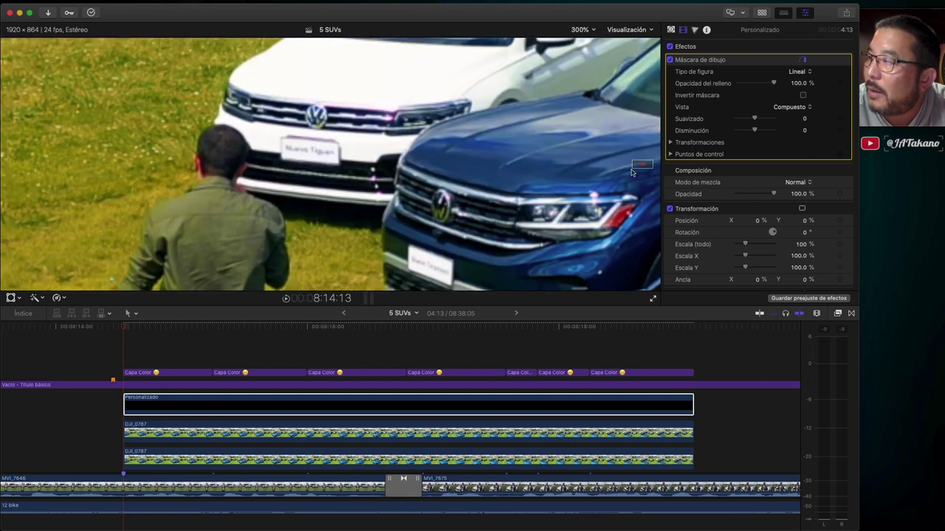
pyautogui.scroll(-5, 643, 163)
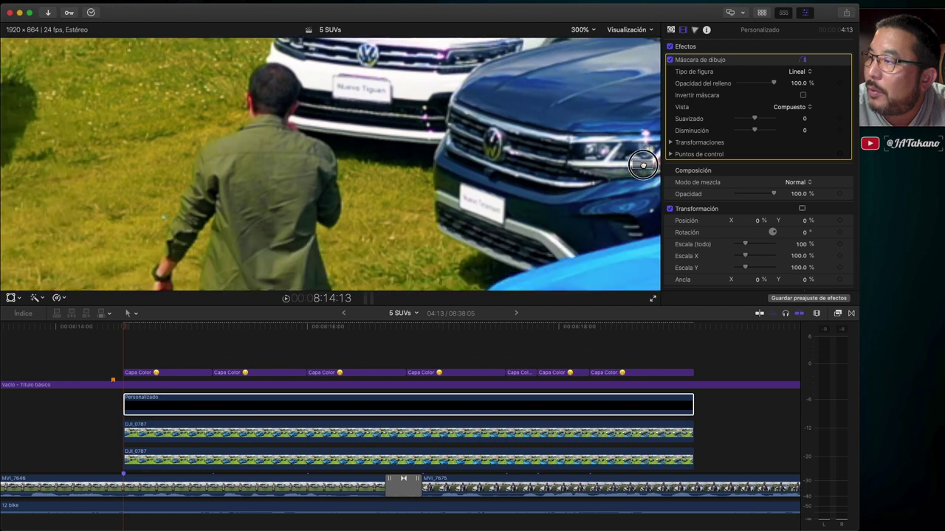
pyautogui.scroll(-2, 643, 166)
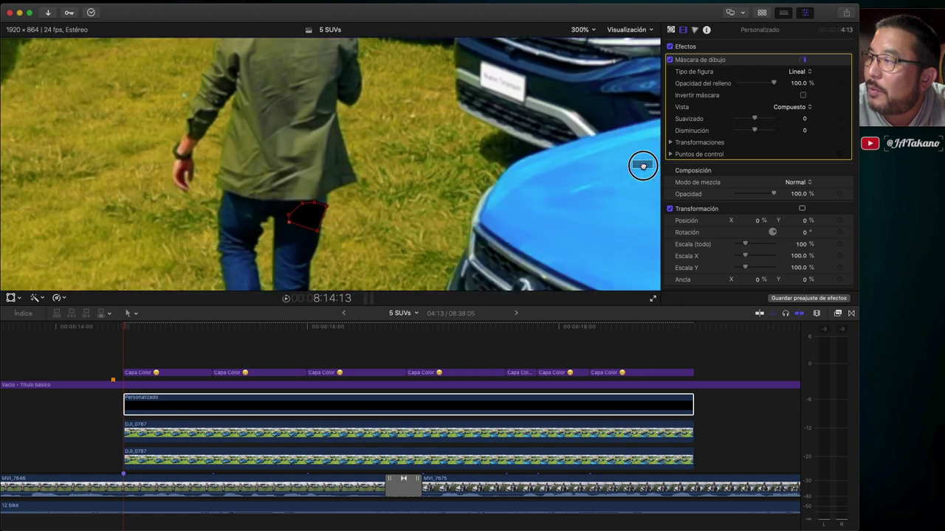
pyautogui.scroll(-3, 643, 166)
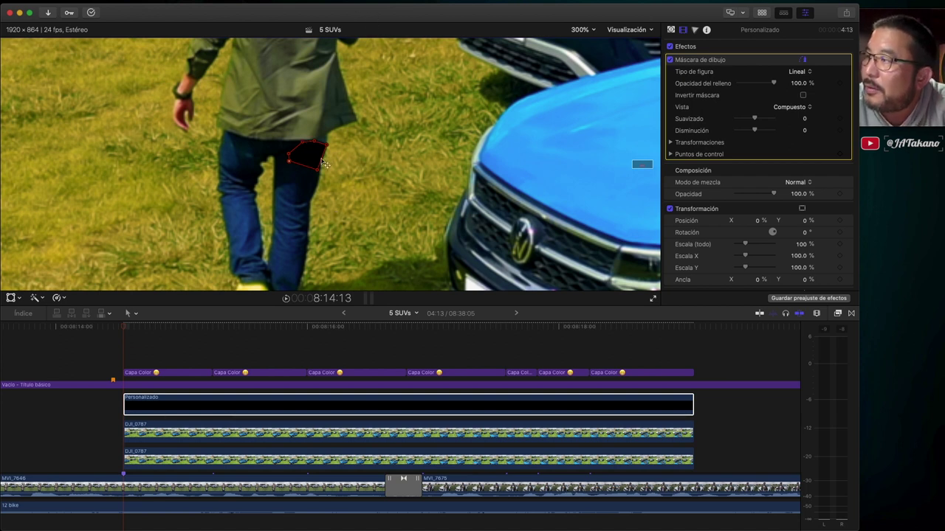
# Drag mask control points 5, 4 and 1 to reshape the polygon over the jeans pocket
pyautogui.click(295, 169)
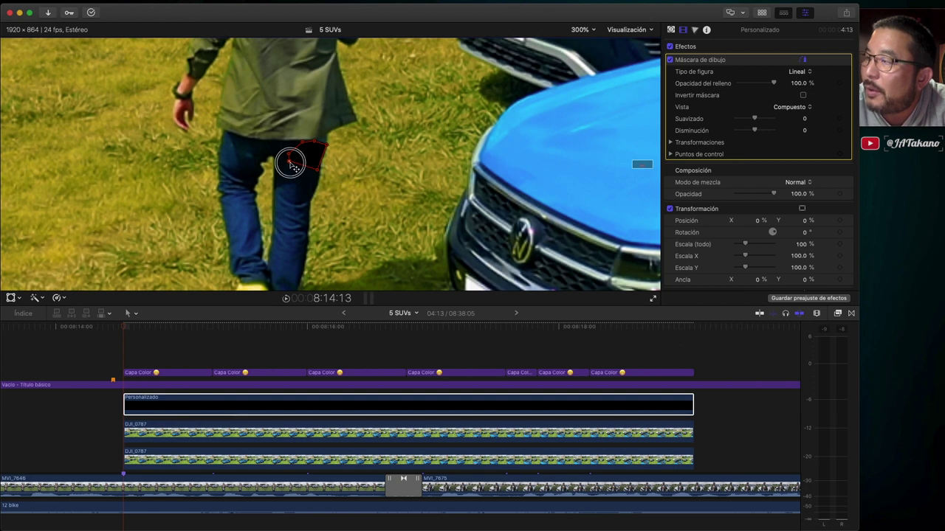
pyautogui.moveTo(295, 170)
pyautogui.mouseDown()
pyautogui.moveTo(305, 177)
pyautogui.moveTo(291, 166)
pyautogui.mouseUp()
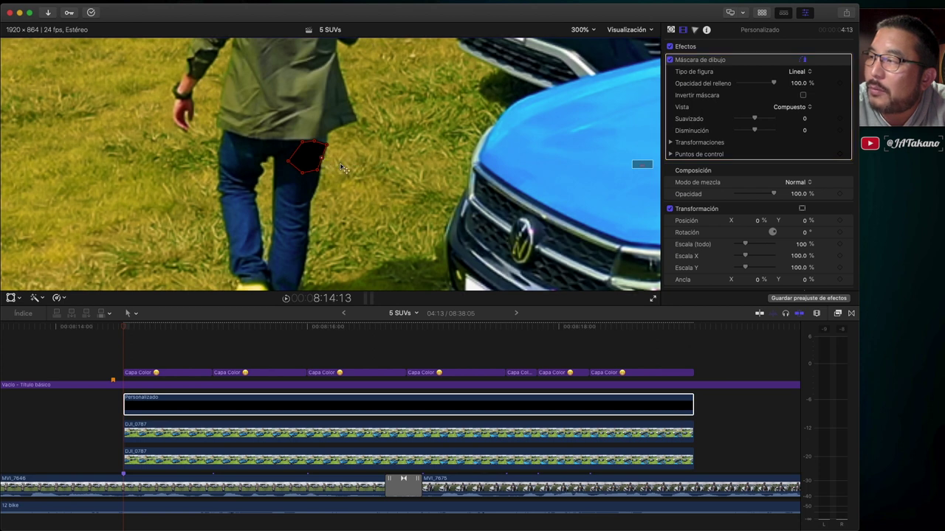
pyautogui.click(327, 160)
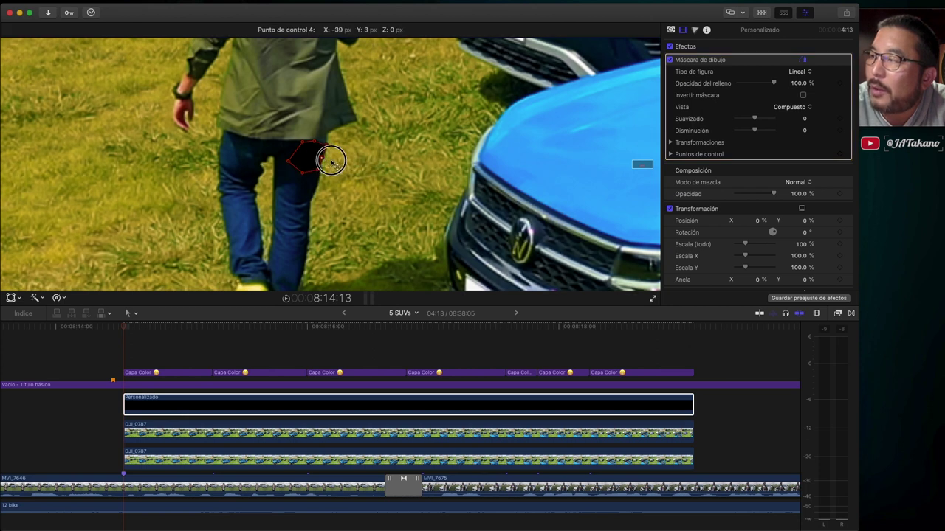
pyautogui.moveTo(328, 161); pyautogui.dragTo(321, 162)
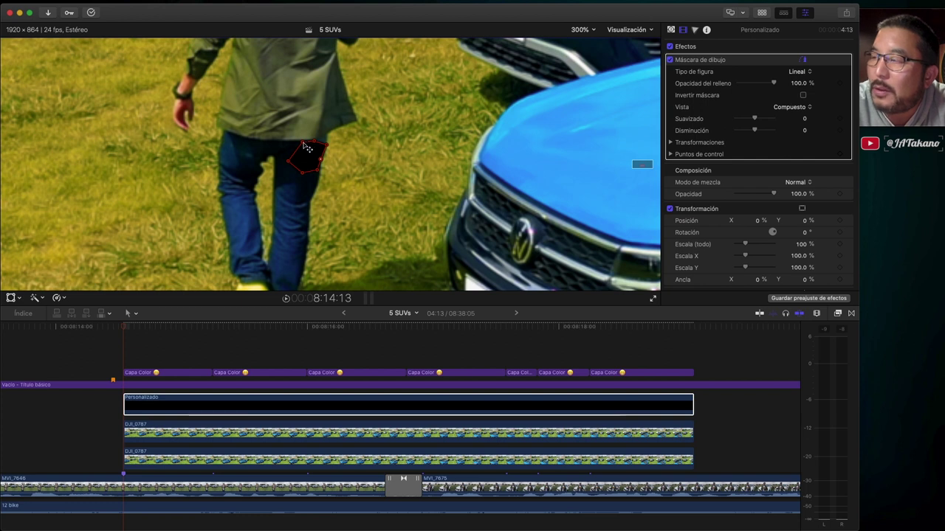
pyautogui.moveTo(309, 145); pyautogui.dragTo(295, 146)
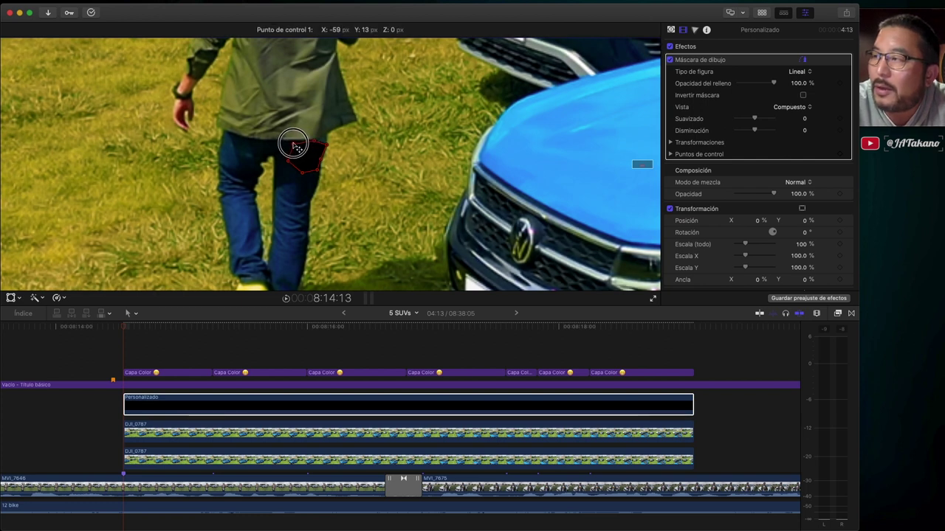
pyautogui.moveTo(294, 147); pyautogui.dragTo(296, 146)
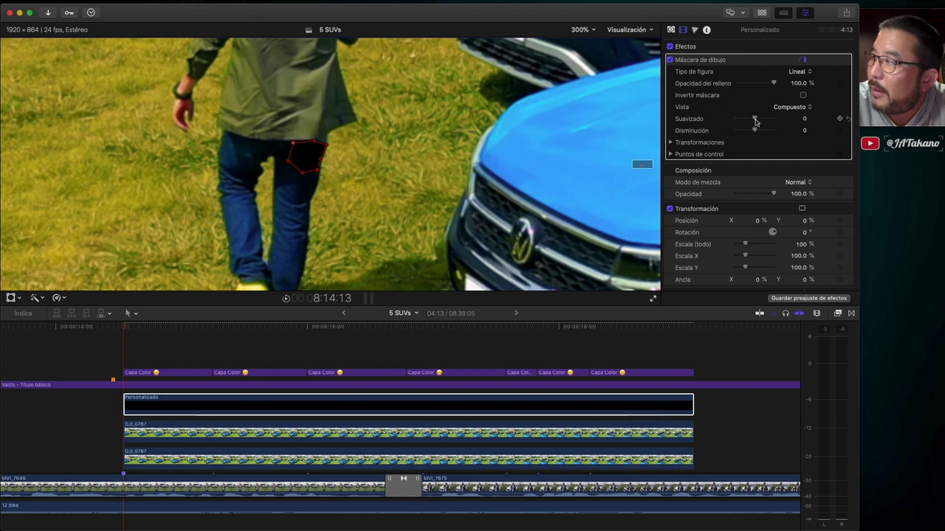
# Set the Máscara de dibujo Suavizado feathering value to 3.0 in the Inspector
pyautogui.click(756, 121)
pyautogui.moveTo(756, 121); pyautogui.dragTo(763, 122)
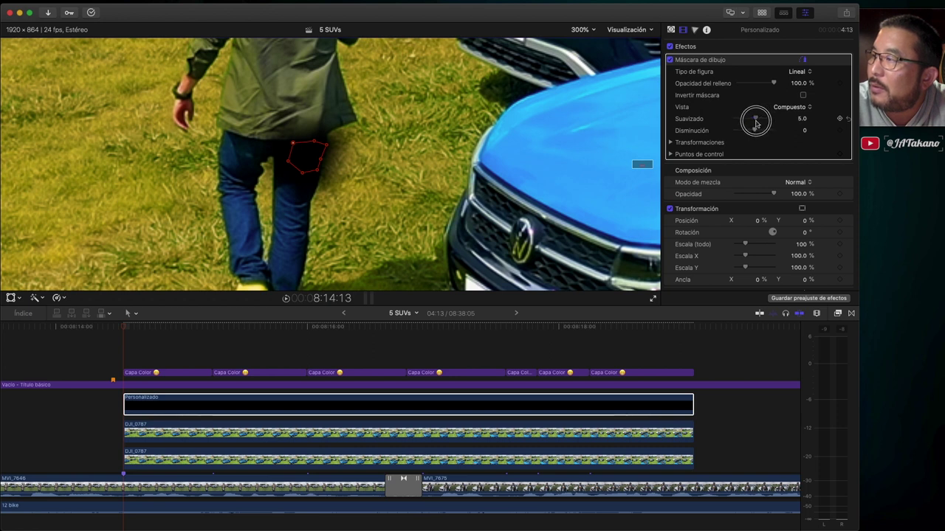
pyautogui.moveTo(757, 123); pyautogui.dragTo(755, 122)
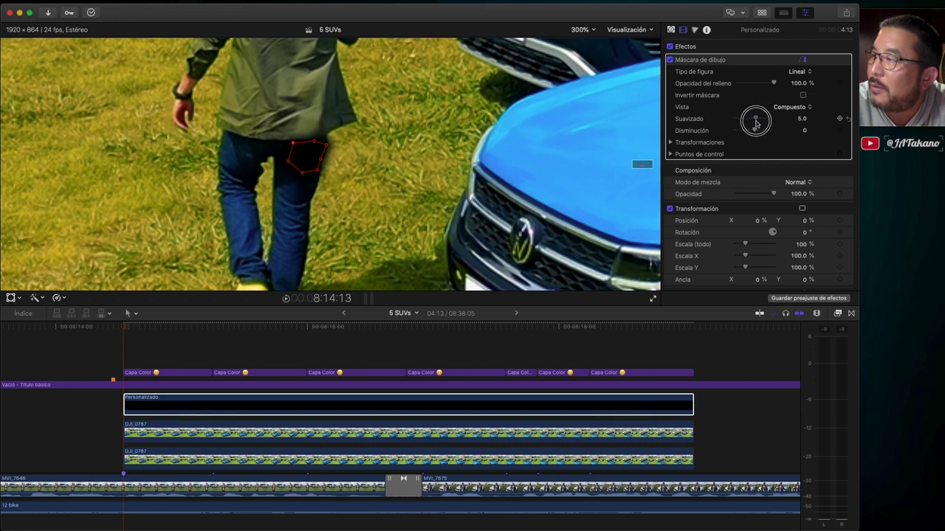
pyautogui.click(801, 119)
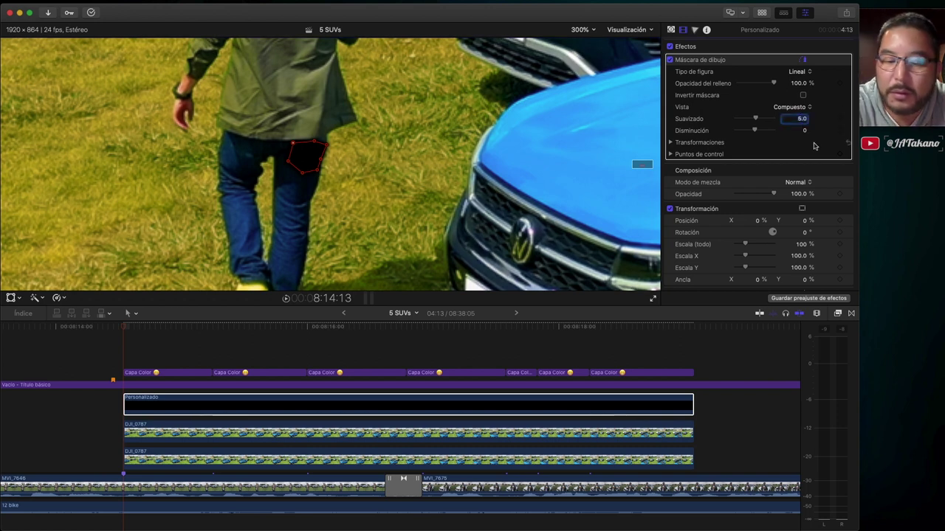
pyautogui.write('2')
pyautogui.press('Return')
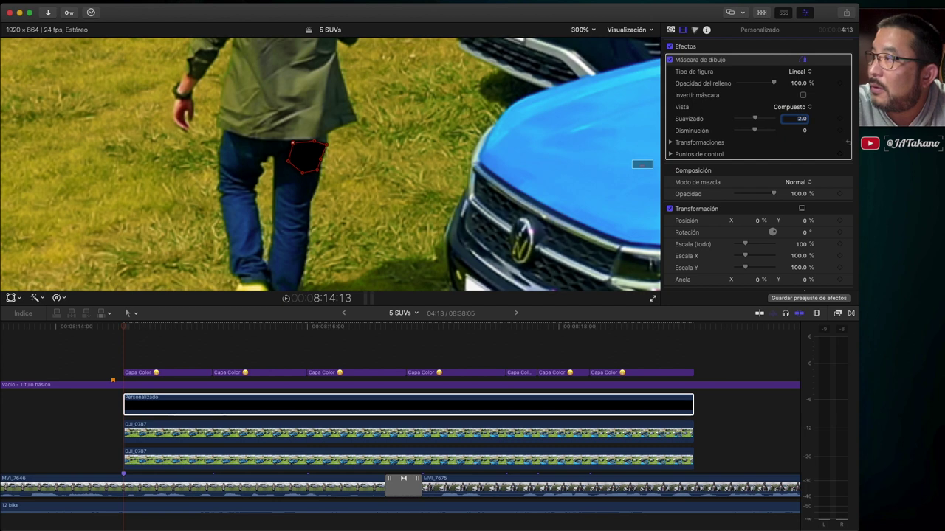
pyautogui.write('3')
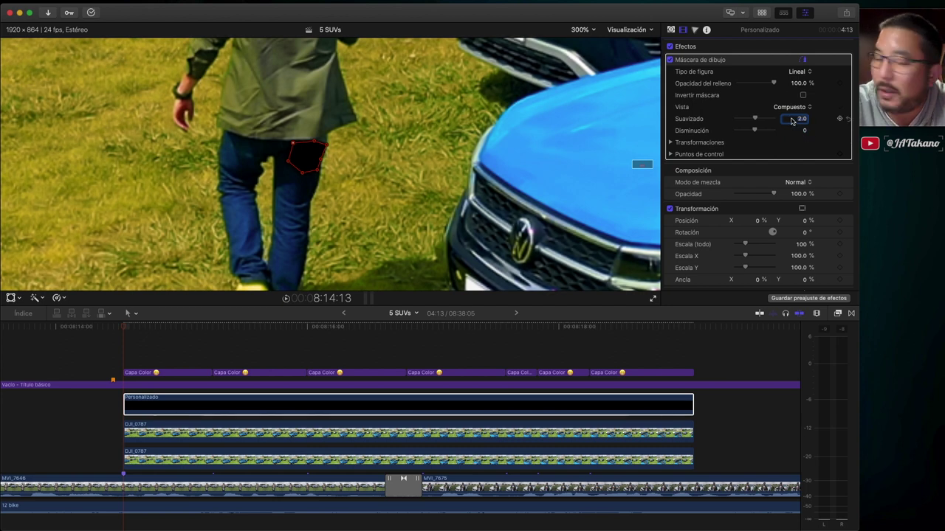
pyautogui.press('Return')
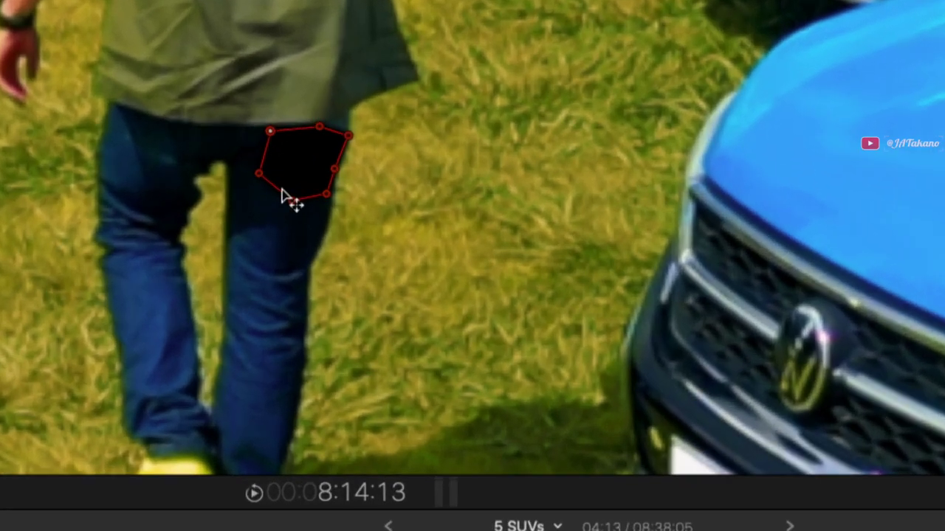
# Pull the top and right mask vertices down and left to tighten the patch
pyautogui.rightClick(291, 105)
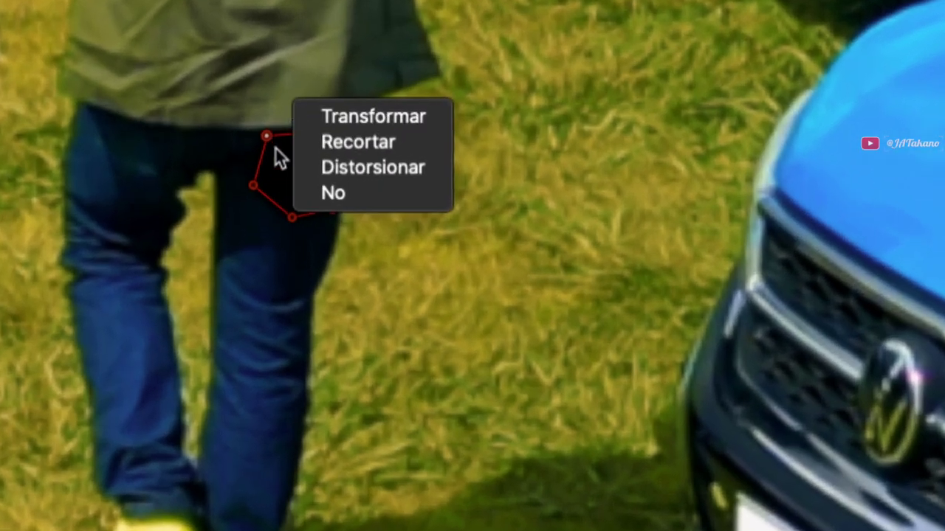
pyautogui.click(283, 171)
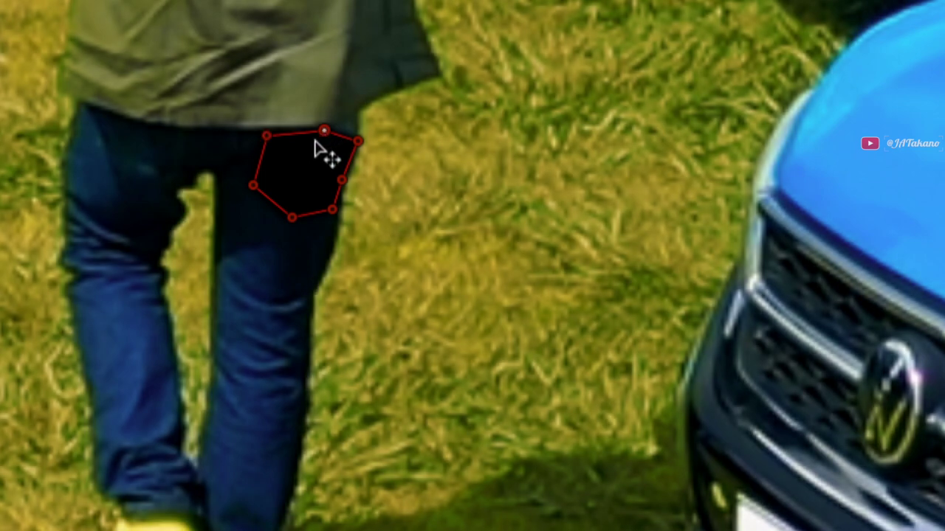
pyautogui.moveTo(324, 131); pyautogui.dragTo(314, 137)
pyautogui.click(358, 141)
pyautogui.moveTo(349, 148); pyautogui.dragTo(335, 153)
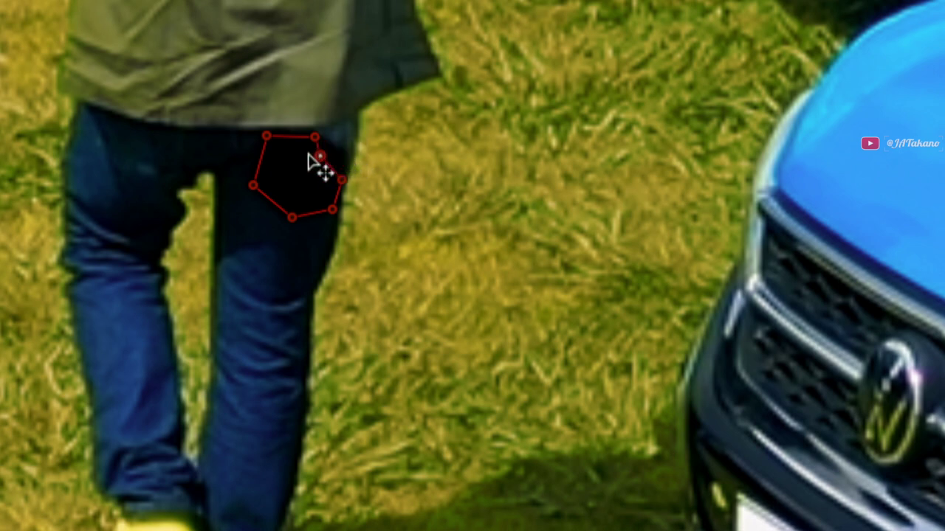
# Delete the selected vertex, add a top-right corner point, and raise the bottom vertex
pyautogui.press('Delete')
pyautogui.moveTo(327, 155); pyautogui.dragTo(347, 131)
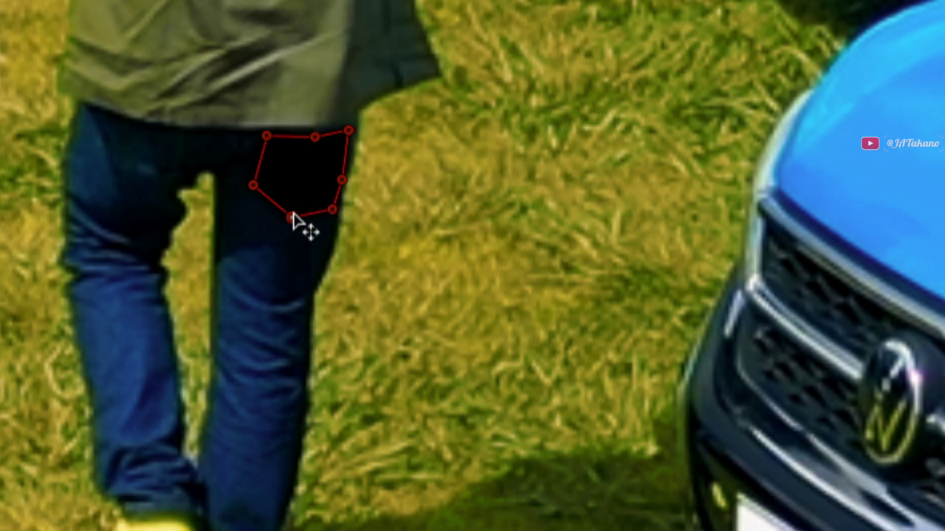
pyautogui.moveTo(293, 217)
pyautogui.mouseDown()
pyautogui.moveTo(293, 169)
pyautogui.moveTo(293, 196)
pyautogui.mouseUp()
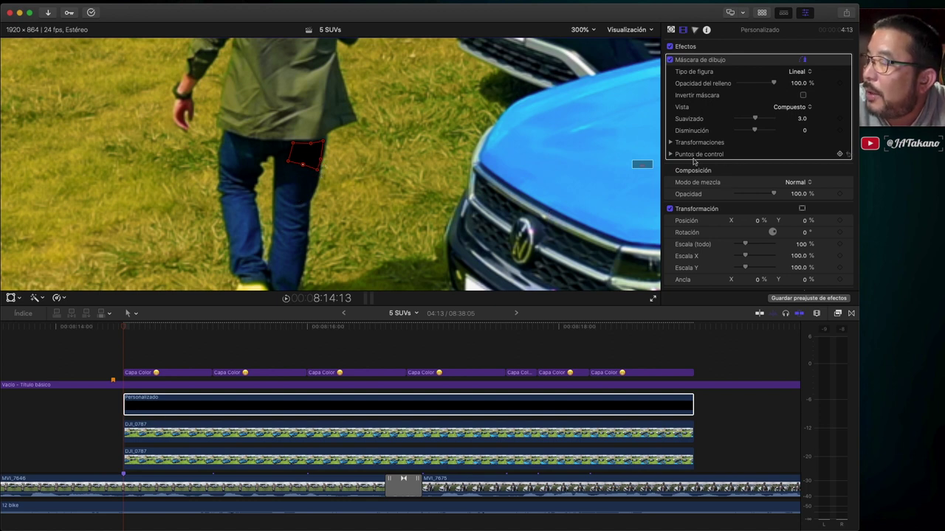
# Add a Puntos de control keyframe for the Máscara de dibujo at 8:14:13
pyautogui.click(735, 62)
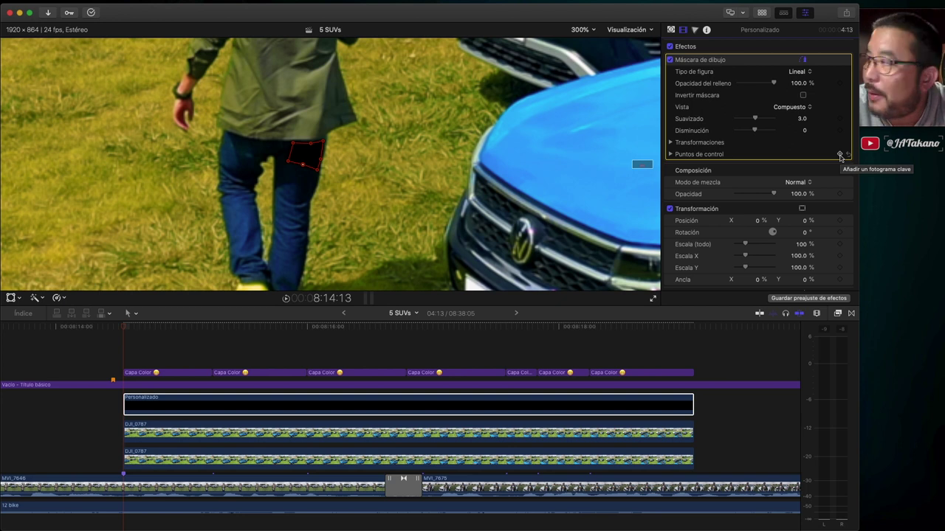
pyautogui.click(839, 155)
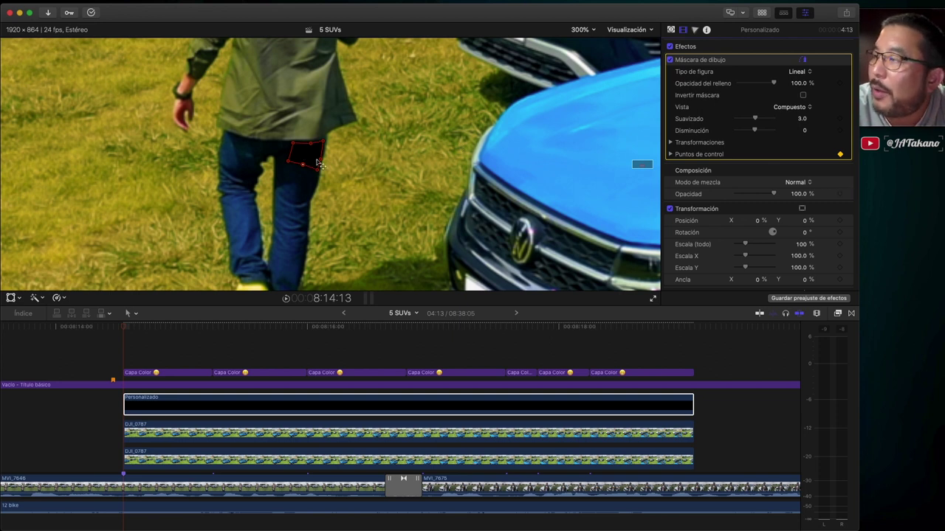
pyautogui.click(164, 318)
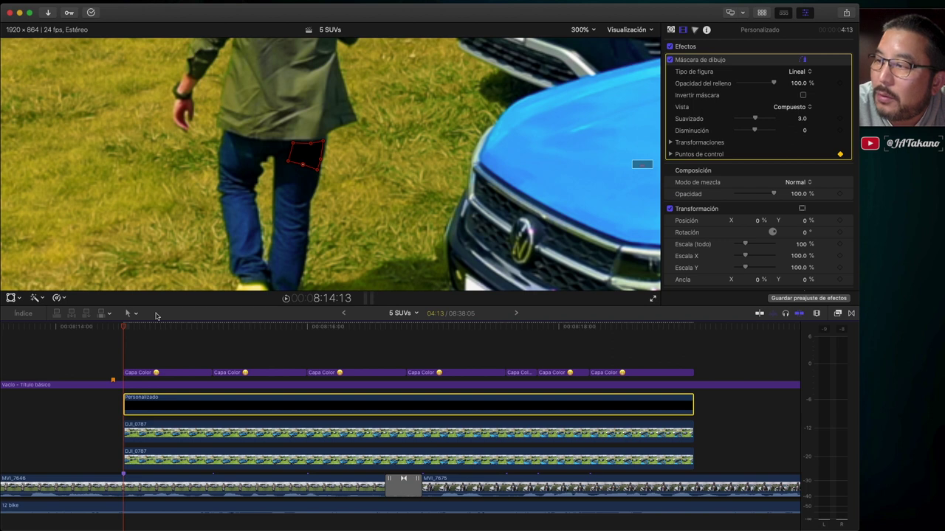
# Step through neighbouring frames and settle the playhead on 8:14:14 to check the mask
pyautogui.press('Right')
pyautogui.press('Right')
pyautogui.press('Right')
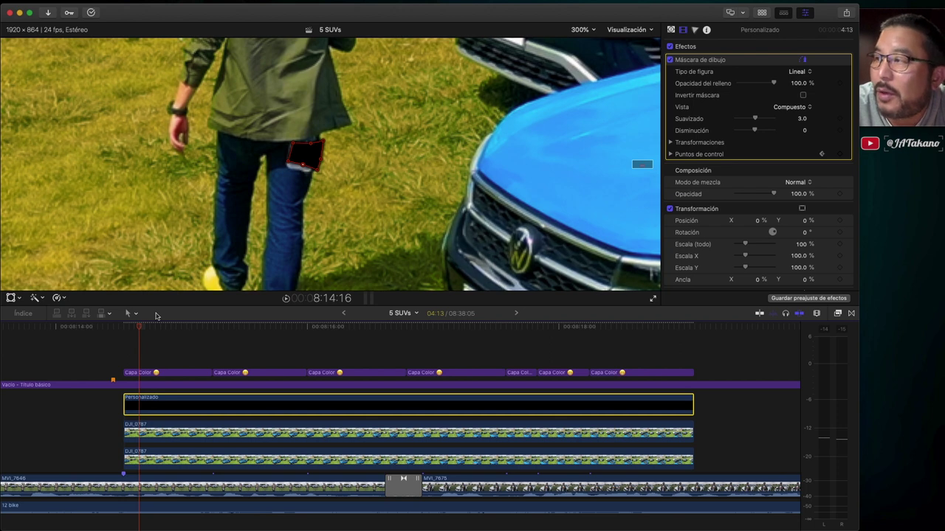
pyautogui.press('Left')
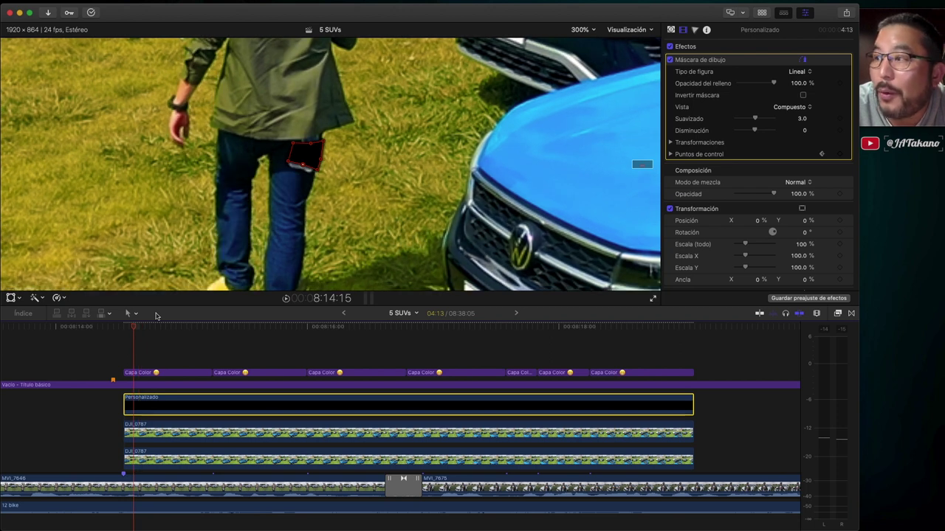
pyautogui.press('Left')
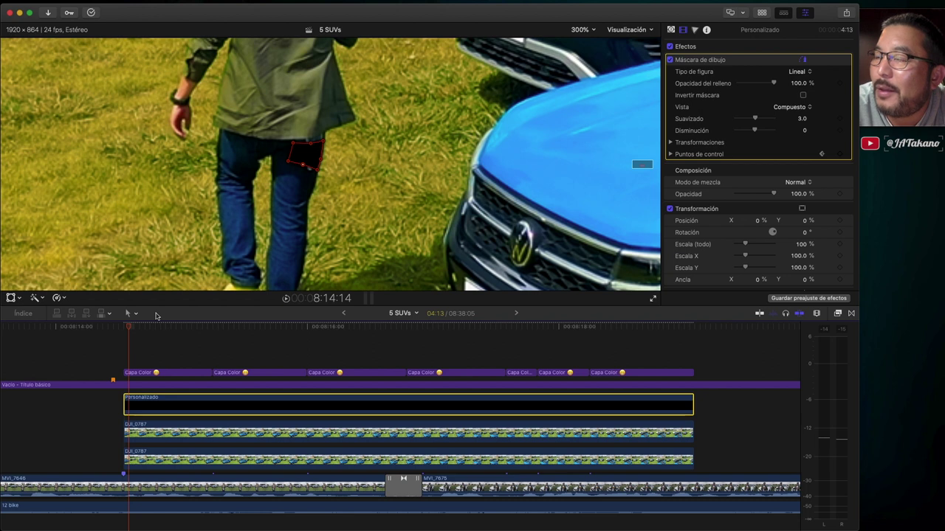
pyautogui.press('Right')
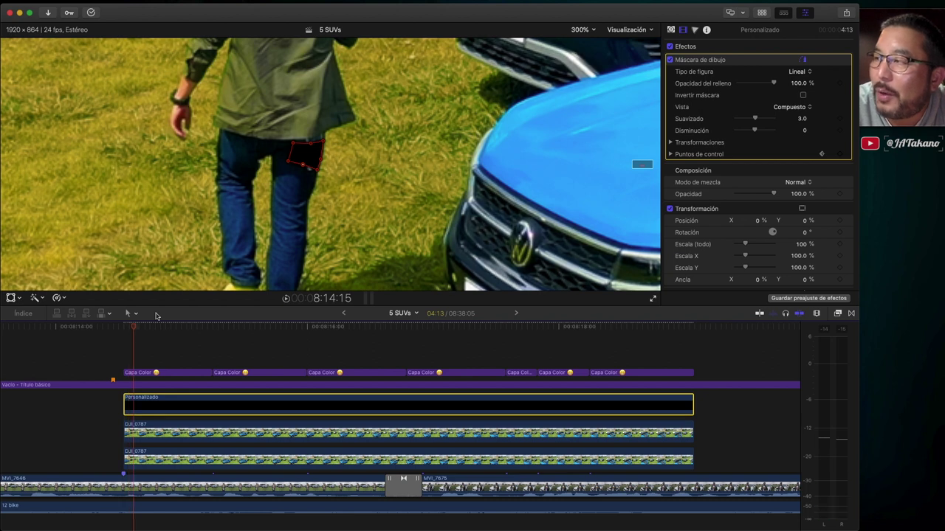
pyautogui.press('Left')
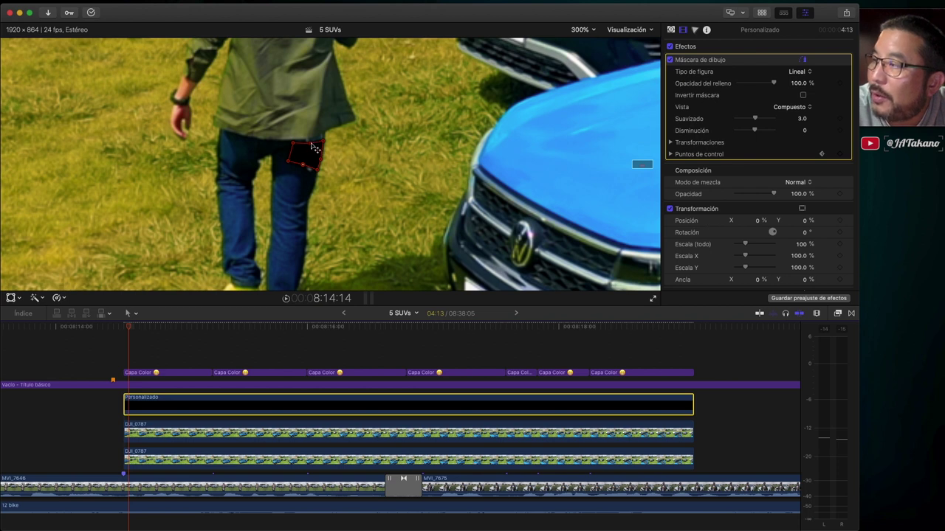
# At 8:14:14, drag mask points 2 and 3 so the patch follows the jeans
pyautogui.moveTo(314, 147); pyautogui.dragTo(310, 145)
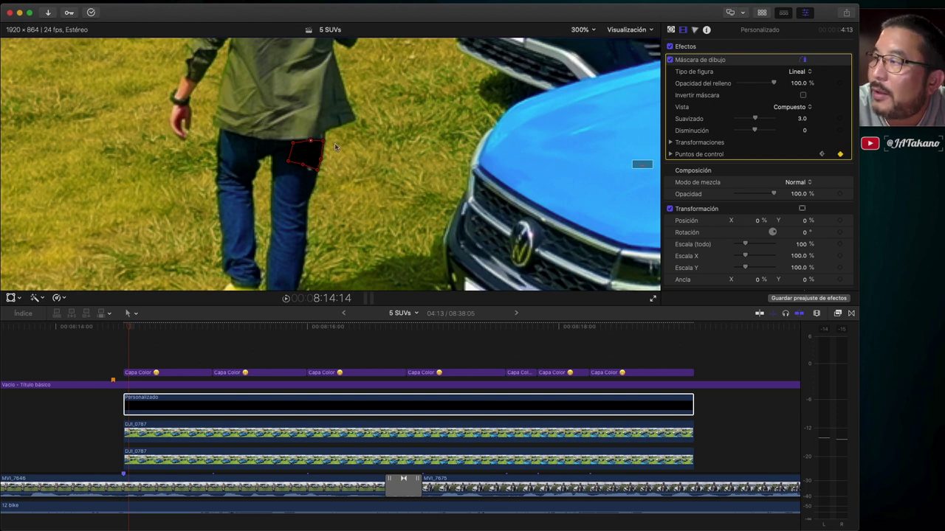
pyautogui.moveTo(323, 144); pyautogui.dragTo(320, 140)
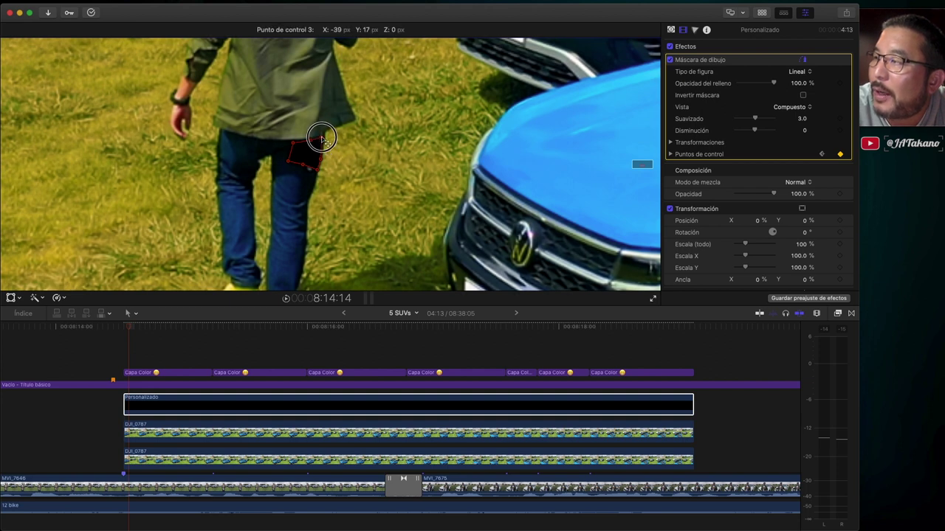
pyautogui.moveTo(323, 139)
pyautogui.mouseDown()
pyautogui.moveTo(297, 170)
pyautogui.moveTo(313, 176)
pyautogui.moveTo(319, 163)
pyautogui.mouseUp()
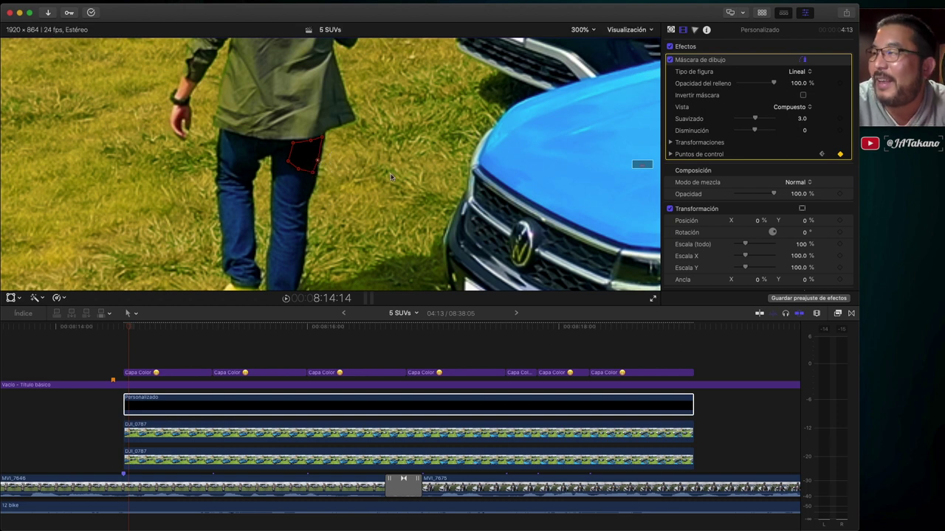
pyautogui.click(156, 313)
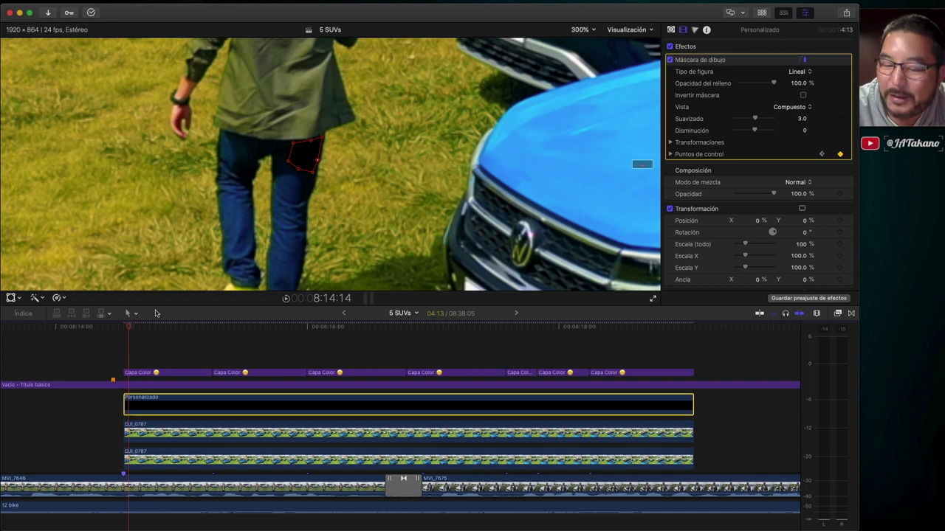
# Advance to 8:14:15 and drag mask points 3, 4, 5 and 7 to refit the hip patch
pyautogui.press('Right')
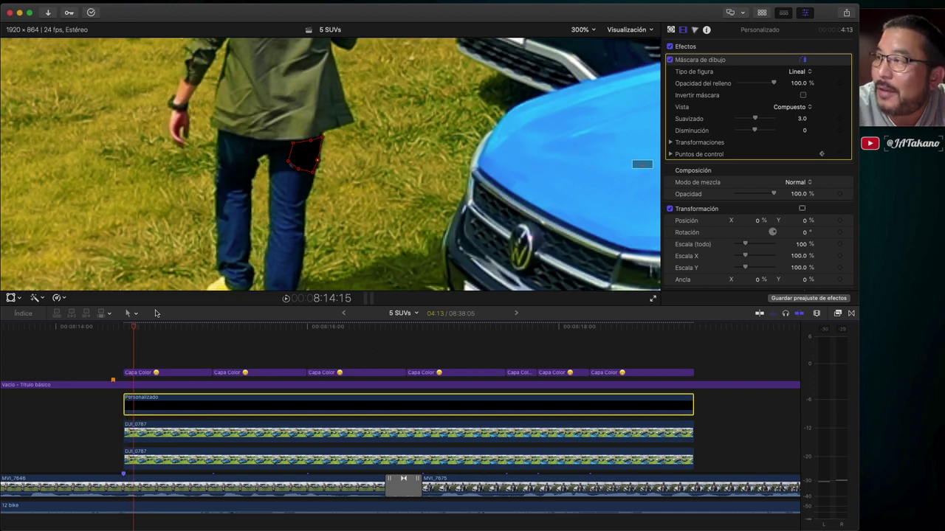
pyautogui.click(321, 139)
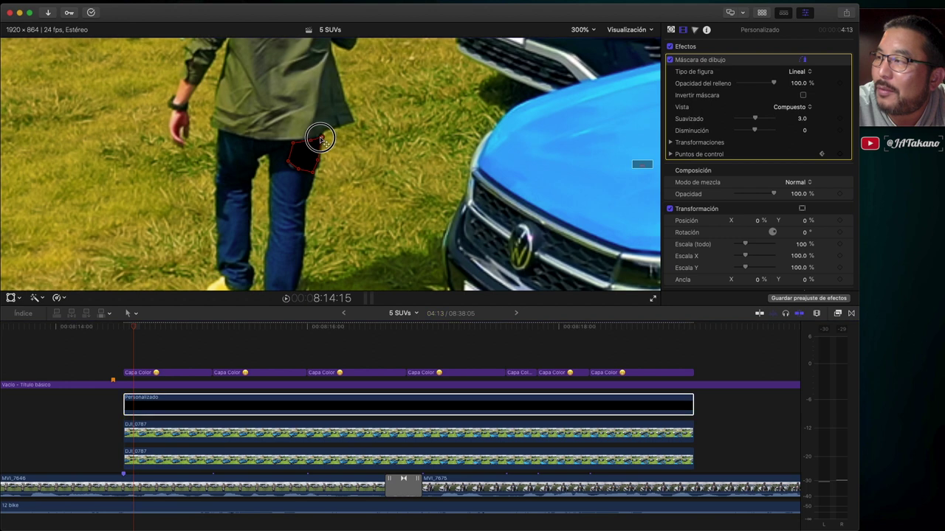
pyautogui.moveTo(320, 139); pyautogui.dragTo(321, 139)
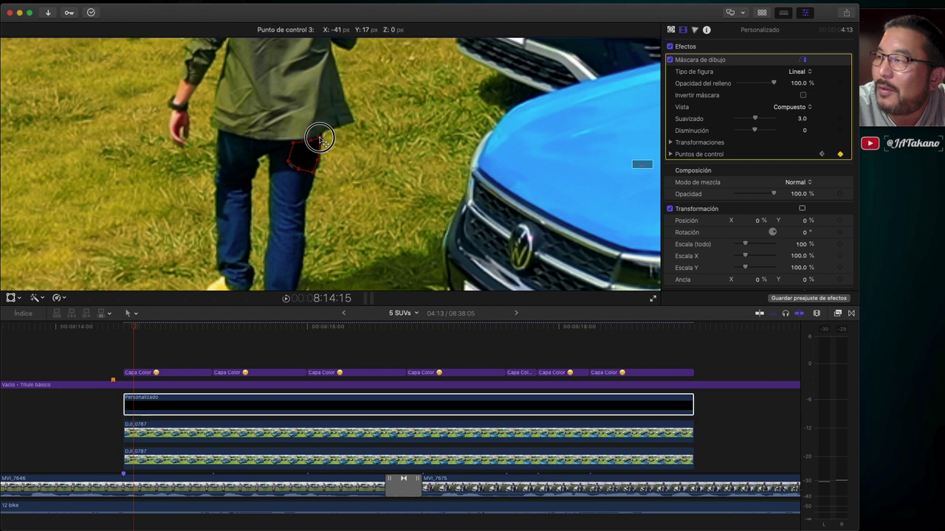
pyautogui.moveTo(319, 140); pyautogui.dragTo(319, 140)
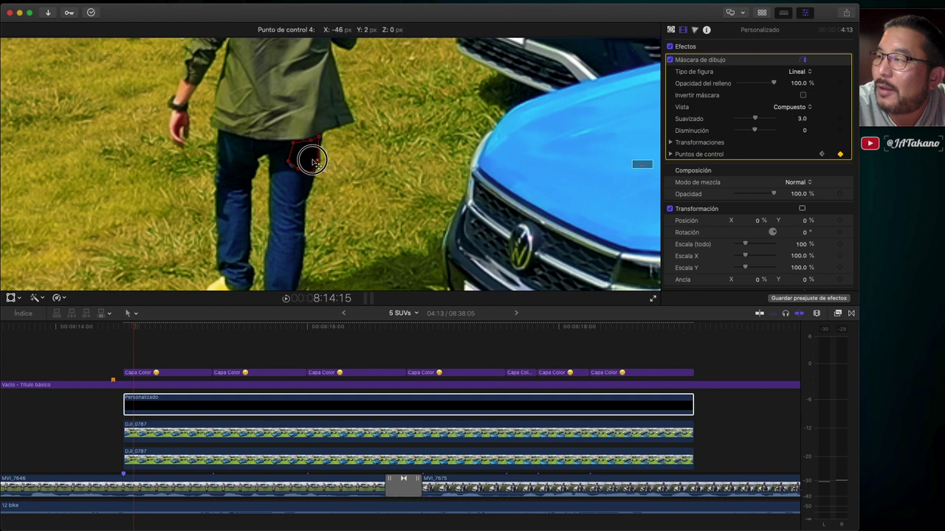
pyautogui.moveTo(312, 161); pyautogui.dragTo(318, 168)
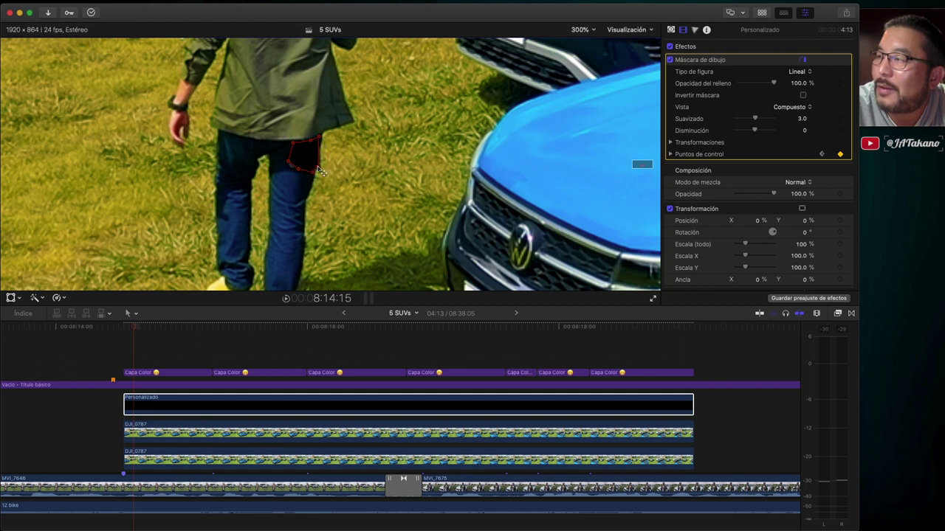
pyautogui.moveTo(315, 177); pyautogui.dragTo(310, 173)
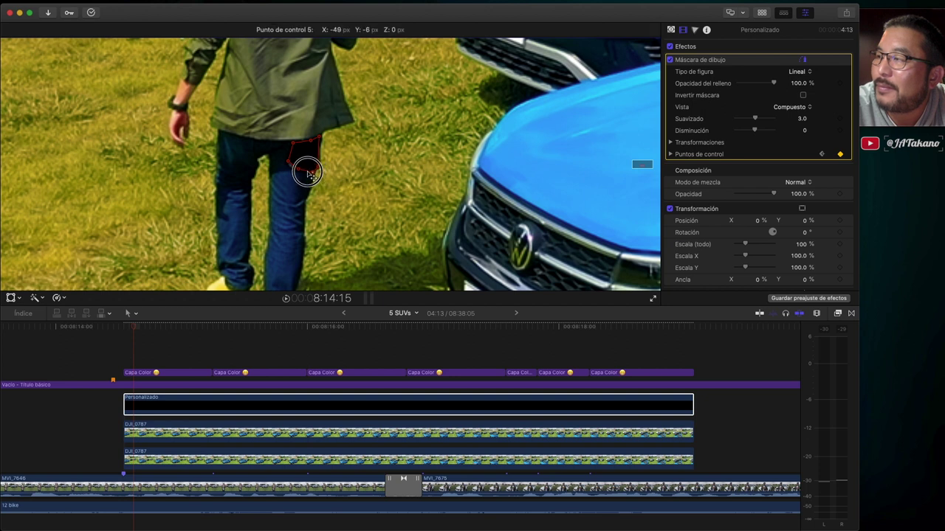
pyautogui.moveTo(310, 172); pyautogui.dragTo(307, 171)
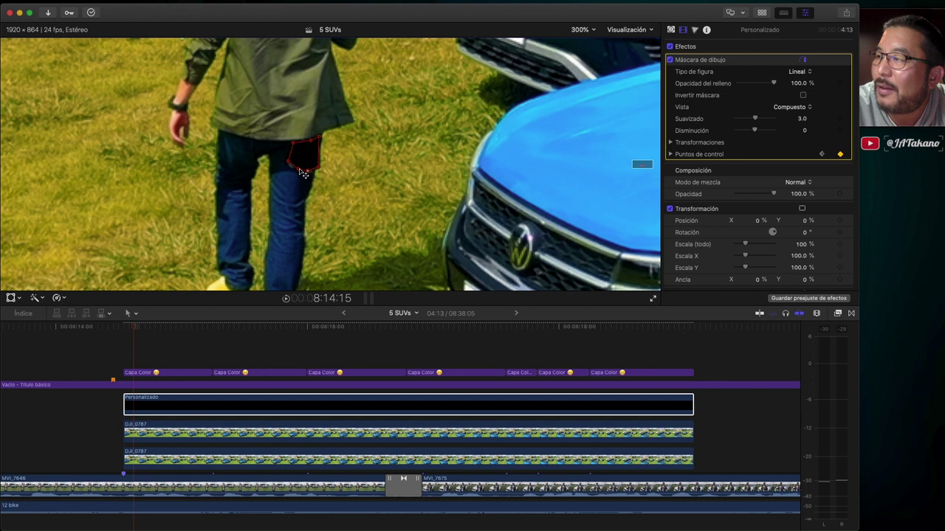
pyautogui.moveTo(292, 168); pyautogui.dragTo(285, 167)
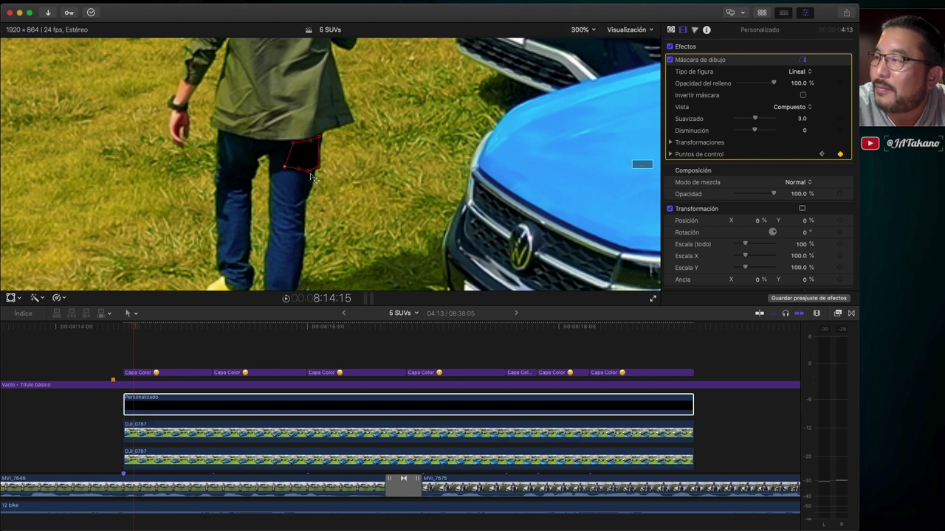
pyautogui.moveTo(310, 175); pyautogui.dragTo(312, 172)
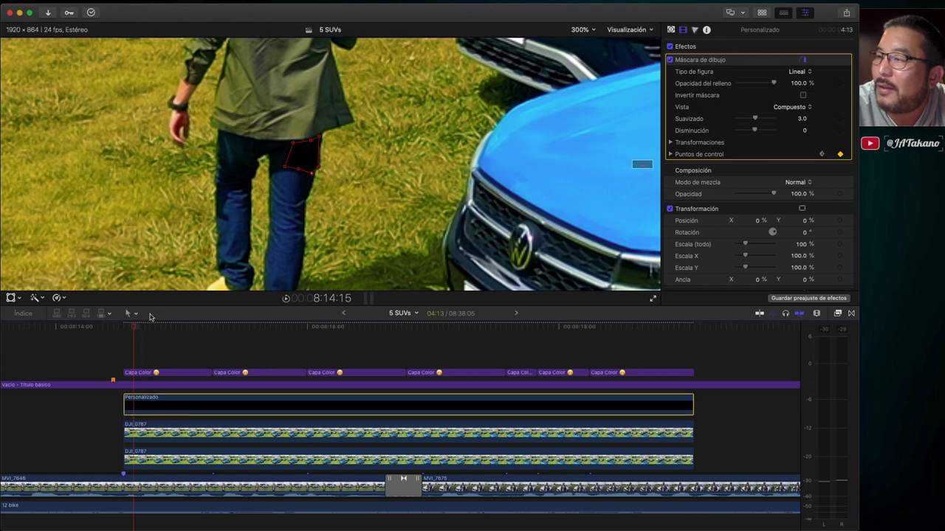
pyautogui.click(150, 316)
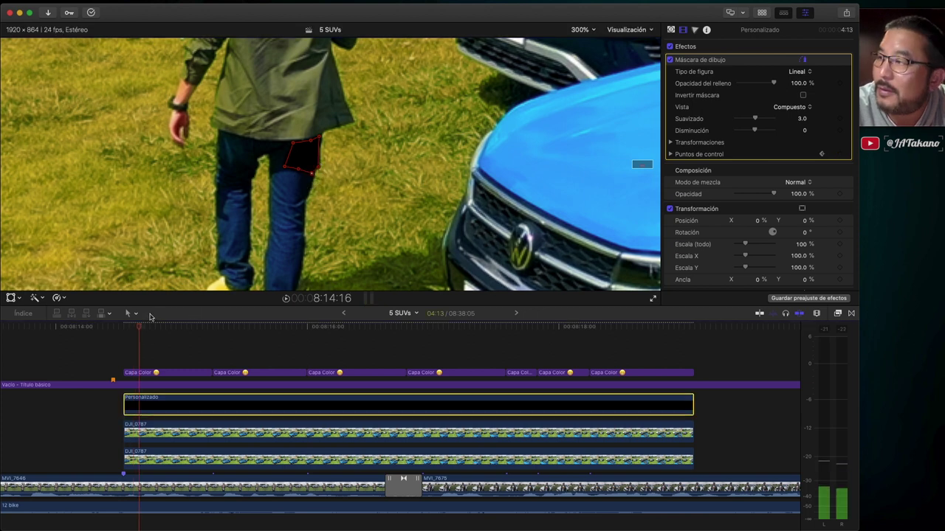
# At 8:14:16, realign mask points 1, 2, 5 and 7, leaving point 7 at X -64, Y -4
pyautogui.press('Right')
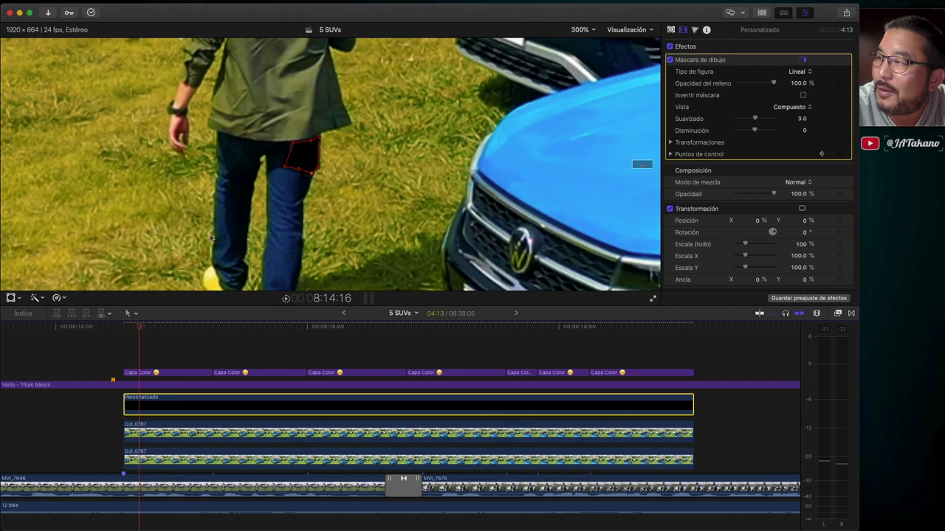
pyautogui.click(293, 147)
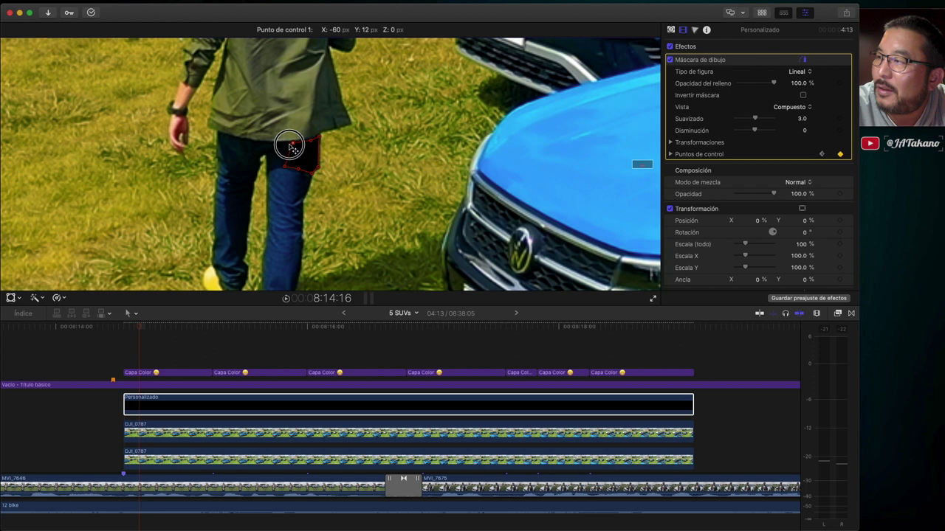
pyautogui.moveTo(293, 148); pyautogui.dragTo(315, 169)
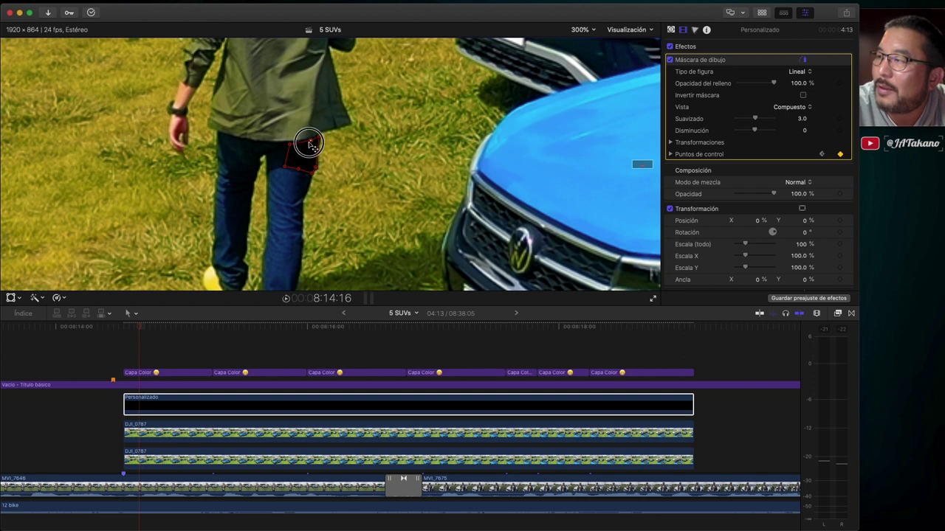
pyautogui.moveTo(307, 145); pyautogui.dragTo(318, 139)
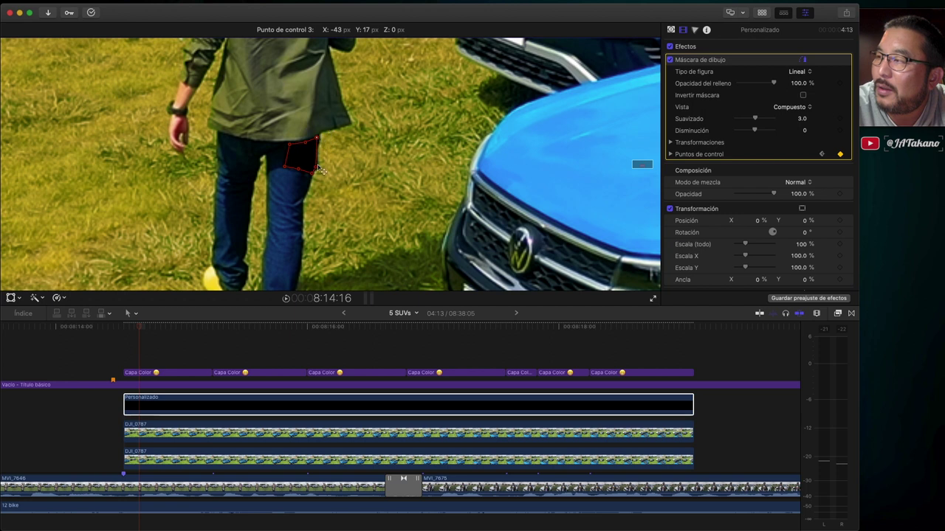
pyautogui.click(311, 174)
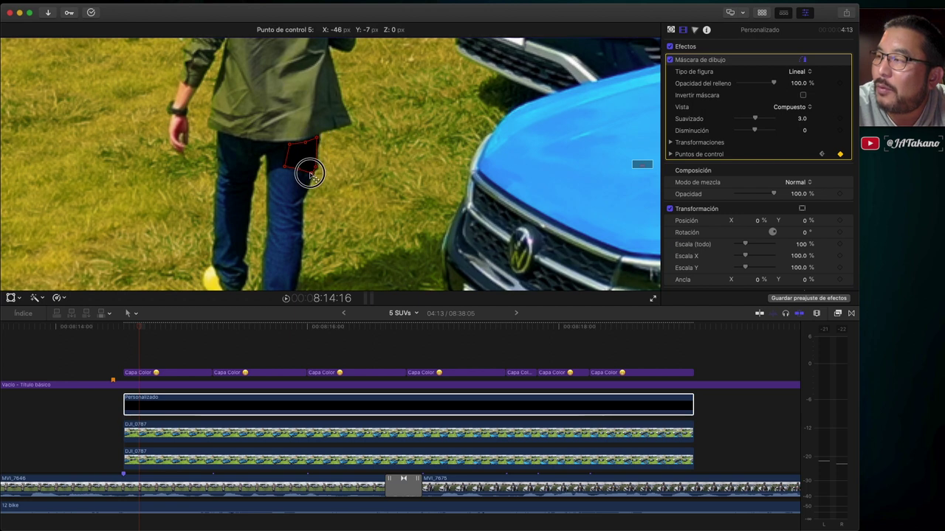
pyautogui.moveTo(311, 174); pyautogui.dragTo(306, 170)
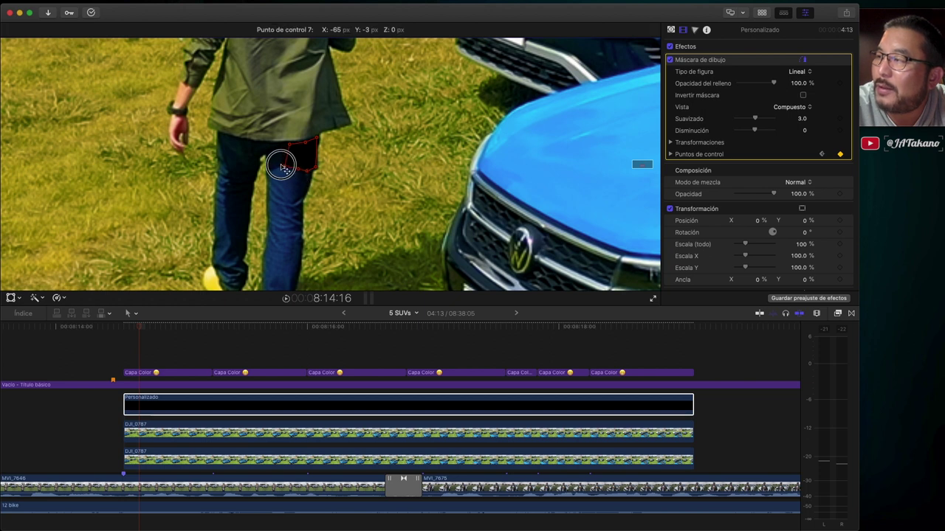
pyautogui.moveTo(285, 169); pyautogui.dragTo(286, 169)
pyautogui.click(167, 319)
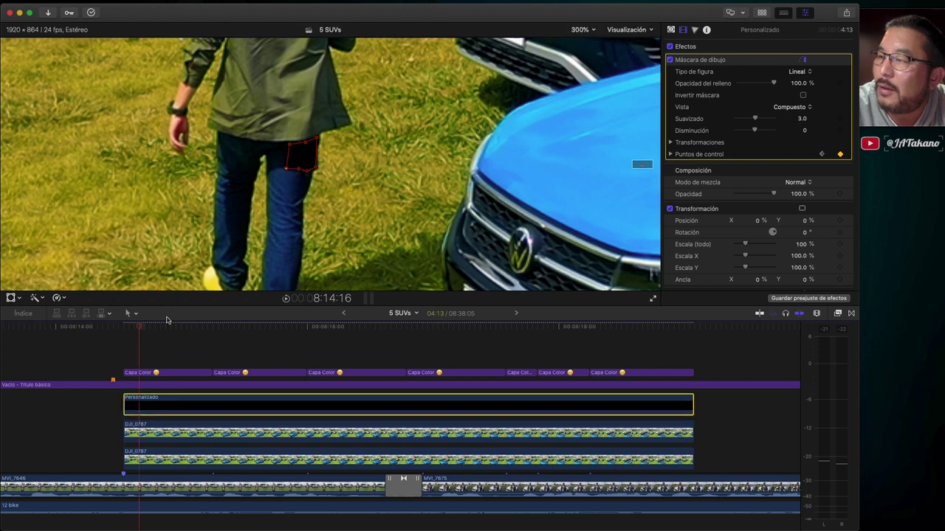
# Step to 8:14:17 and shift mask point 7 to keep the patch on the hip
pyautogui.press('Right')
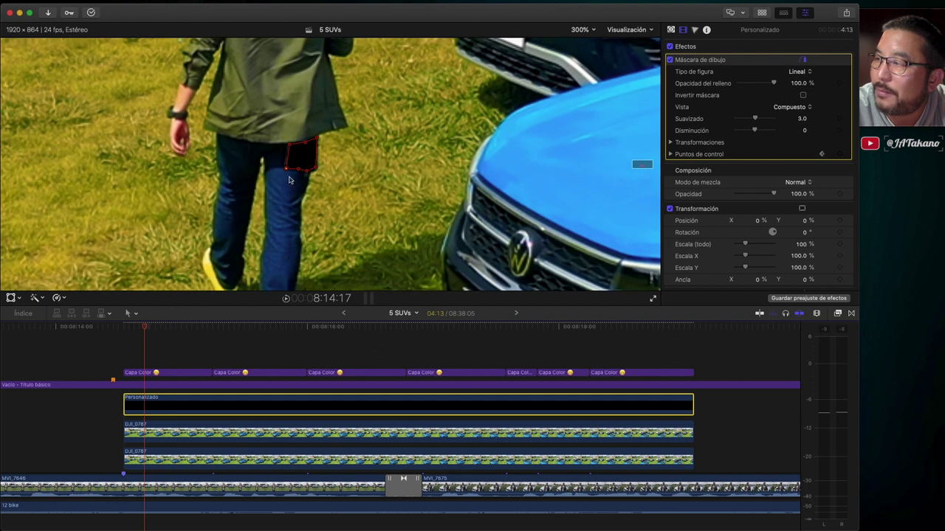
pyautogui.click(287, 170)
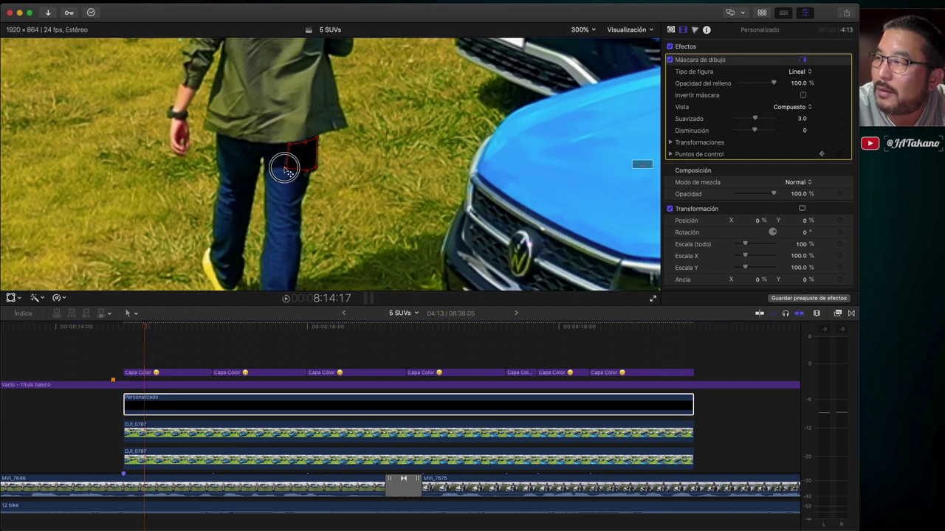
pyautogui.moveTo(286, 170)
pyautogui.mouseDown()
pyautogui.moveTo(316, 172)
pyautogui.moveTo(308, 174)
pyautogui.mouseUp()
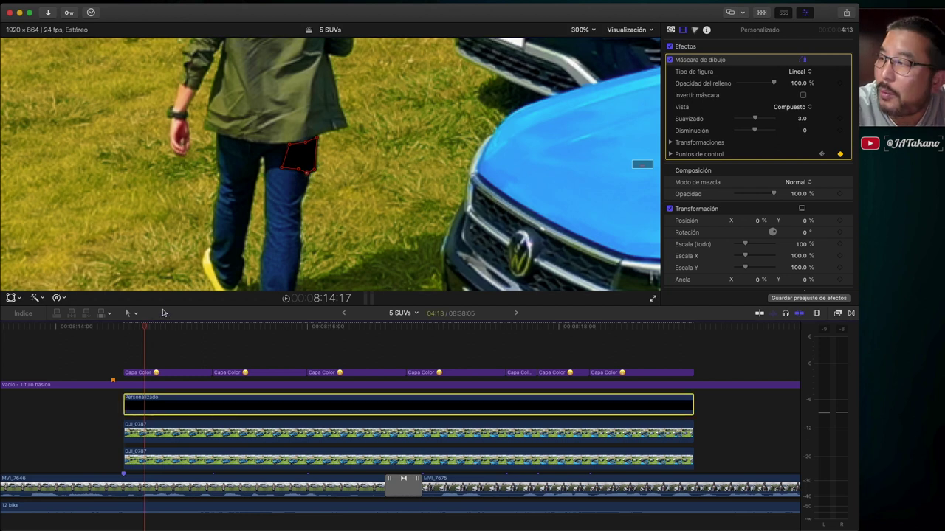
# Step back to 8:14:13, then forward to 8:14:18, checking the patch follows the hip pocket
pyautogui.press('Left')
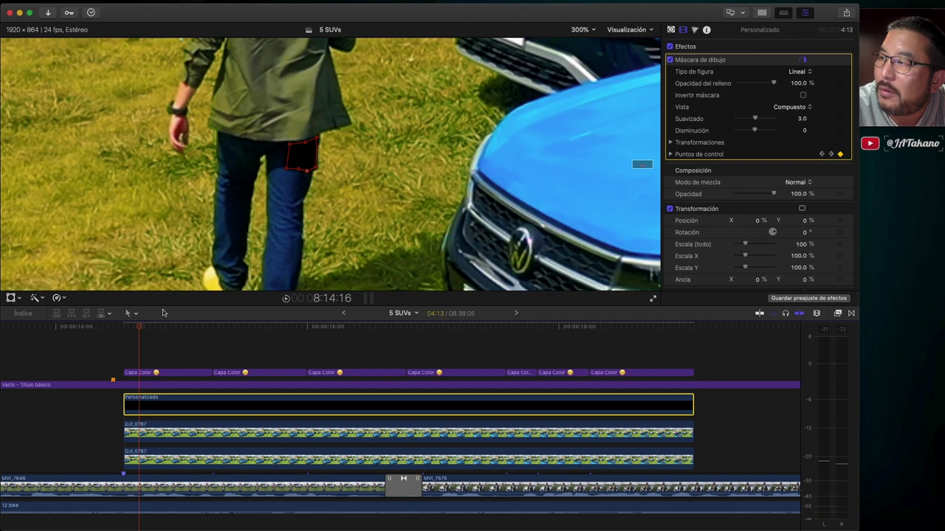
pyautogui.press('Left')
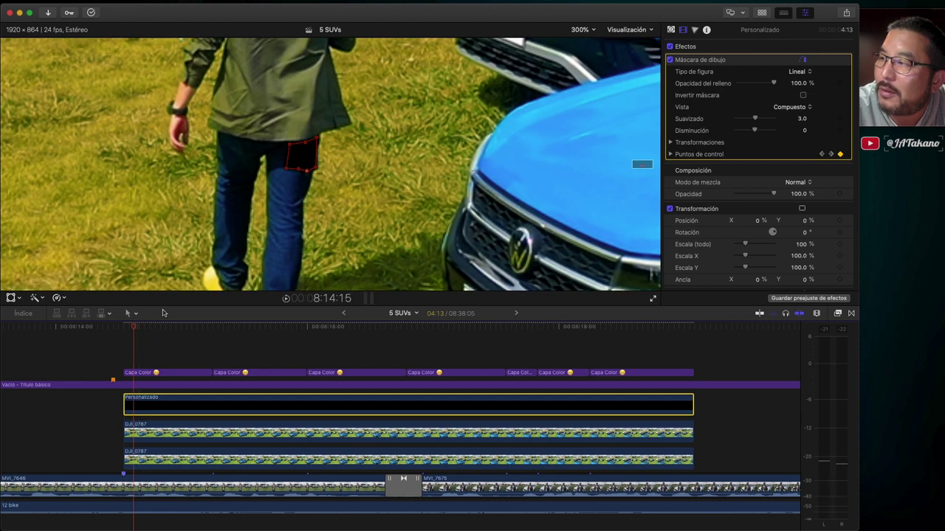
pyautogui.press('Left')
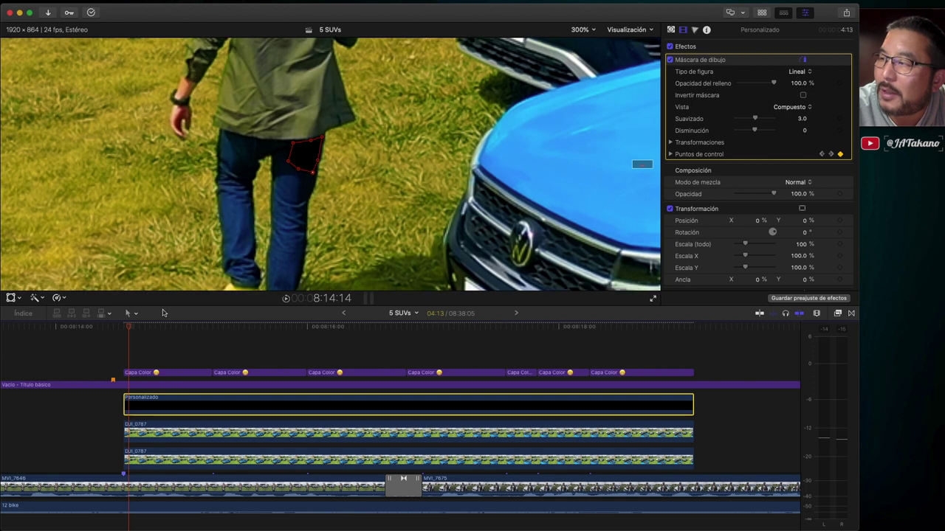
pyautogui.press('Left')
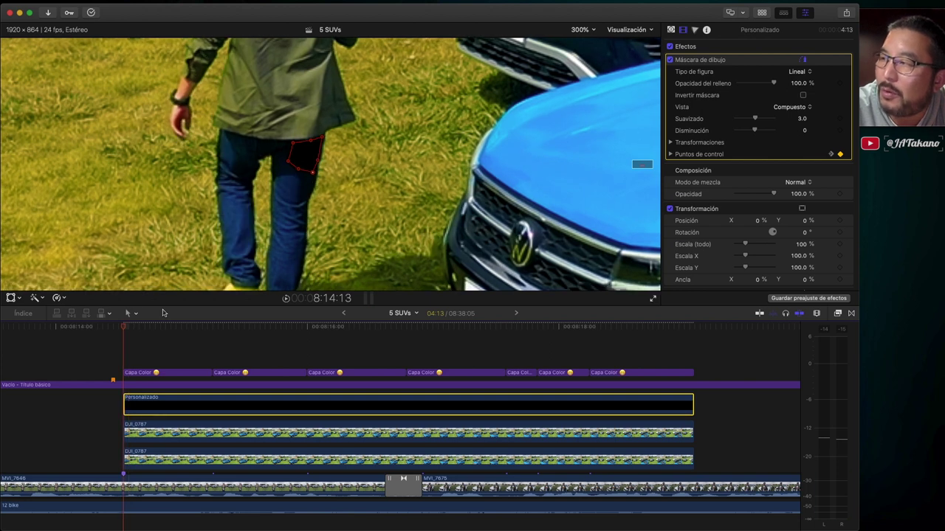
pyautogui.press('Right')
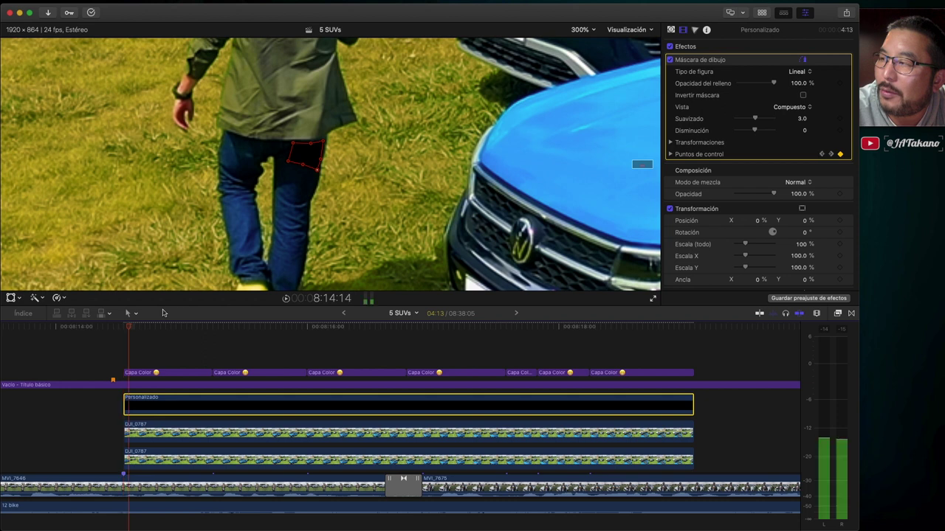
pyautogui.press('Right')
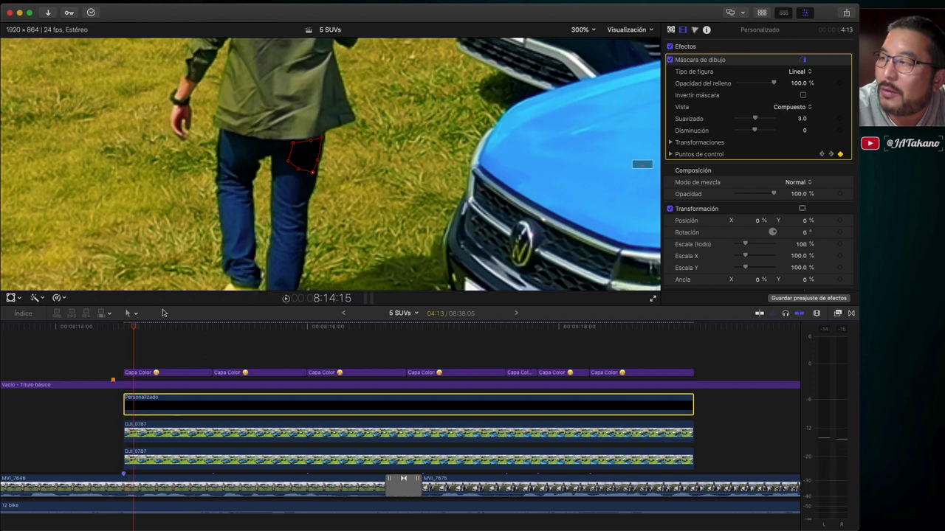
pyautogui.press('Right')
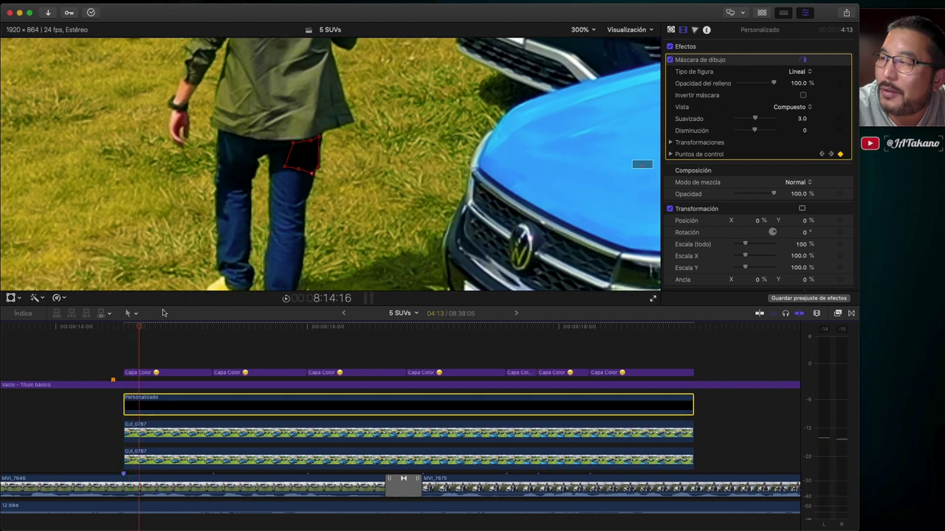
pyautogui.press('Right')
pyautogui.press('Right')
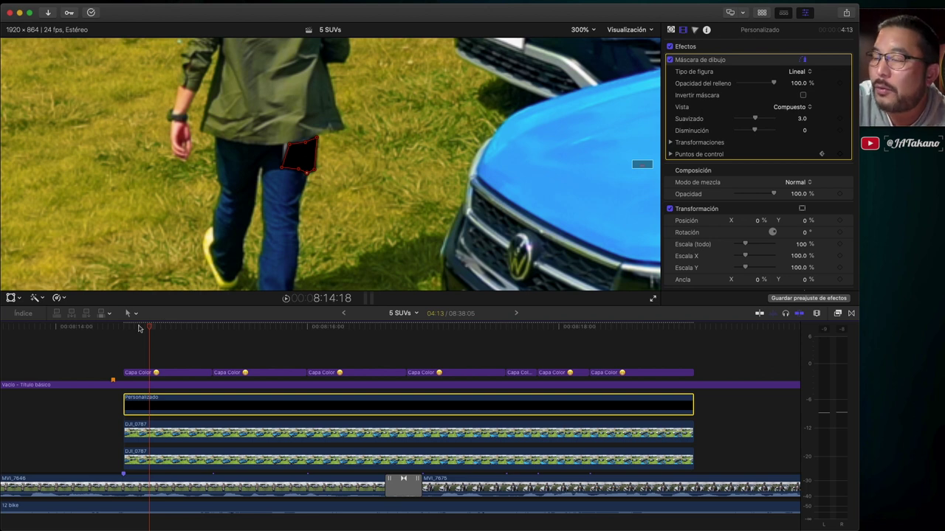
pyautogui.scroll(2, 138, 329)
pyautogui.hscroll(-2, 138, 329)
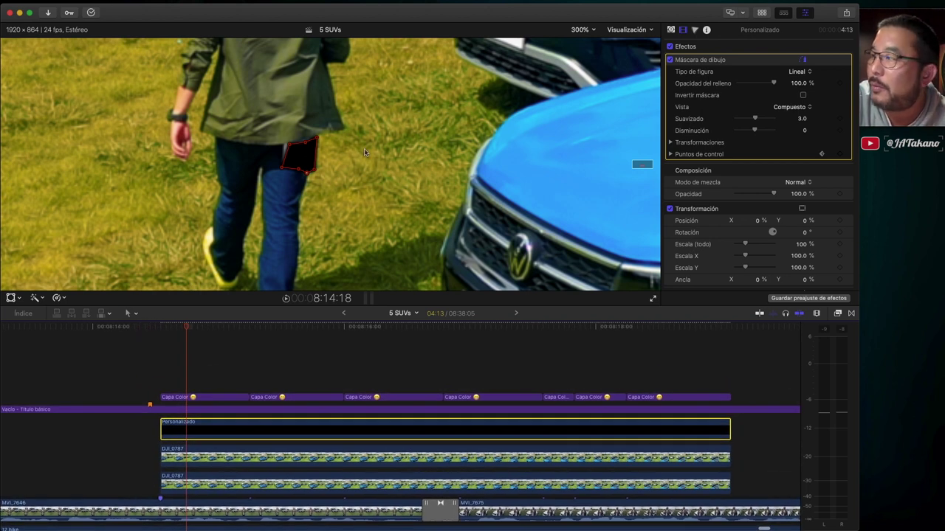
pyautogui.click(642, 166)
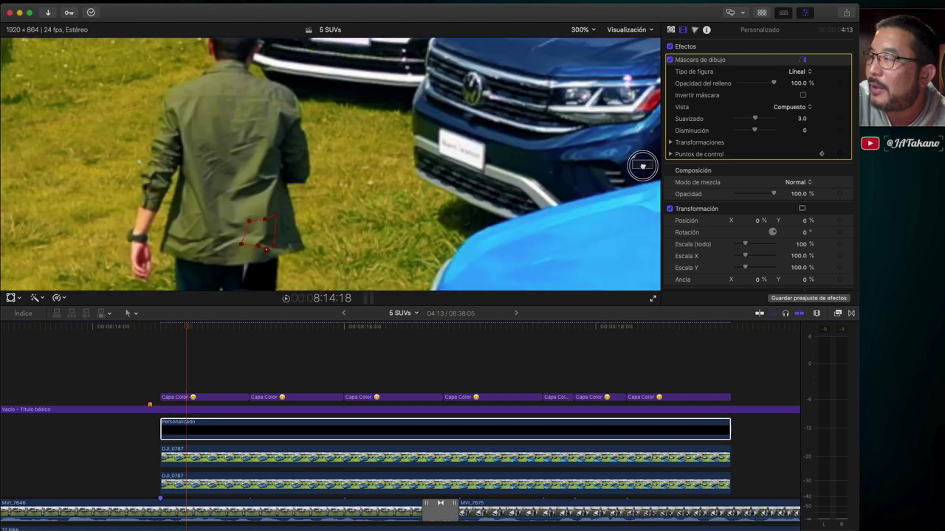
pyautogui.moveTo(642, 165); pyautogui.dragTo(638, 160)
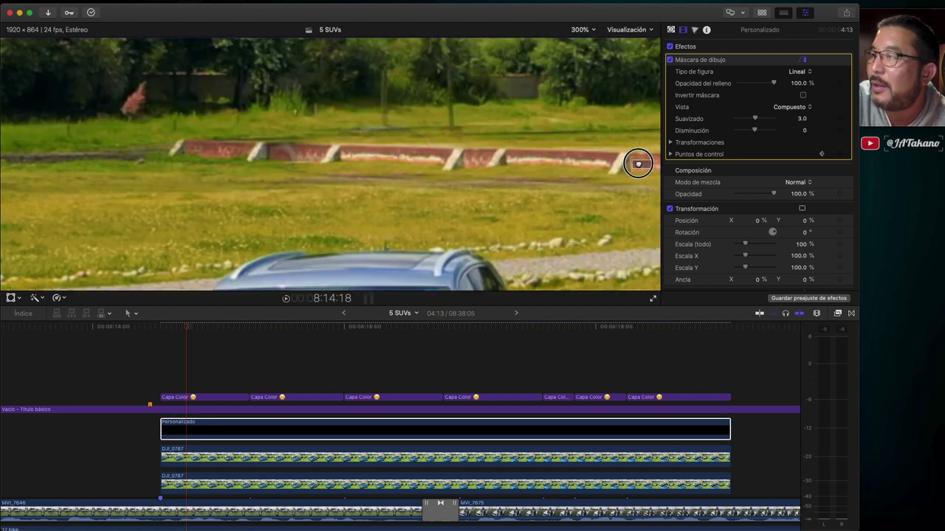
pyautogui.click(161, 329)
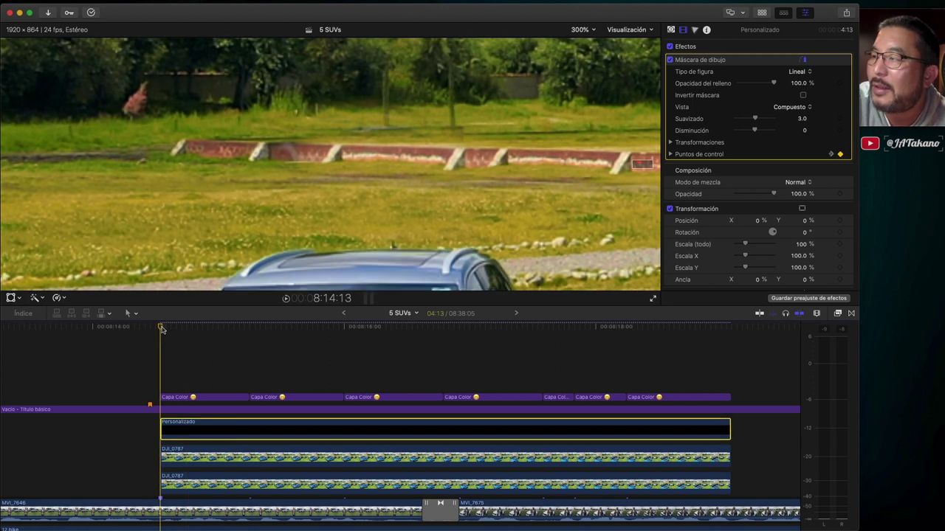
pyautogui.click(186, 467)
pyautogui.press('v')
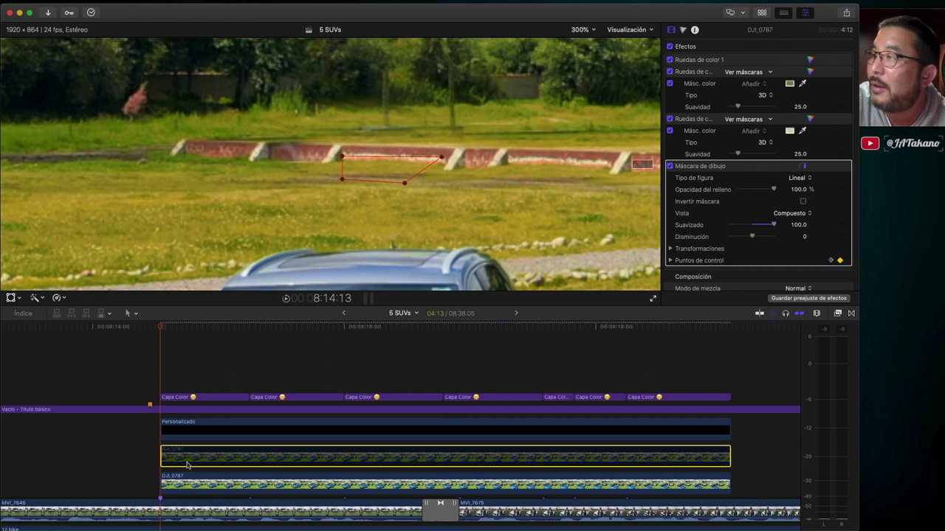
pyautogui.press('v')
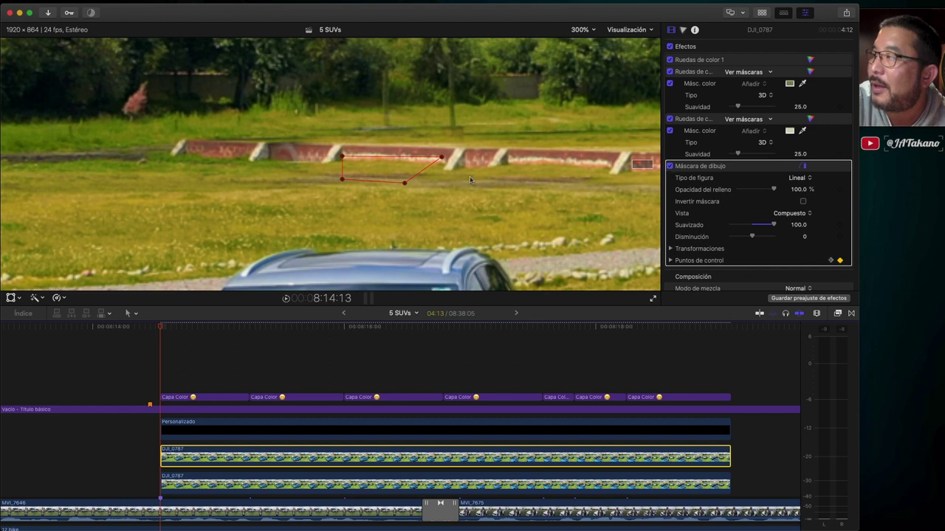
# Fit the viewer to the whole frame and toggle Draw Mask off and back on to compare
pyautogui.click(583, 31)
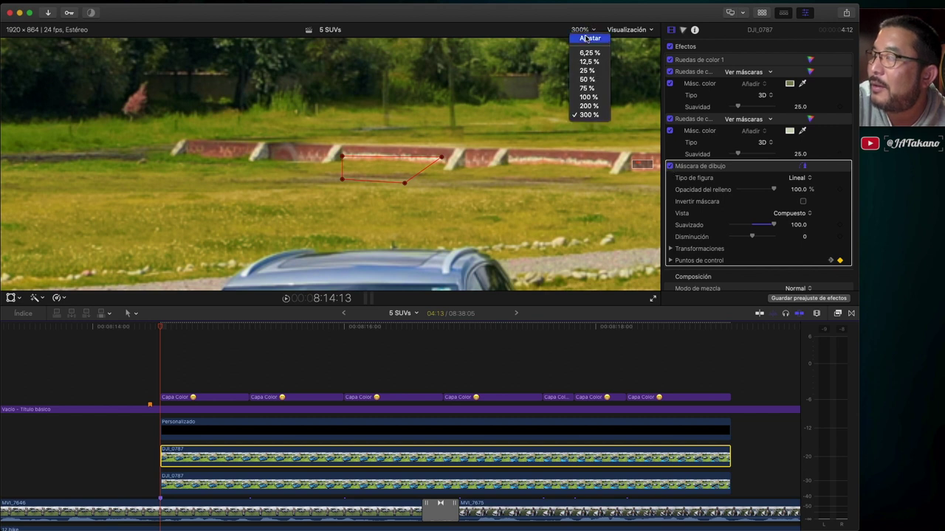
pyautogui.click(586, 35)
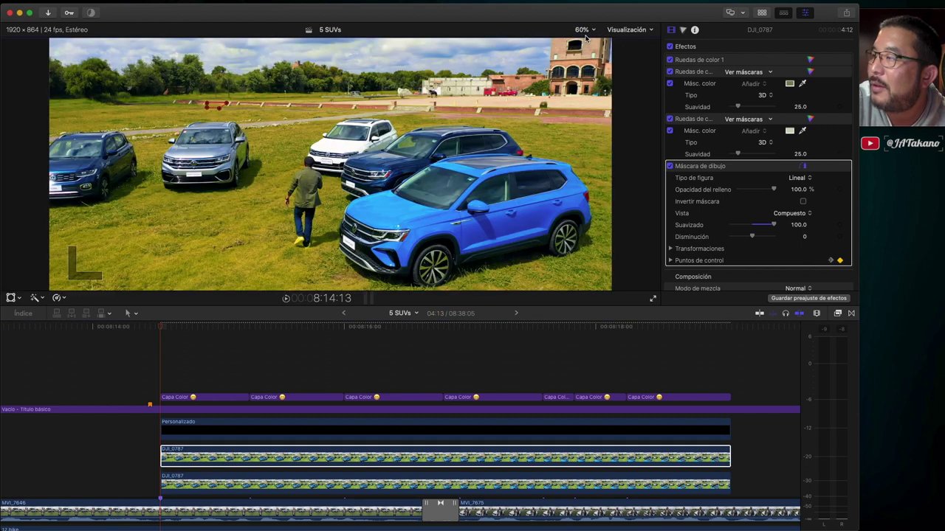
pyautogui.click(670, 166)
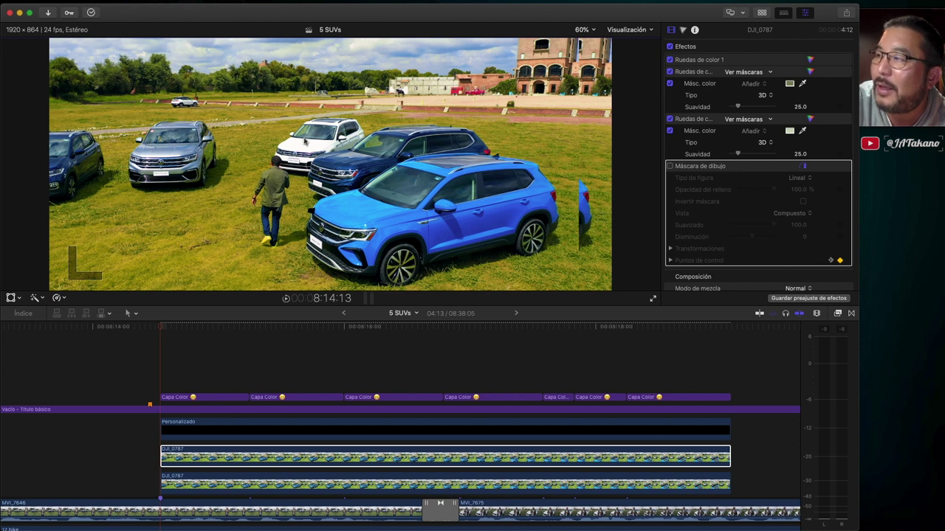
pyautogui.click(670, 167)
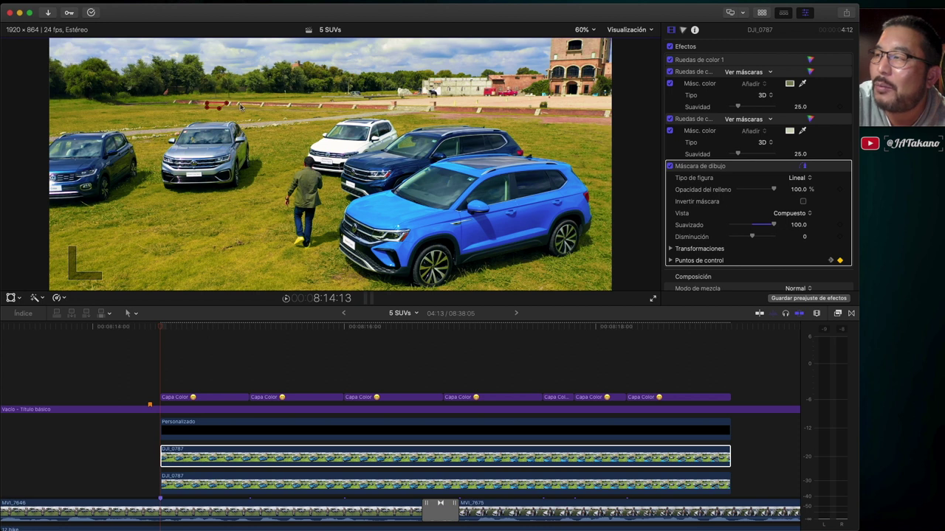
pyautogui.click(161, 332)
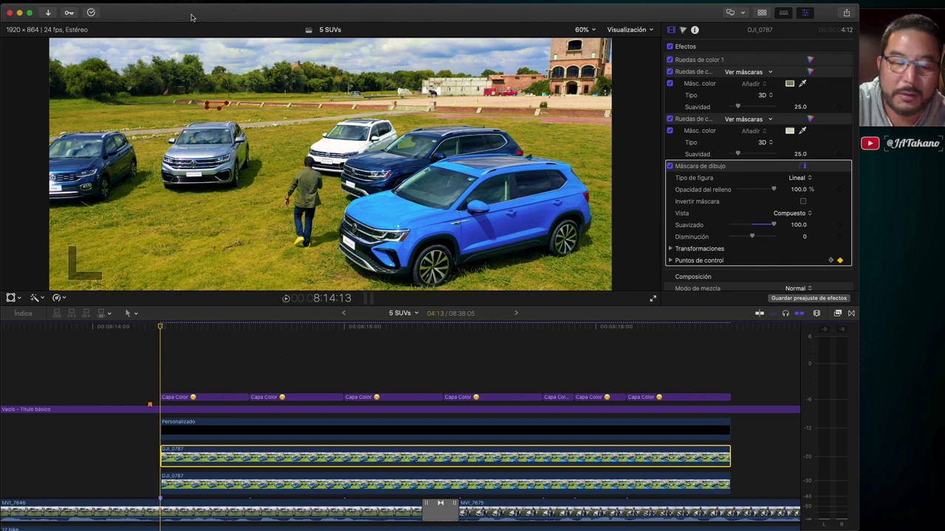
# Magnify the viewer on the mask area and step forward a few frames to check it
pyautogui.press('z')
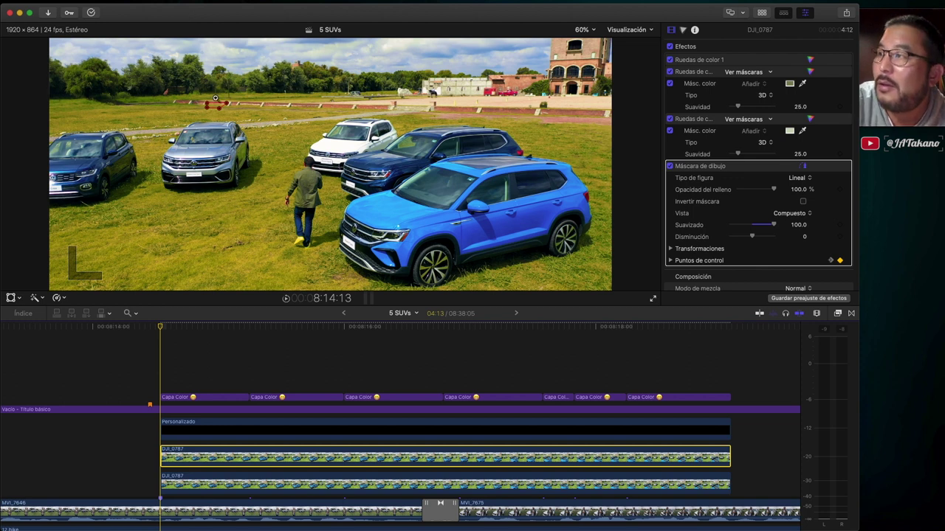
pyautogui.click(215, 98)
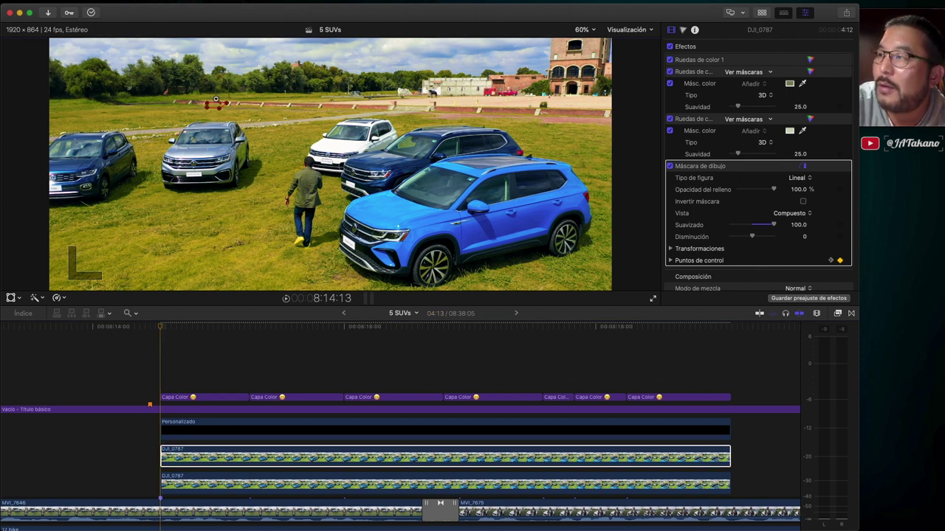
pyautogui.moveTo(215, 99); pyautogui.dragTo(155, 106)
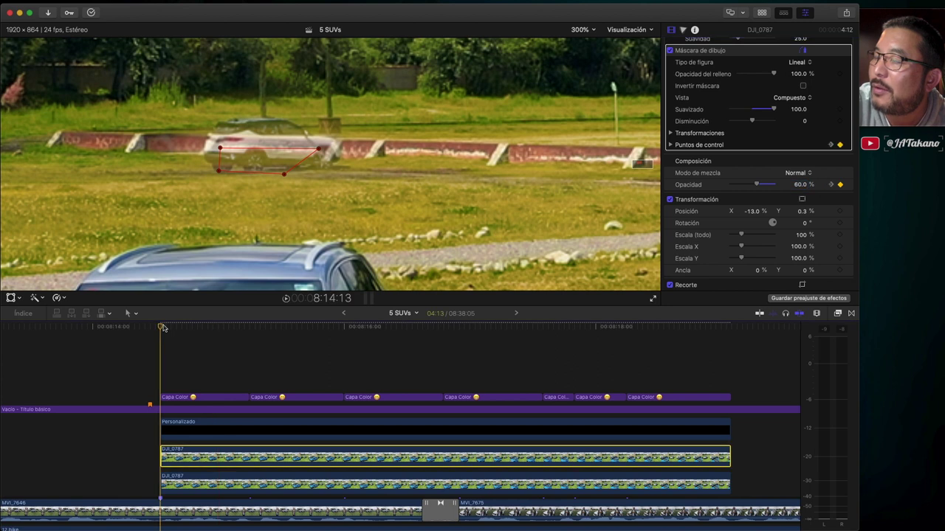
pyautogui.press('Right')
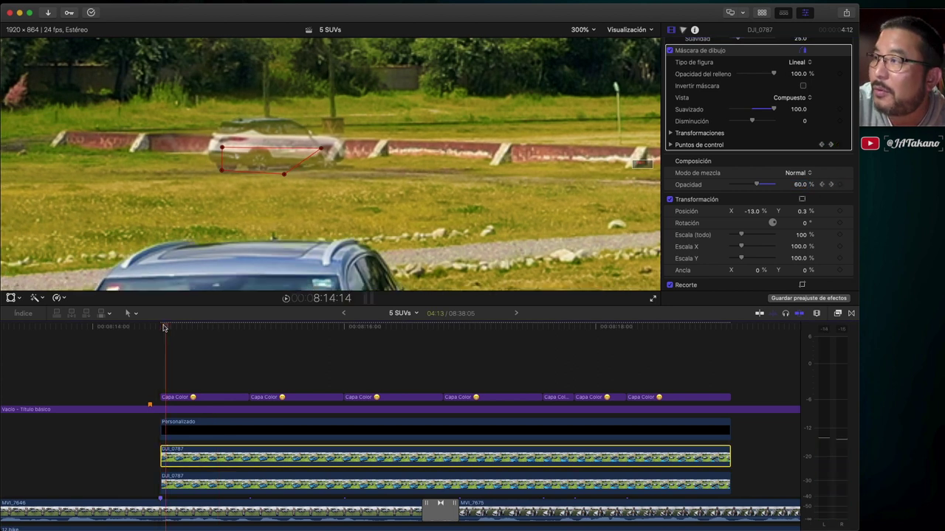
pyautogui.press('Right')
pyautogui.press('Right')
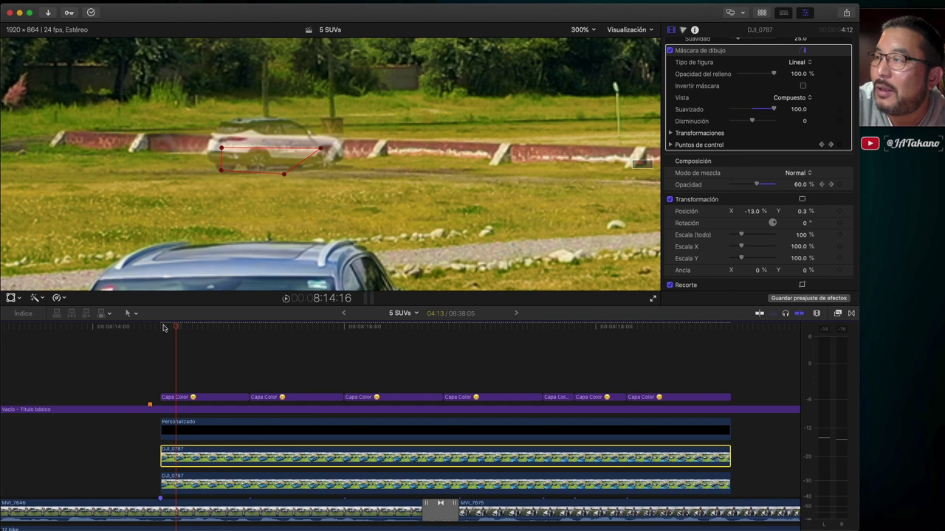
pyautogui.press('Right')
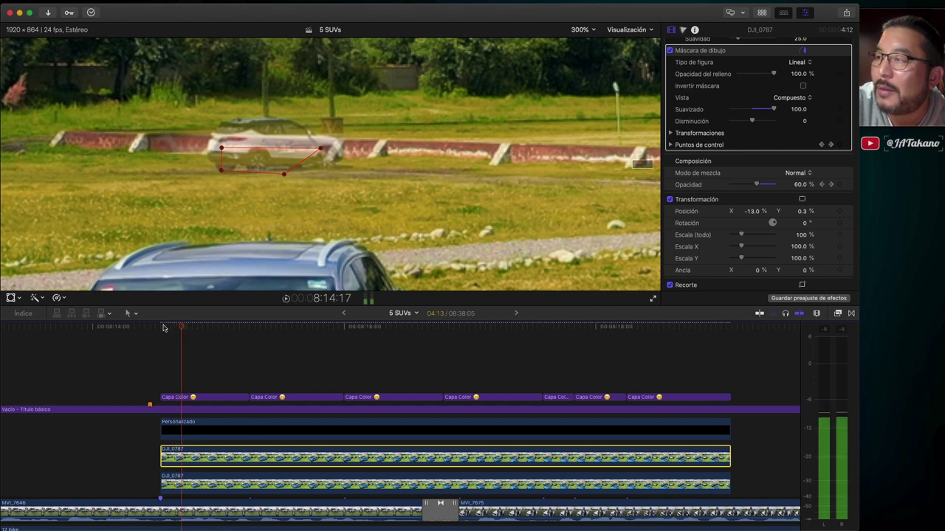
pyautogui.press('Right')
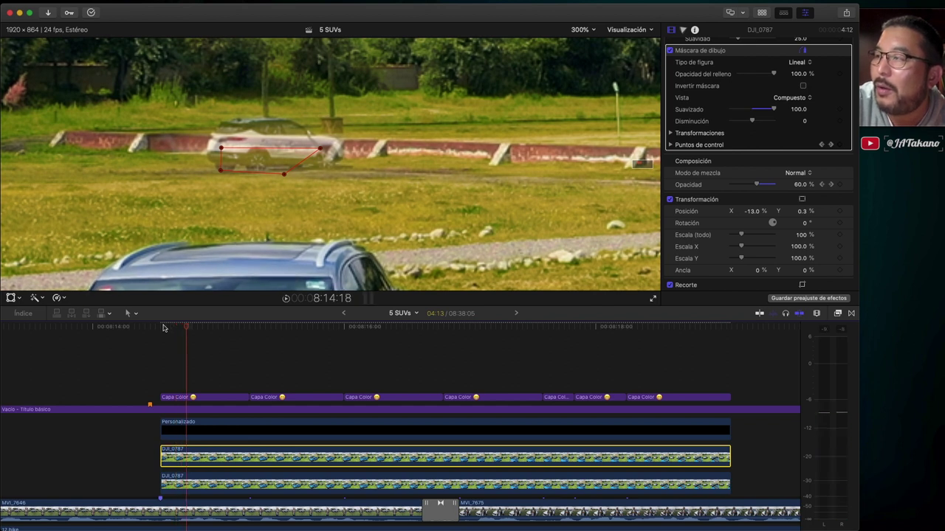
# Check the background car at 8:15:03, 8:15:13, 8:15:21, 8:16:10 and 8:17:00
pyautogui.click(238, 329)
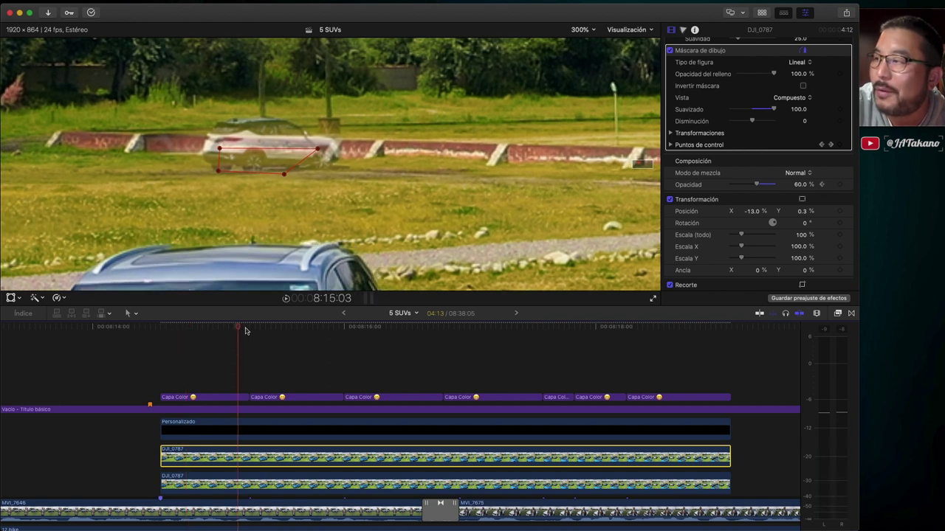
pyautogui.click(287, 330)
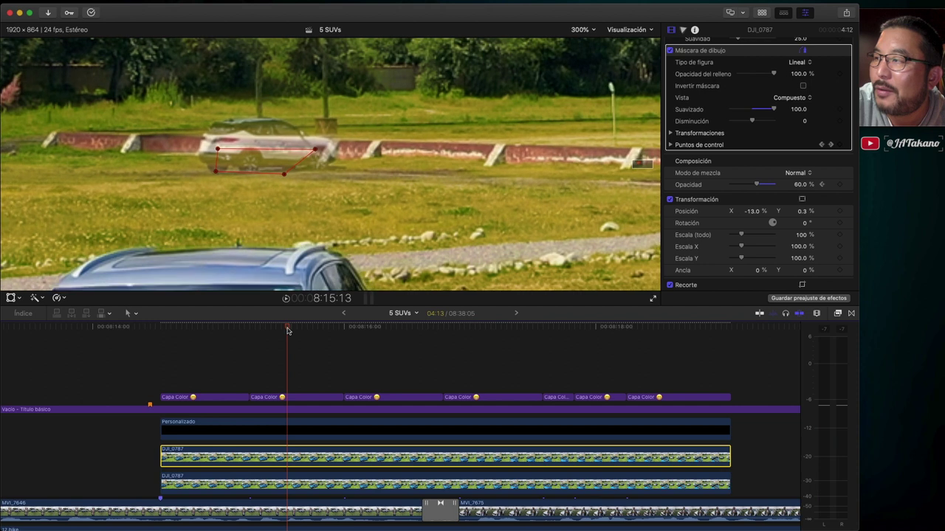
pyautogui.click(330, 332)
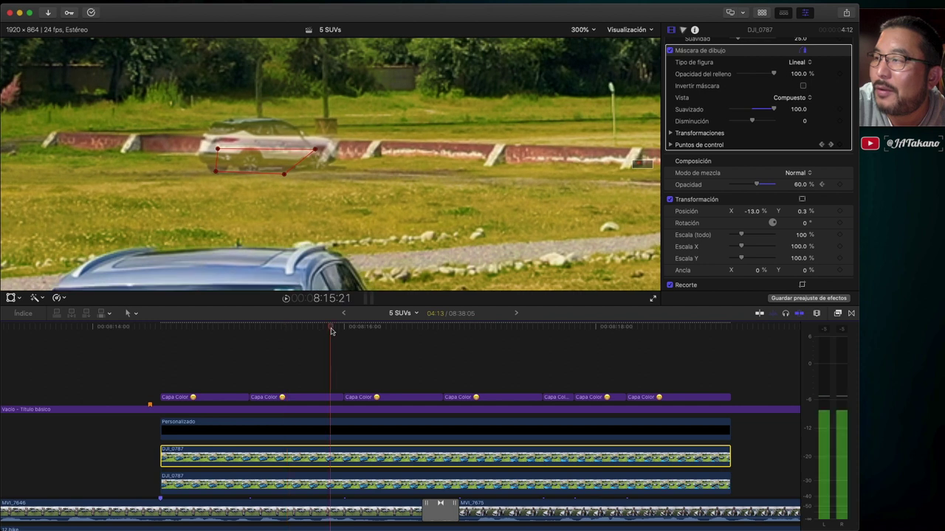
pyautogui.click(399, 329)
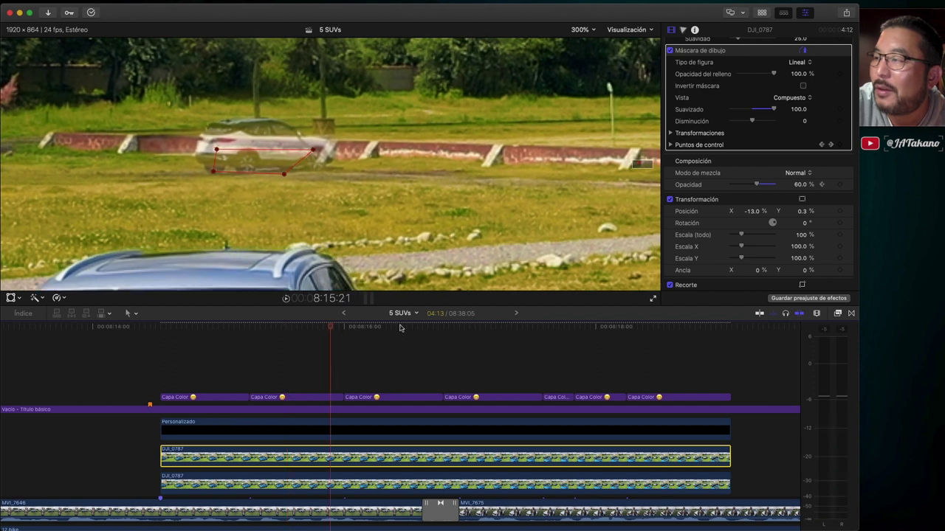
pyautogui.click(471, 330)
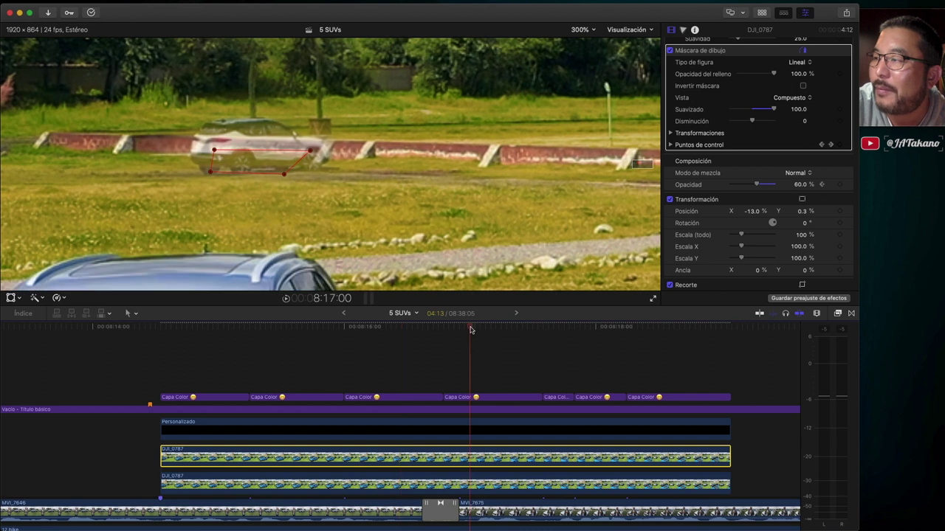
# At 8:15:00, set the patch clip's opacity to 90% and add an opacity keyframe
pyautogui.click(822, 185)
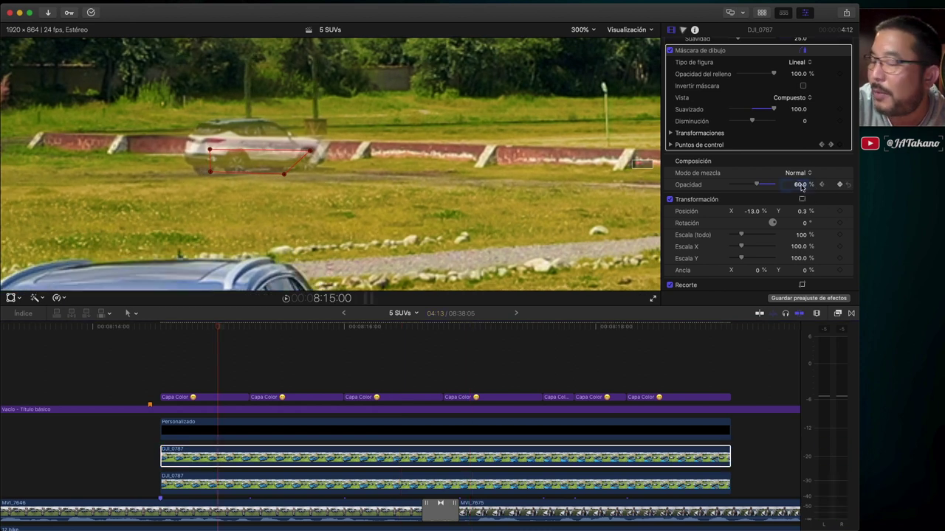
pyautogui.write('80')
pyautogui.press('Return')
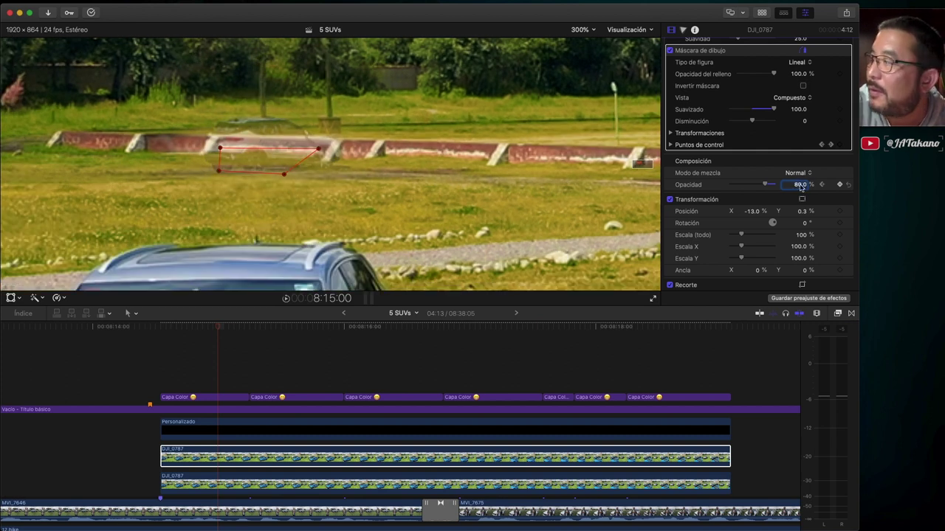
pyautogui.write('90')
pyautogui.press('Return')
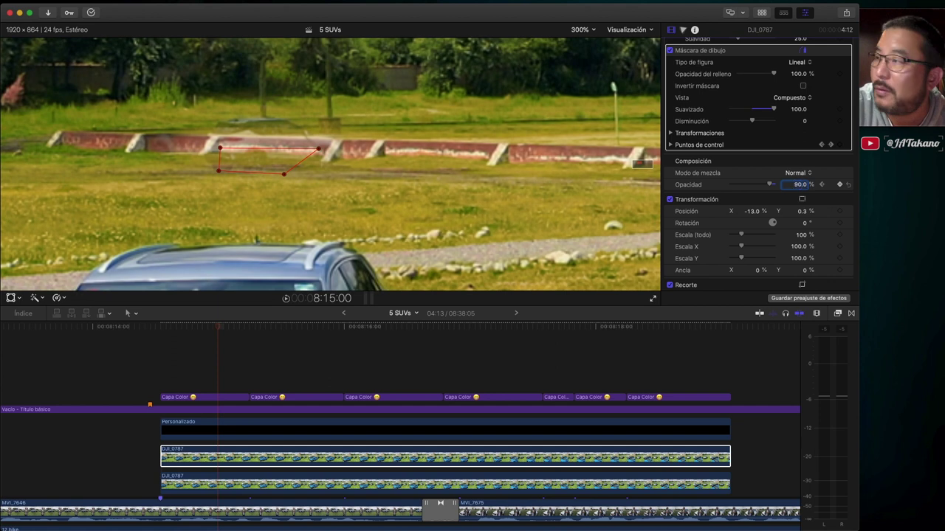
pyautogui.hotkey('alt', 'k')
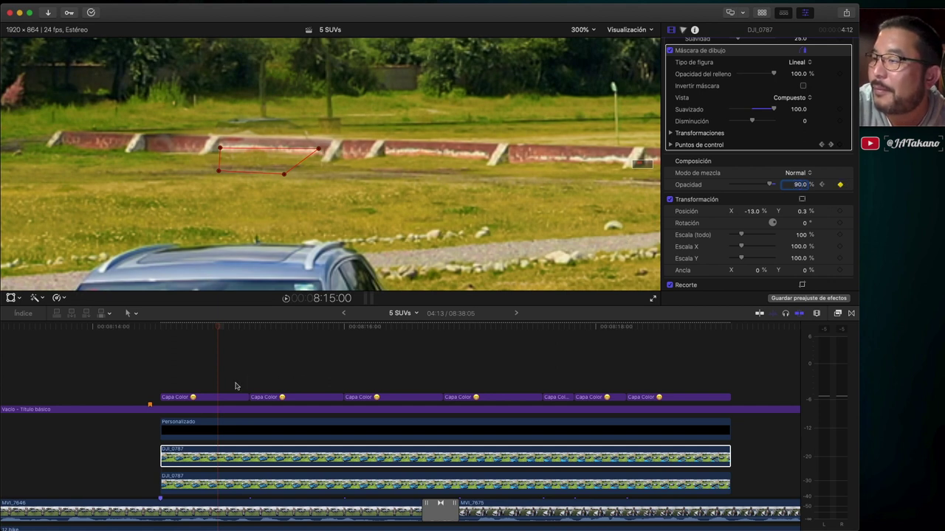
pyautogui.click(216, 329)
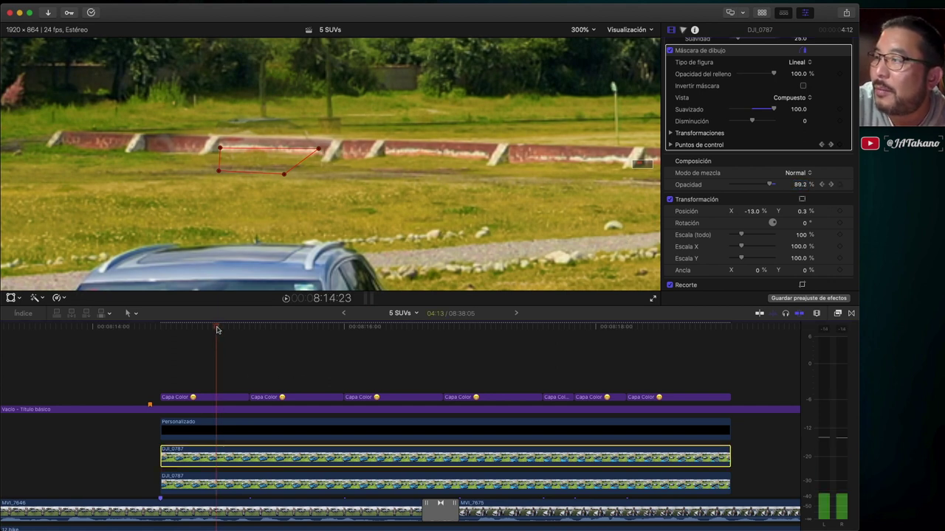
# Play back the keyframed patch, check 8:17:09 and 8:15:09, then return to the 8:15:00 keyframe
pyautogui.press('space')
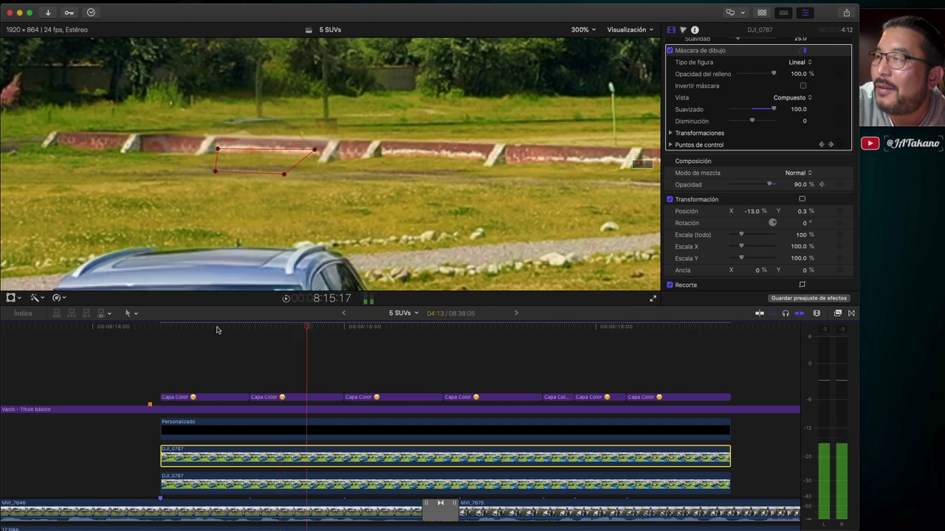
pyautogui.press('space')
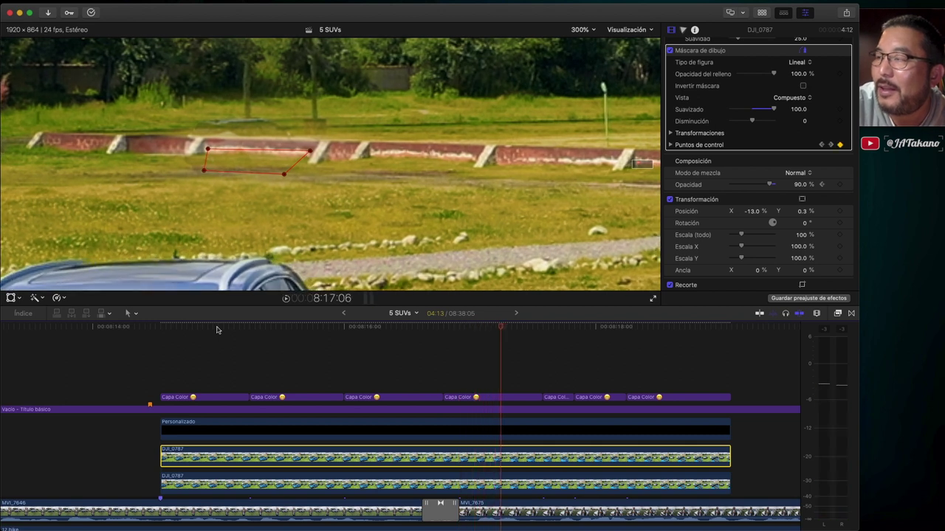
pyautogui.click(521, 331)
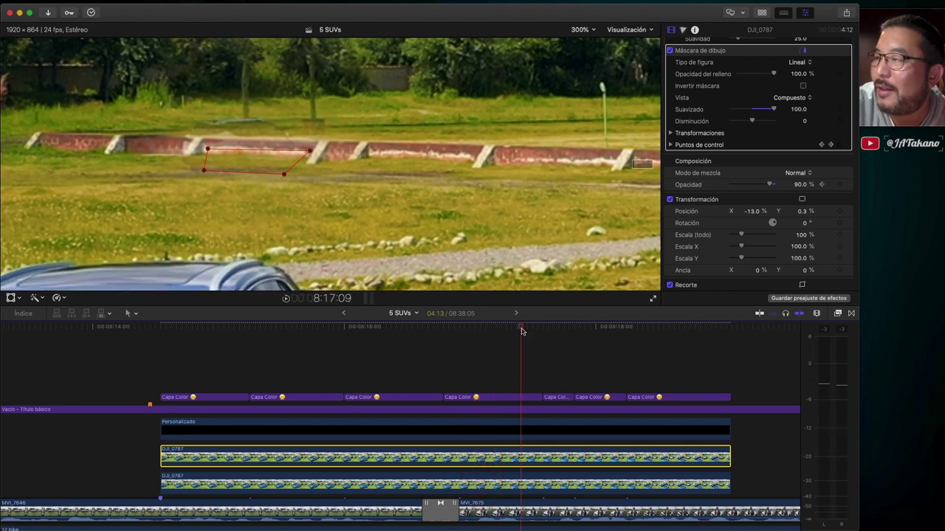
pyautogui.click(266, 330)
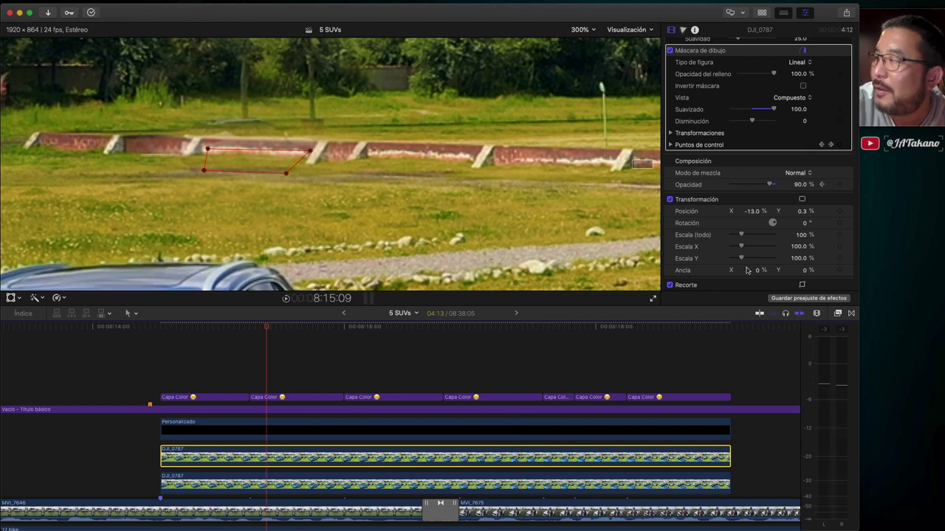
pyautogui.click(824, 186)
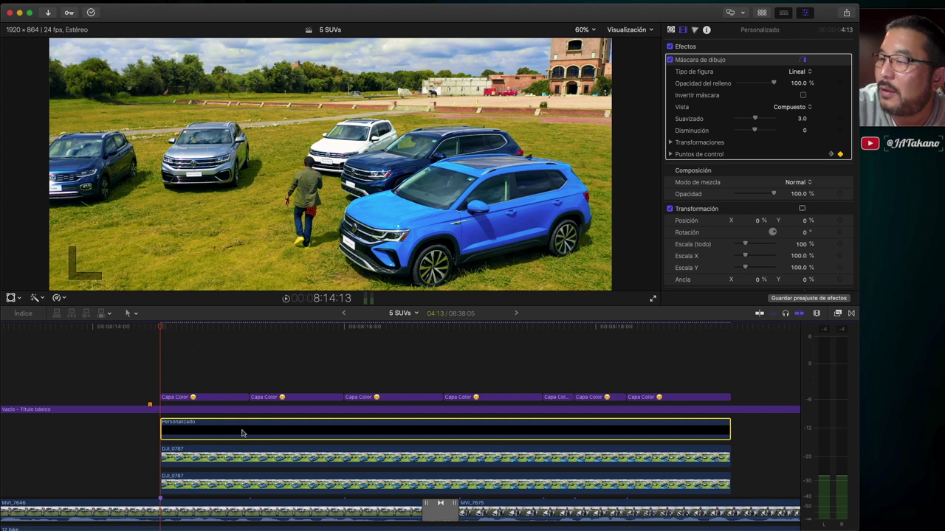
pyautogui.click(211, 455)
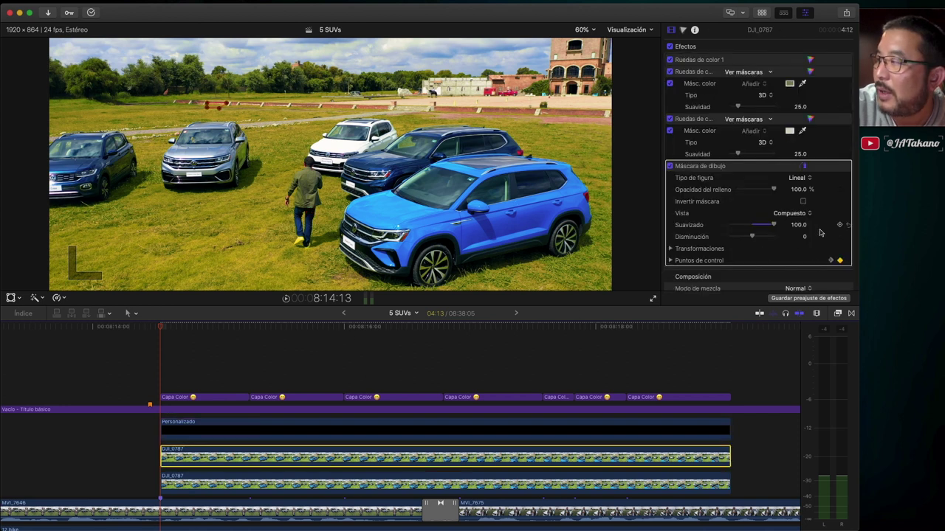
pyautogui.scroll(-3, 820, 259)
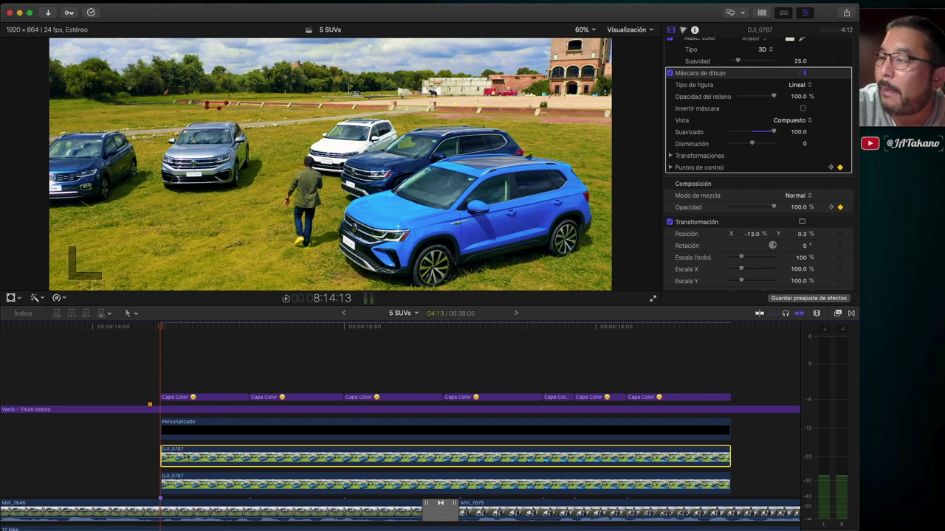
pyautogui.moveTo(148, 431)
pyautogui.mouseDown()
pyautogui.moveTo(185, 476)
pyautogui.moveTo(166, 473)
pyautogui.mouseUp()
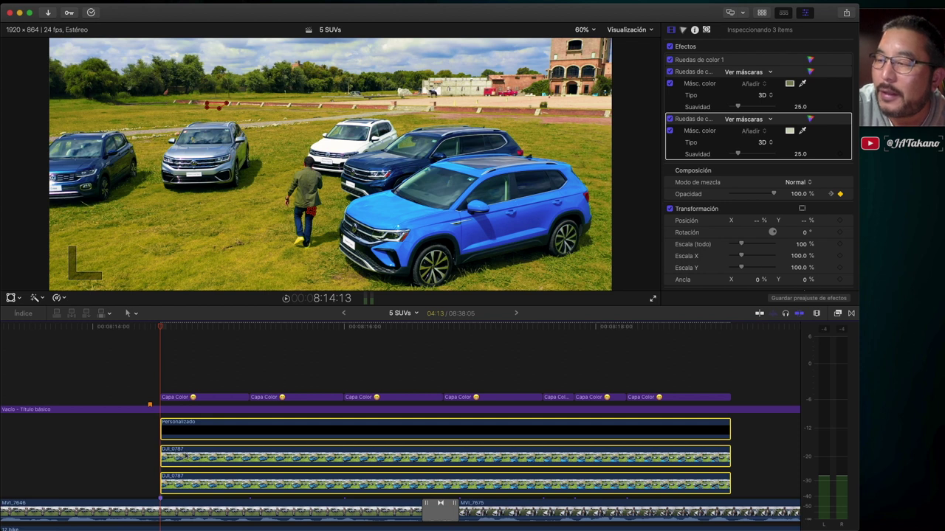
pyautogui.click(150, 457)
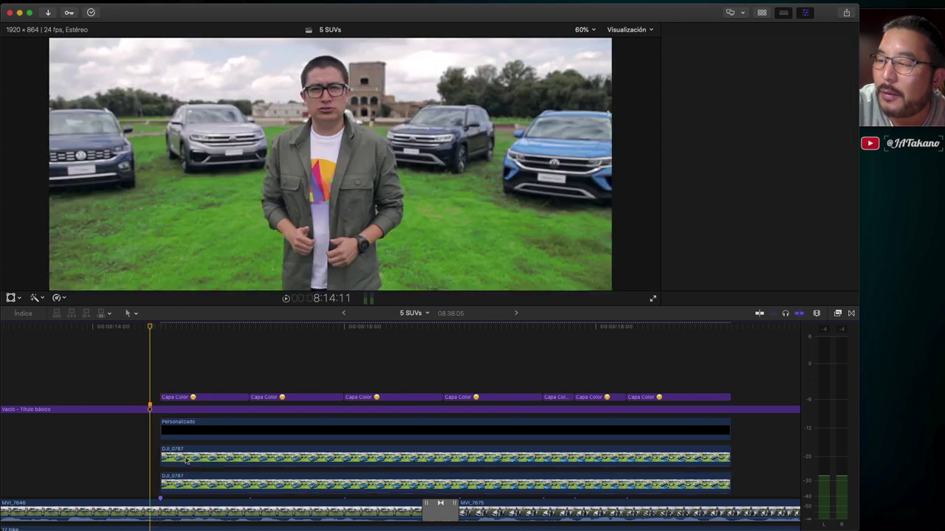
pyautogui.click(200, 391)
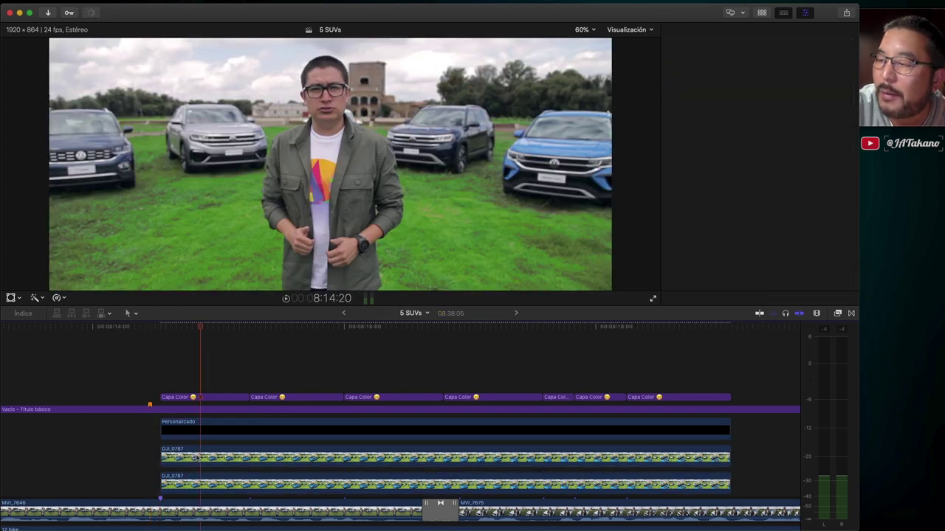
pyautogui.click(197, 458)
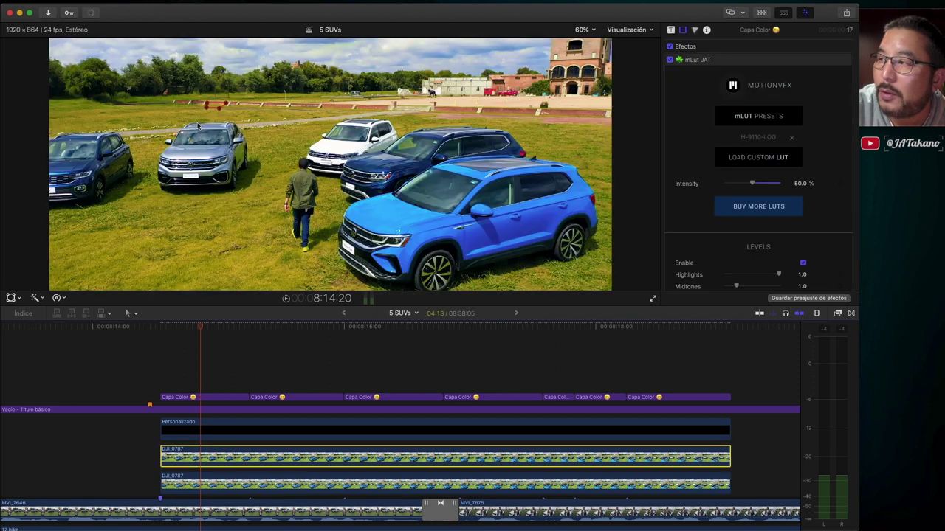
pyautogui.click(207, 104)
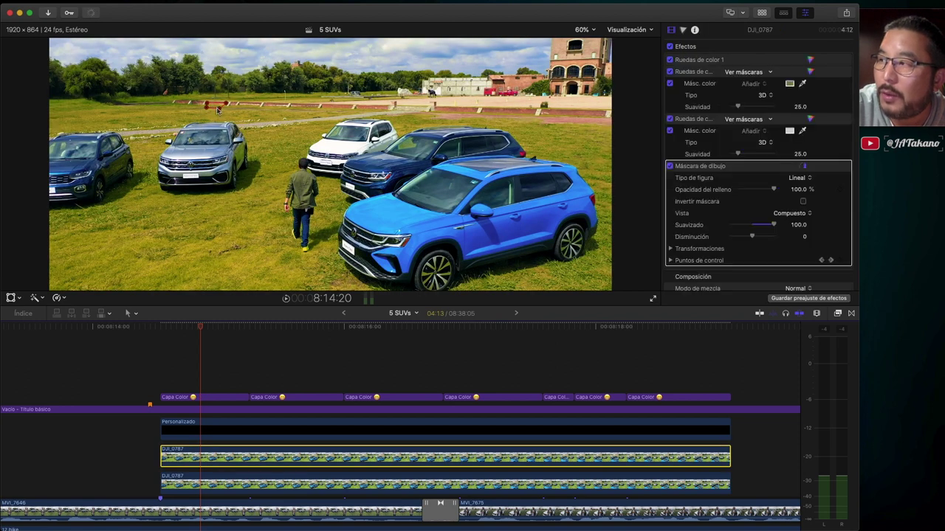
pyautogui.click(207, 433)
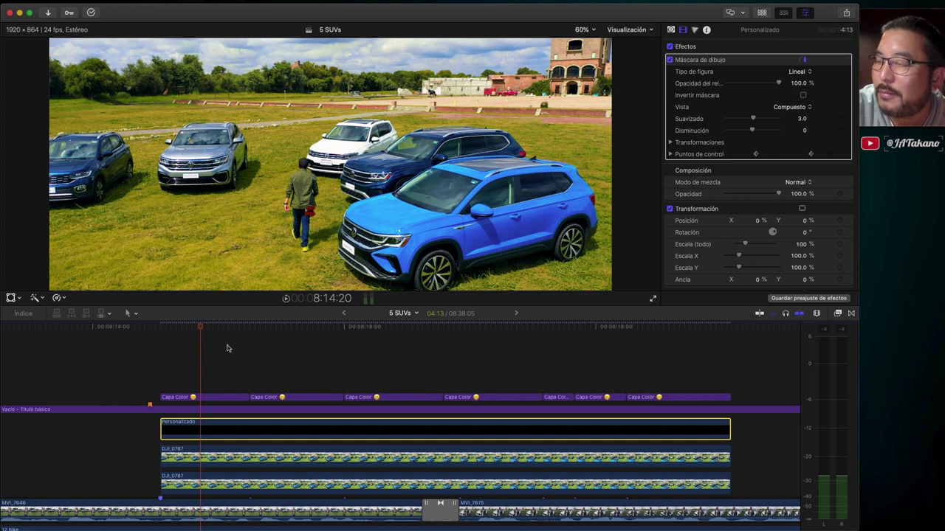
pyautogui.click(179, 330)
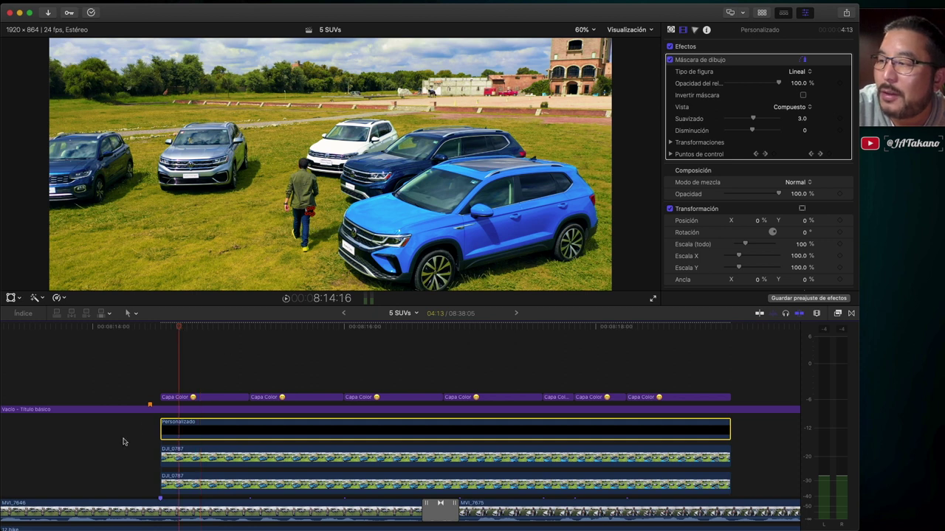
pyautogui.moveTo(140, 431); pyautogui.dragTo(197, 487)
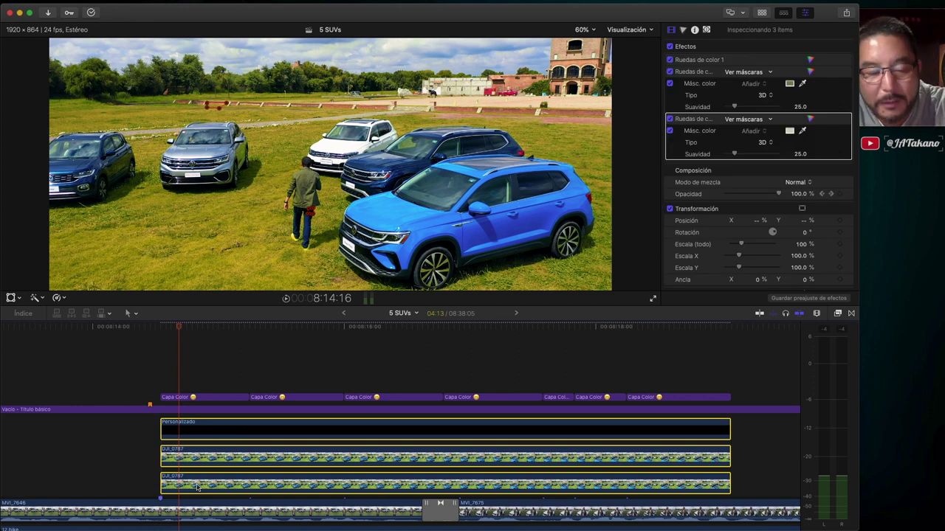
# Nest the selected Personalizado and DJI_0787 clips into the compound clip '5 SUVs Clip 3'
pyautogui.rightClick(191, 459)
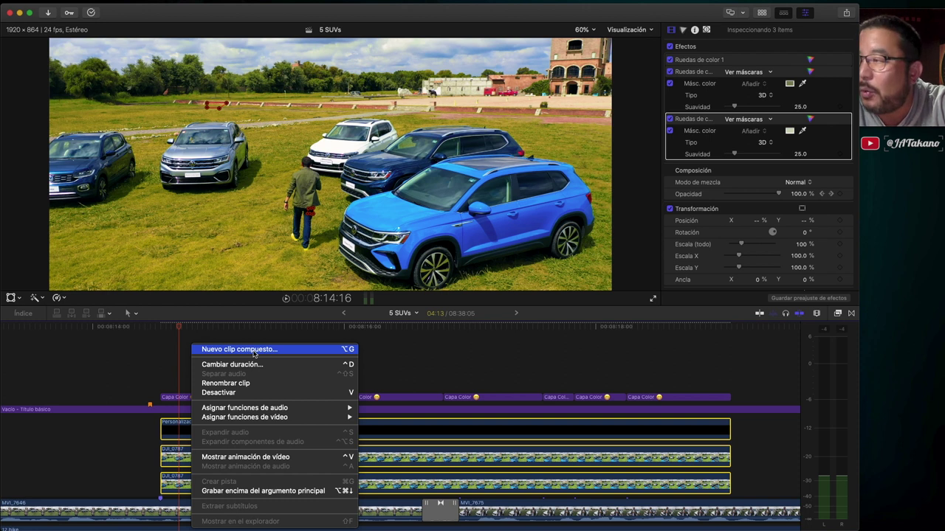
pyautogui.click(253, 353)
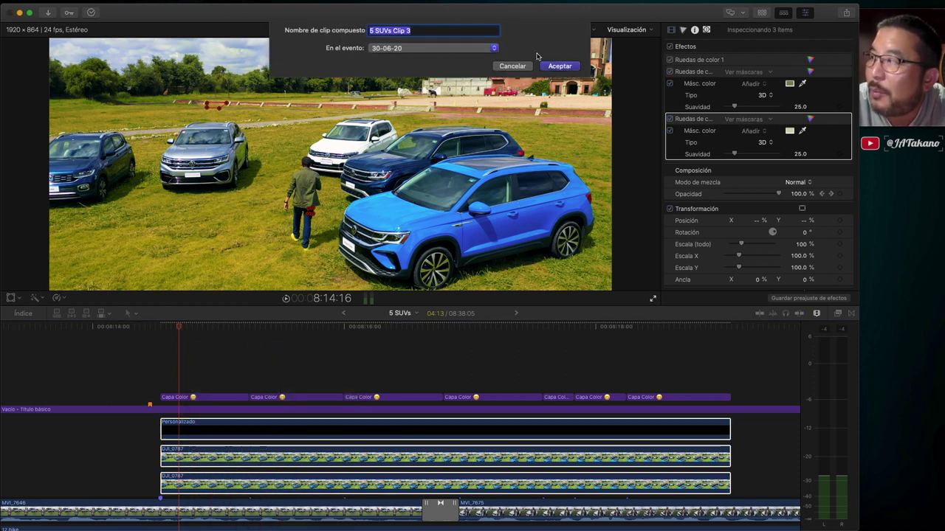
pyautogui.click(553, 68)
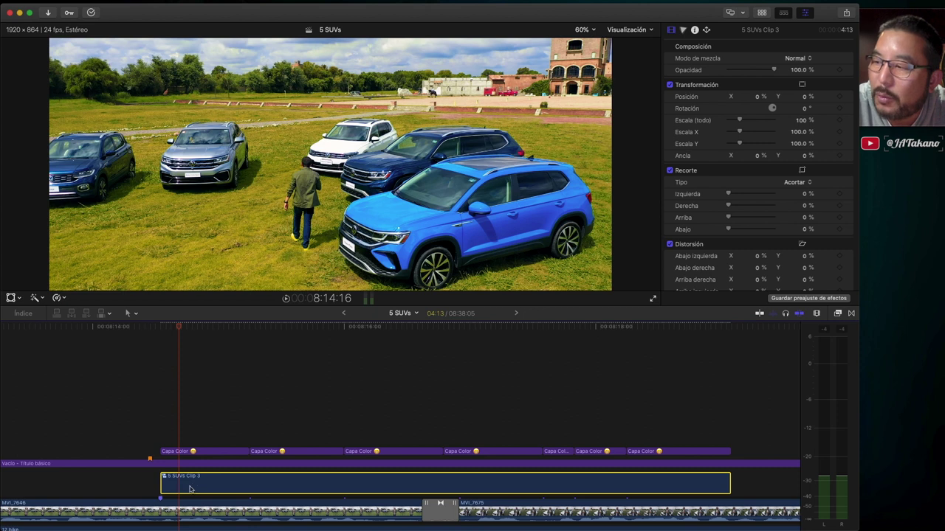
pyautogui.click(168, 438)
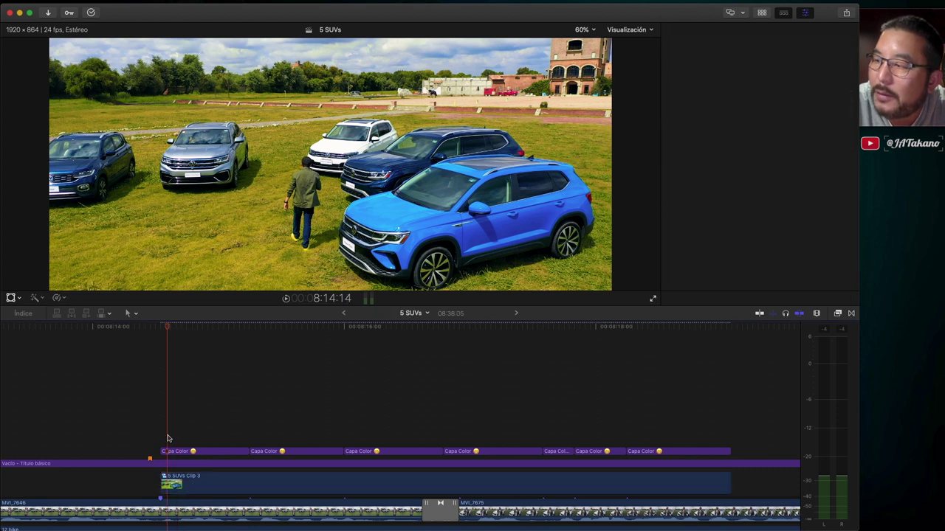
# Drag an opacity fade-in handle at the compound clip's start and step through the fade frame by frame
pyautogui.click(178, 480)
pyautogui.hotkey('ctrl', 'v')
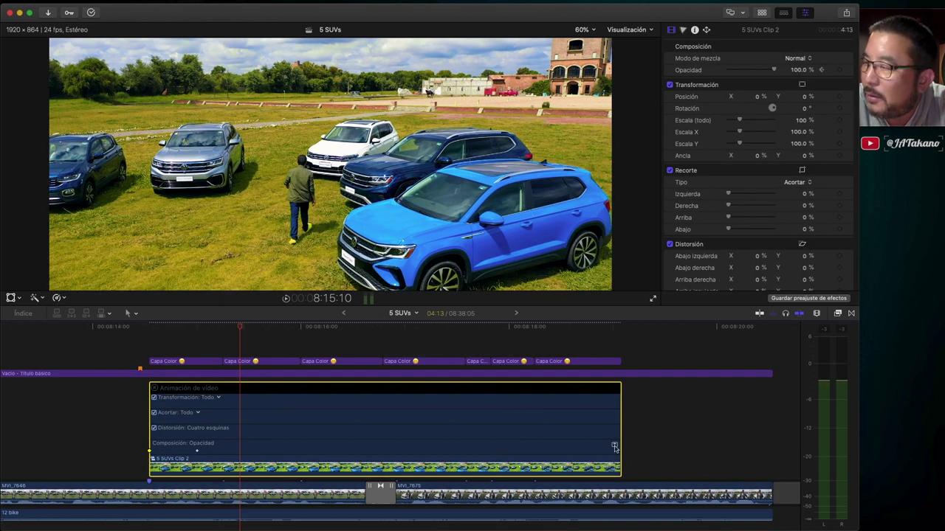
pyautogui.click(614, 447)
pyautogui.moveTo(152, 402); pyautogui.dragTo(197, 400)
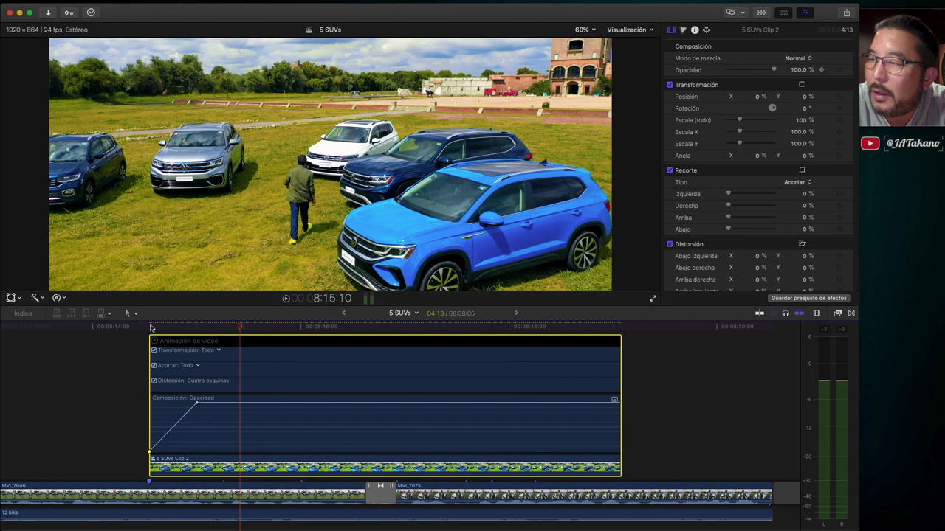
pyautogui.click(151, 327)
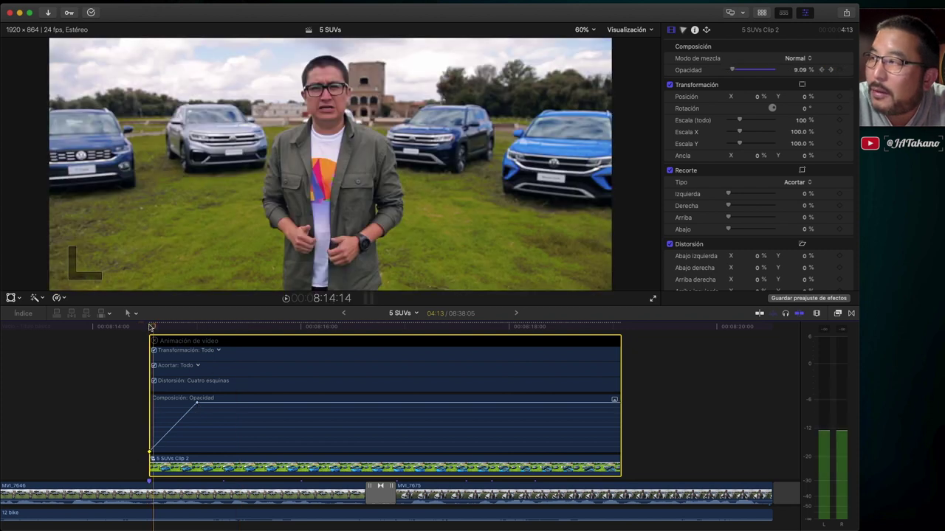
pyautogui.press('Right')
pyautogui.press('Right')
pyautogui.press('Right')
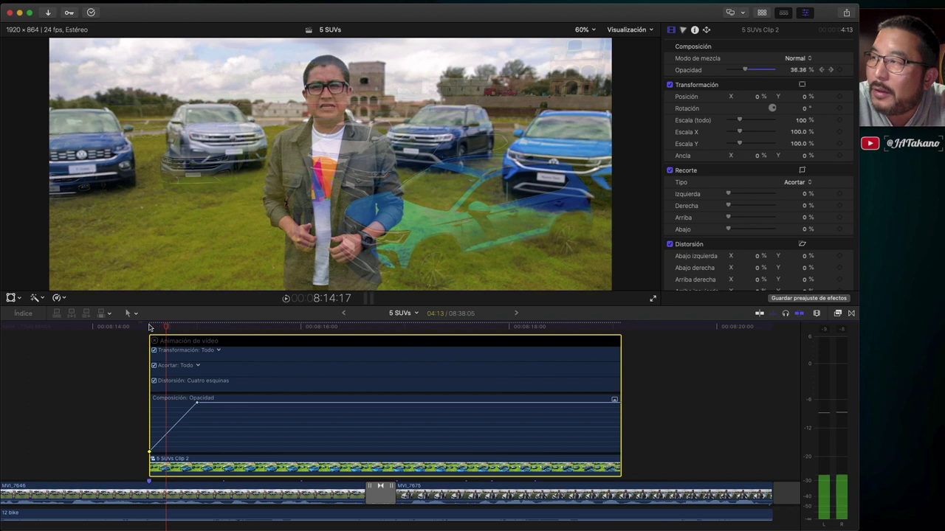
pyautogui.press('Right')
pyautogui.press('Right')
pyautogui.press('Right')
pyautogui.press('Right')
pyautogui.press('Right')
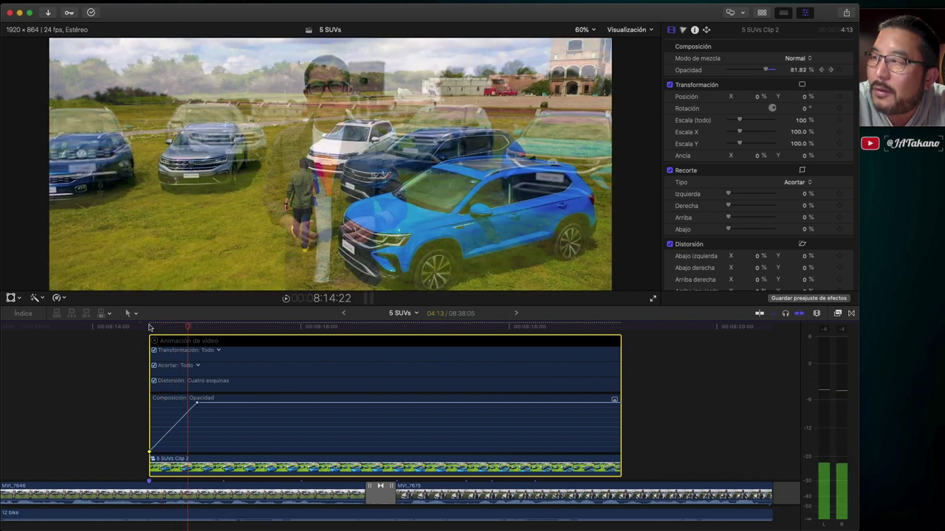
pyautogui.press('Right')
pyautogui.press('Right')
pyautogui.press('Right')
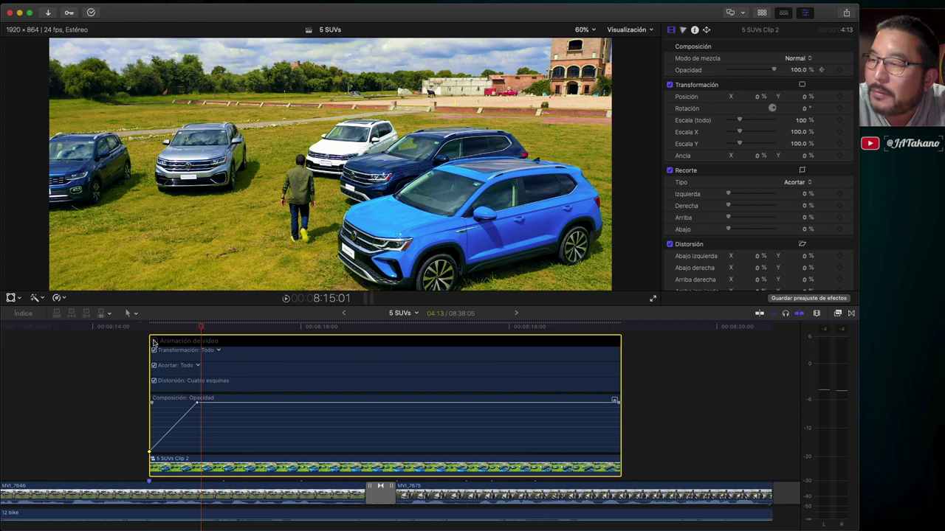
pyautogui.click(154, 342)
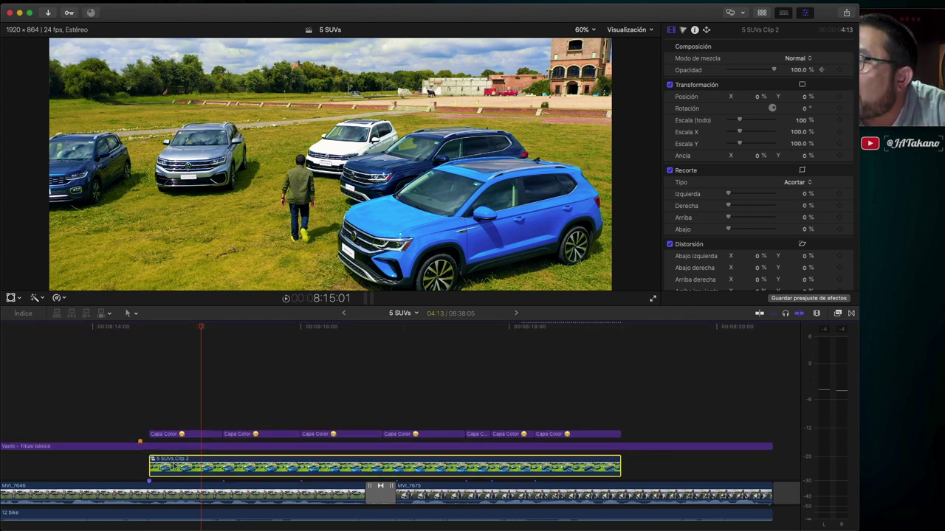
# Replay the fade-in from the compound clip's start several times, checking 8:15:10 along the way
pyautogui.click(147, 327)
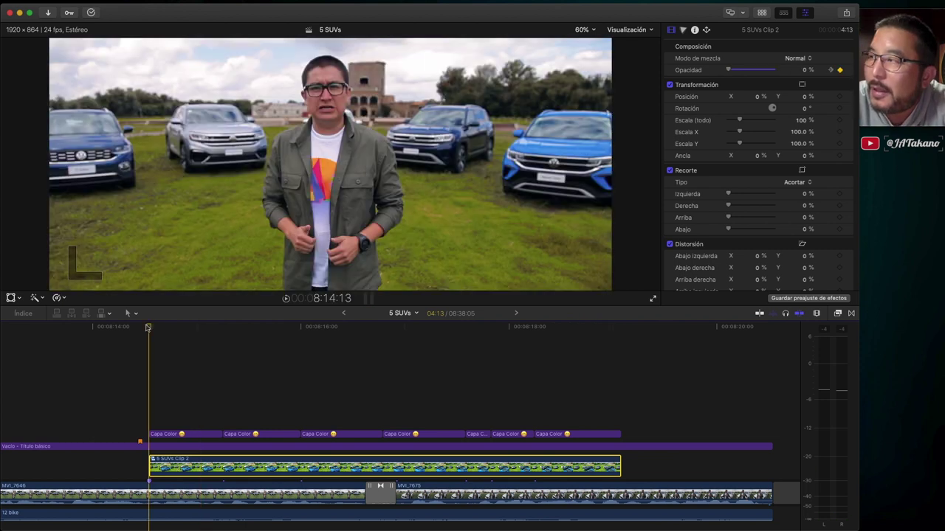
pyautogui.press('space')
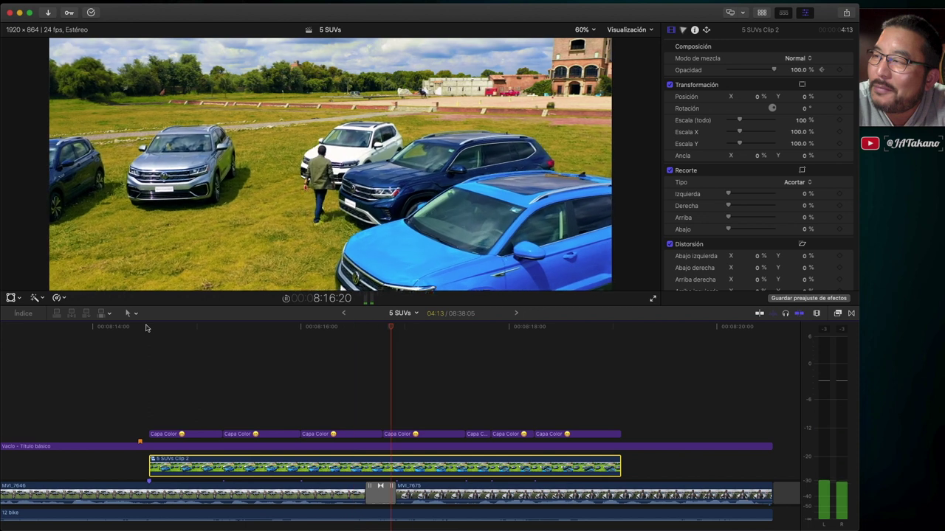
pyautogui.press('space')
pyautogui.click(240, 327)
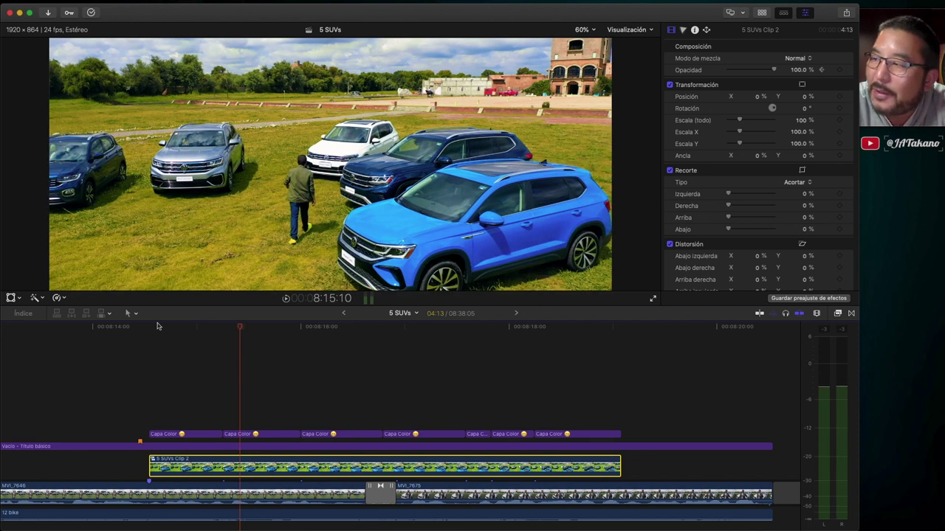
pyautogui.click(153, 327)
pyautogui.press('space')
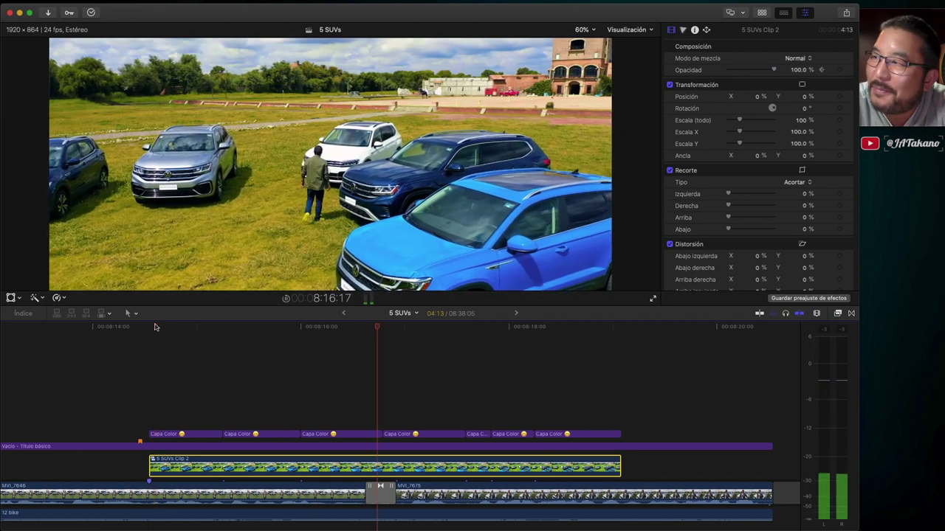
pyautogui.click(155, 327)
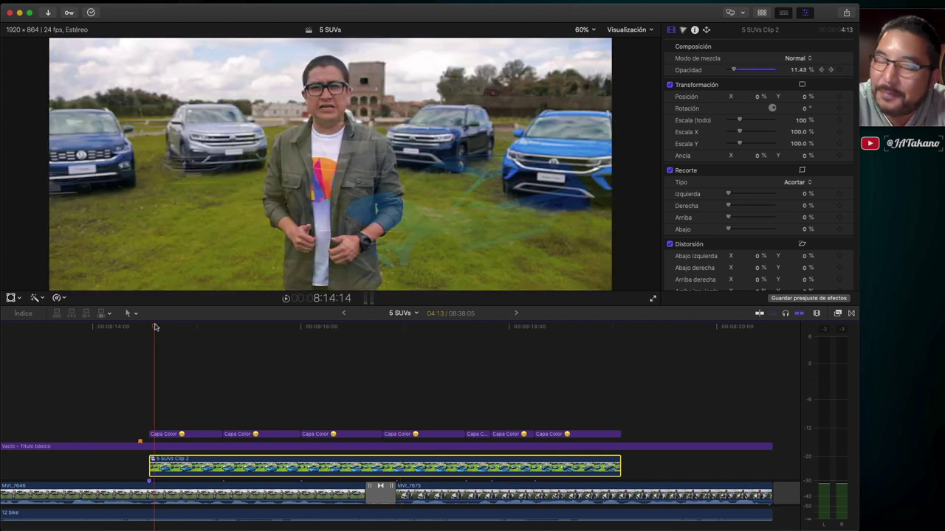
pyautogui.press('space')
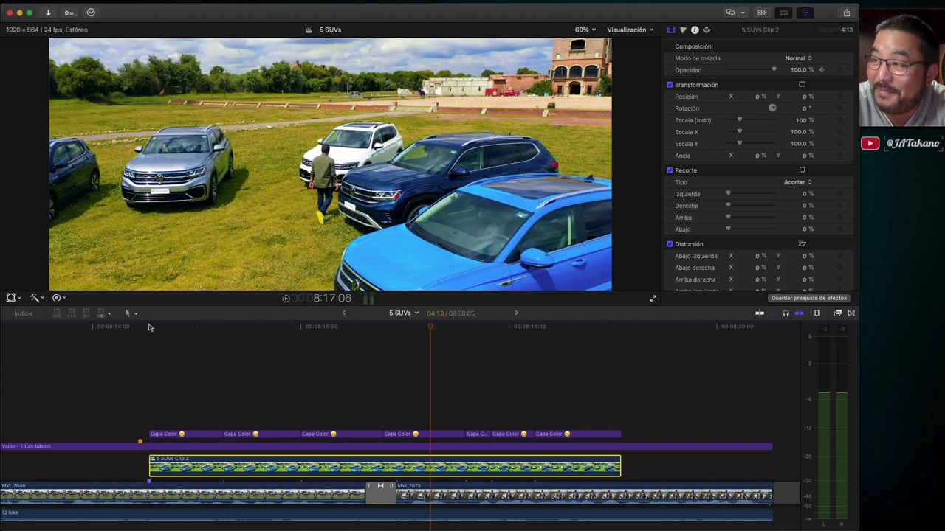
pyautogui.click(149, 327)
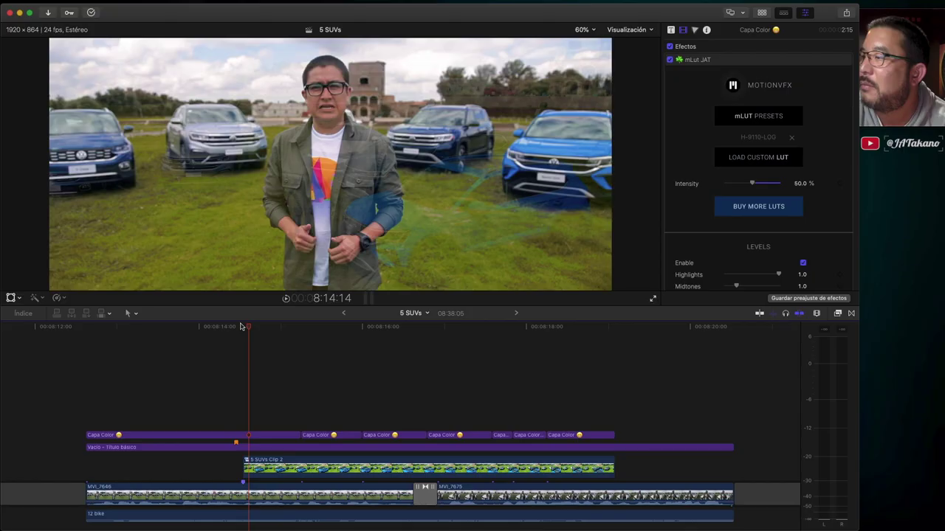
# Play the transition into the drone shot backward and forward with J and L
pyautogui.moveTo(240, 326); pyautogui.dragTo(234, 326)
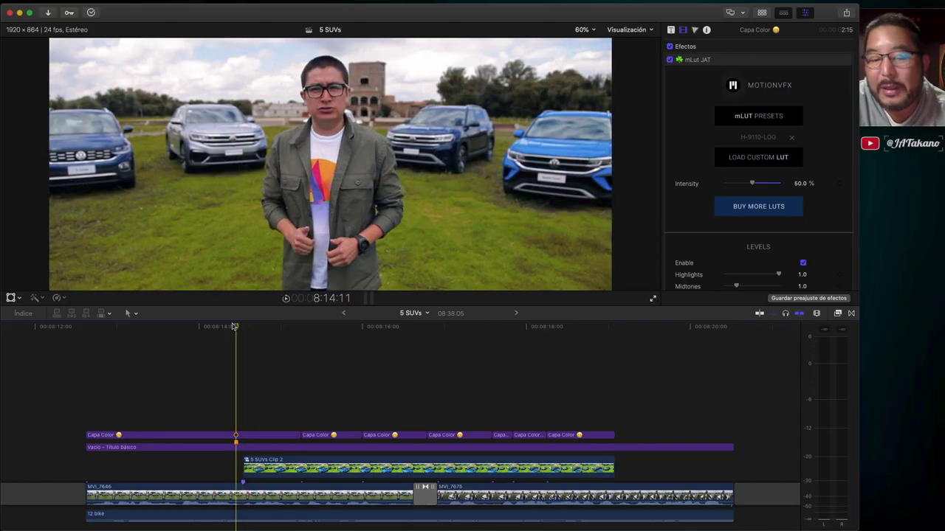
pyautogui.press('space')
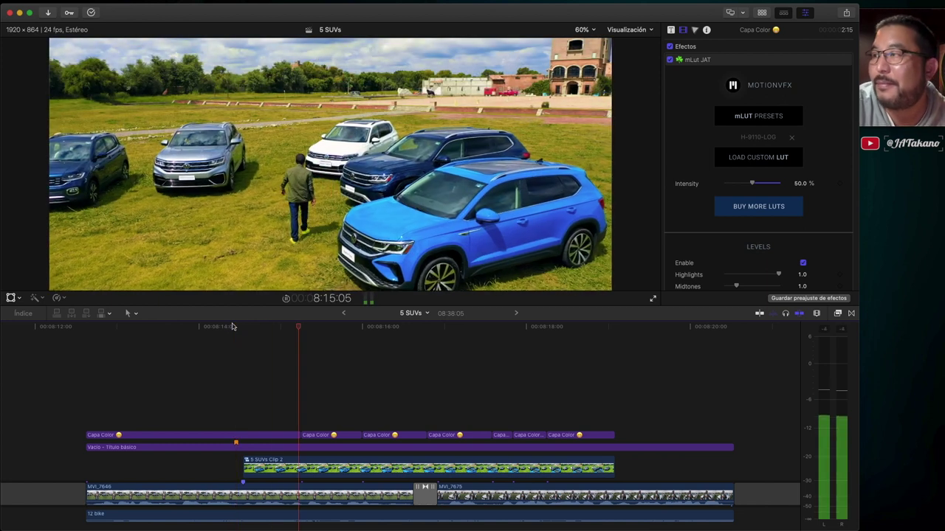
pyautogui.press('j')
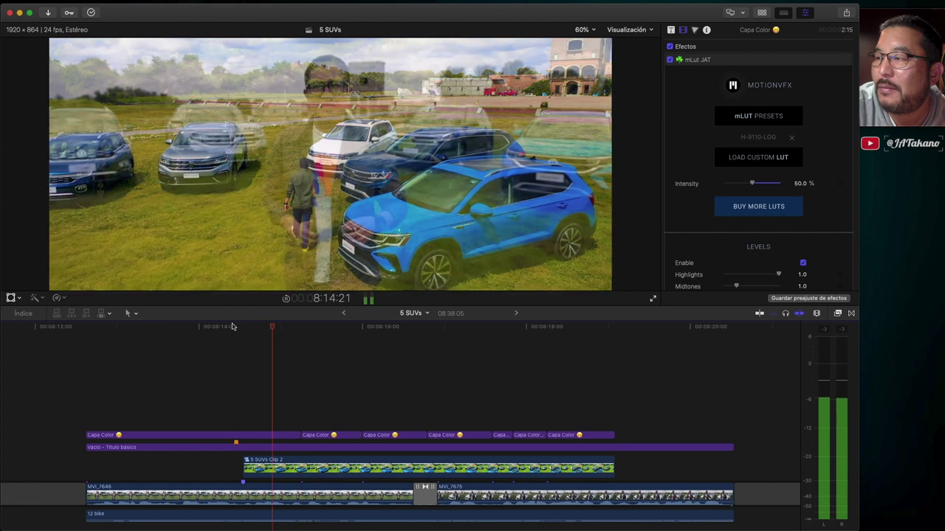
pyautogui.press('l')
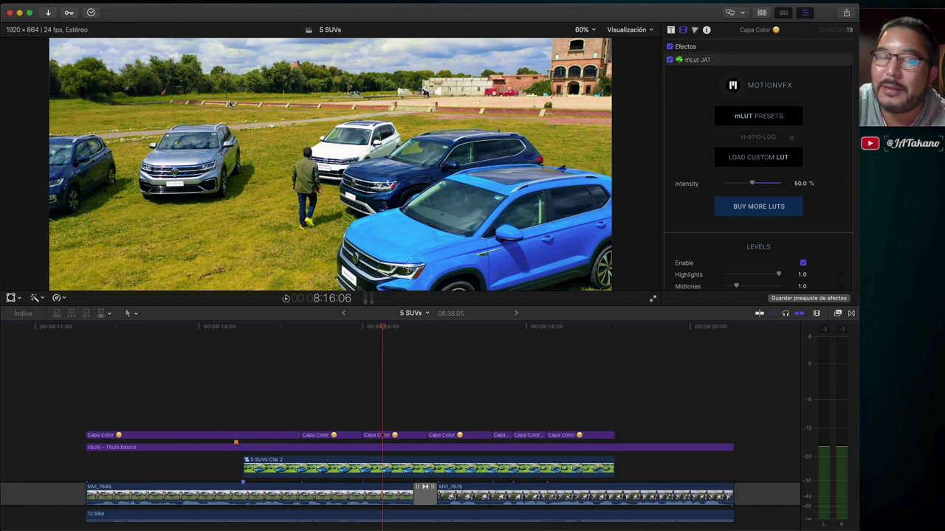
# Select 5 SUVs Clip 2 to show its Video inspector and replay its fade-in
pyautogui.click(314, 469)
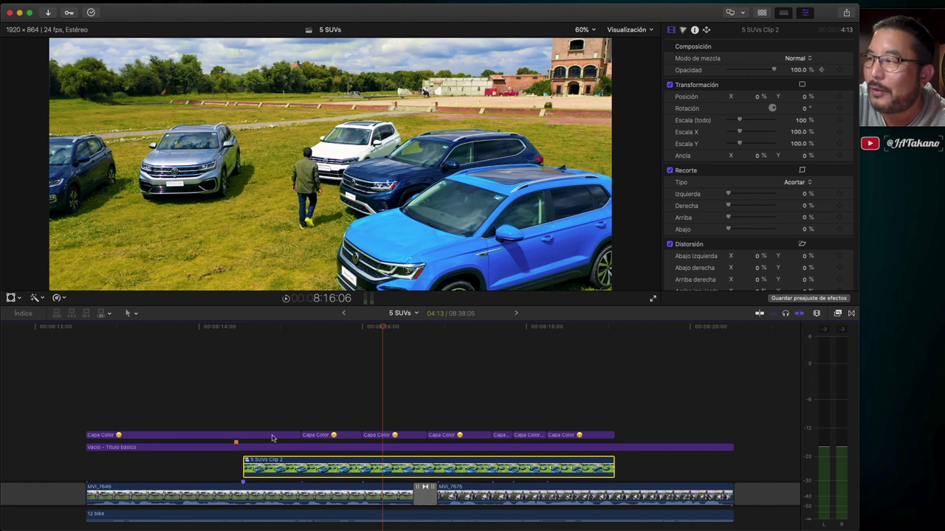
pyautogui.click(164, 327)
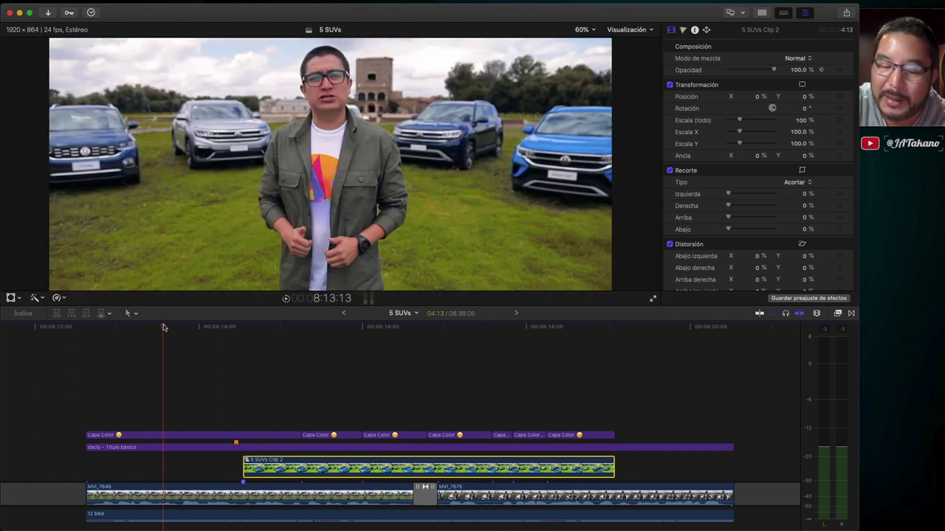
pyautogui.press('l')
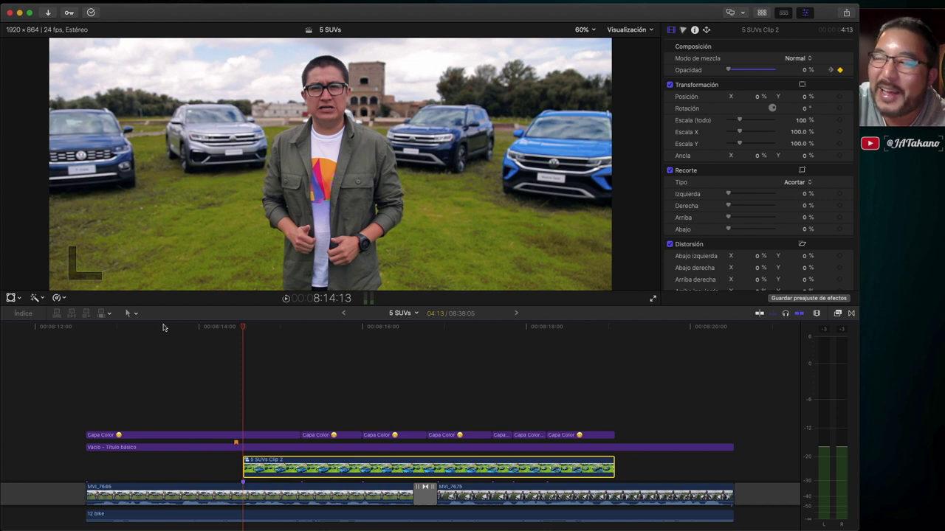
pyautogui.click(180, 327)
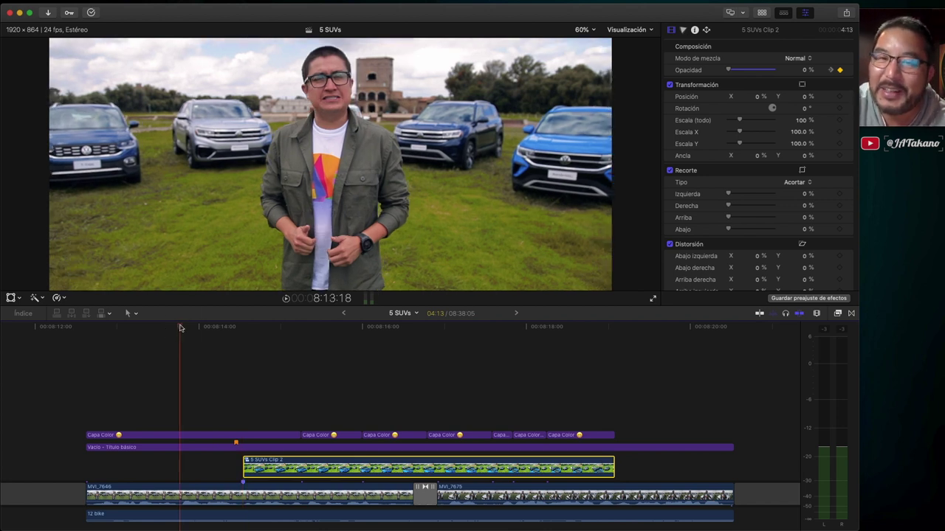
pyautogui.press('space')
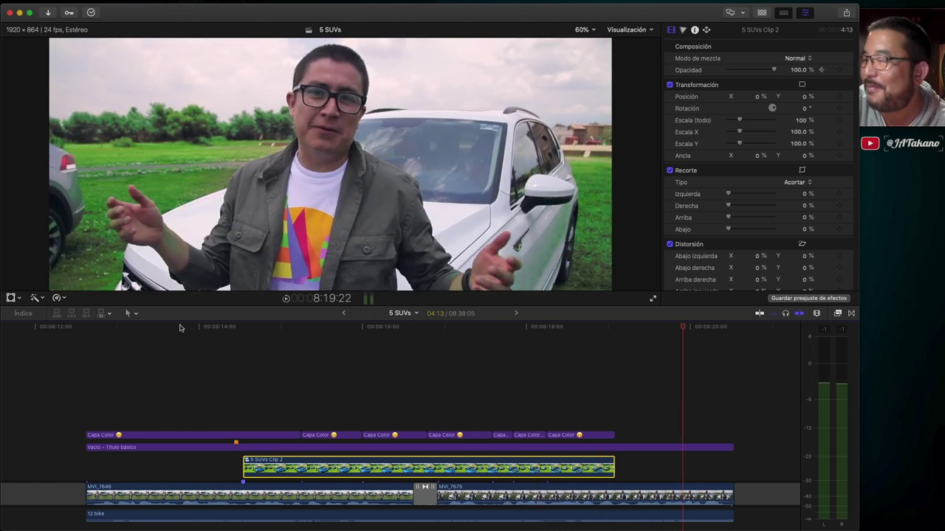
# Scroll left to the car-interior clips and scrub through the dashboard shot
pyautogui.hscroll(-10, 231, 389)
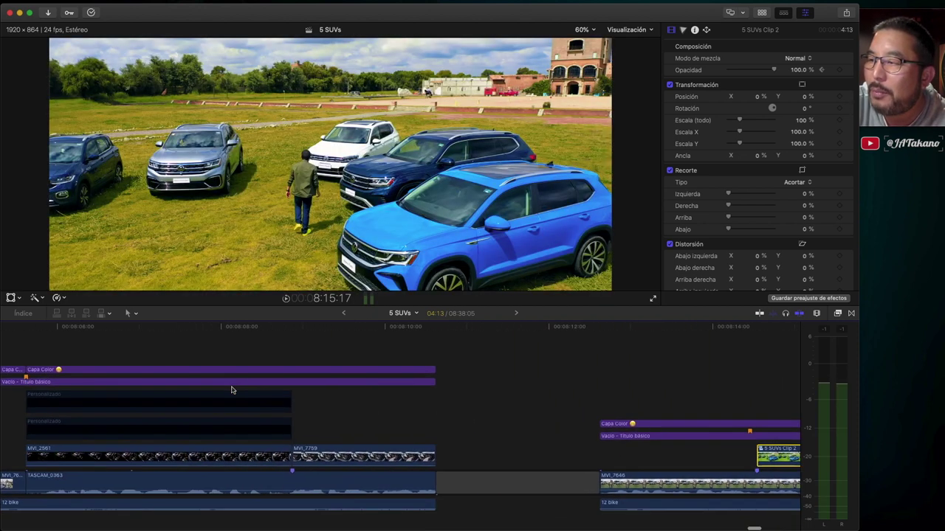
pyautogui.hscroll(-5, 231, 390)
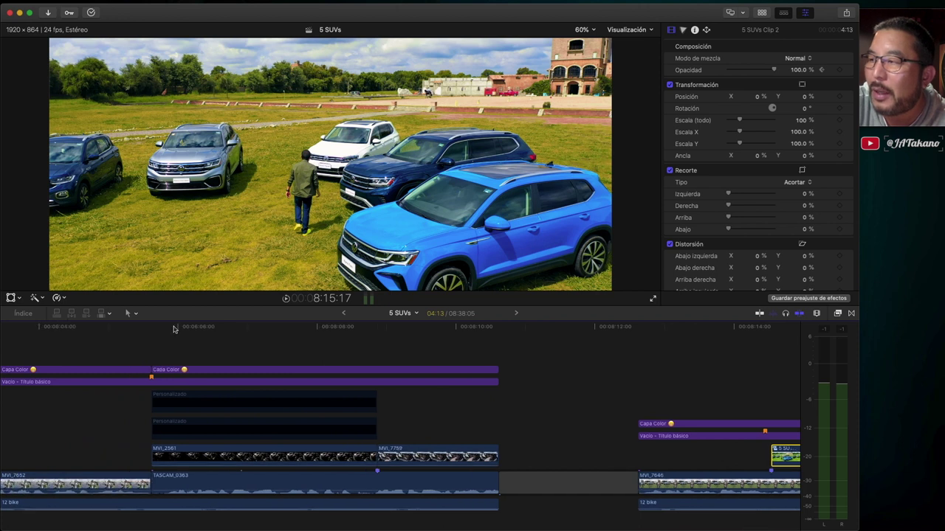
pyautogui.click(163, 327)
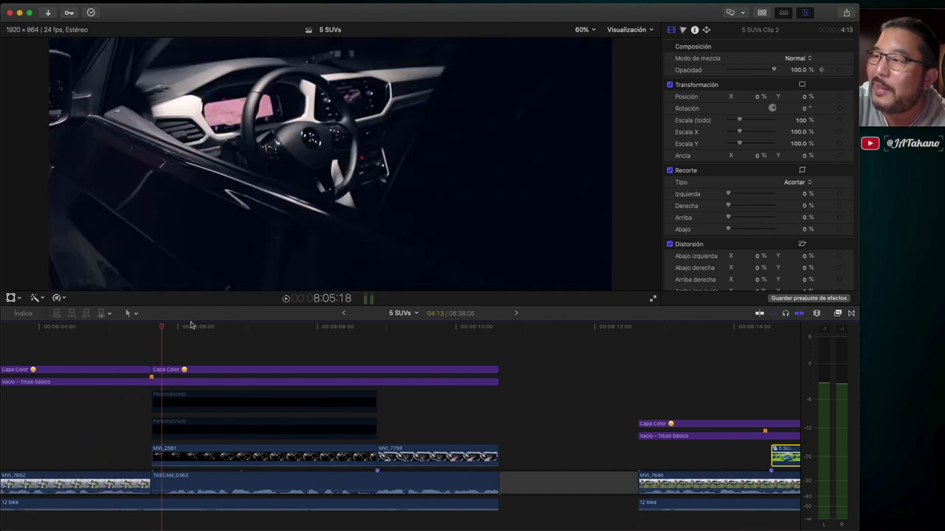
pyautogui.click(196, 327)
pyautogui.click(248, 327)
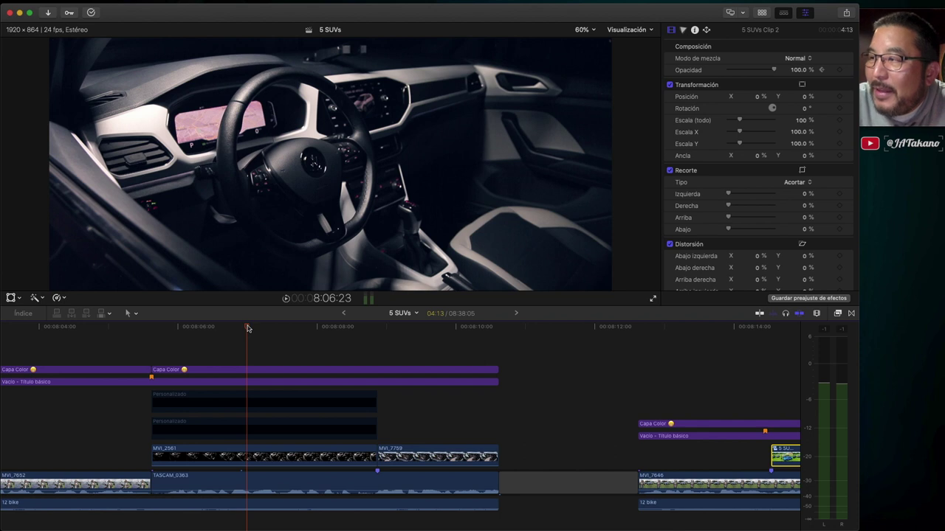
pyautogui.click(144, 327)
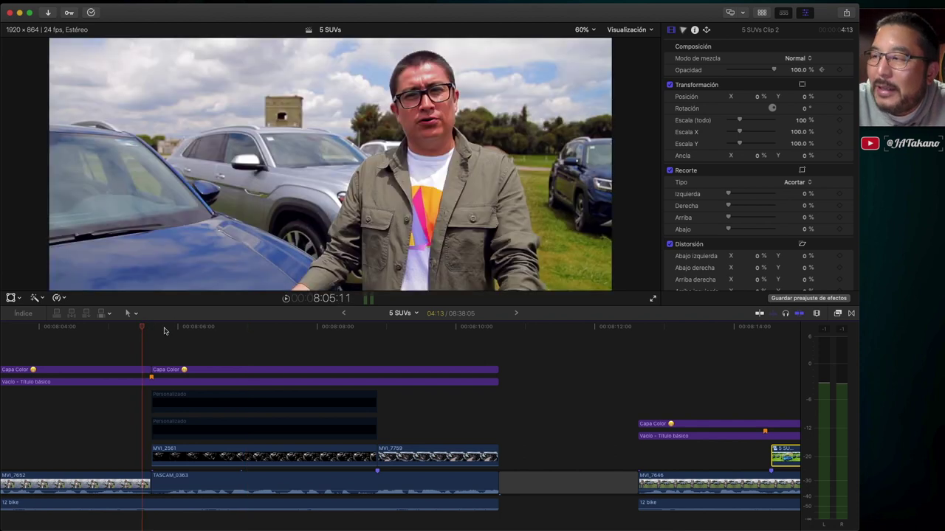
pyautogui.click(169, 329)
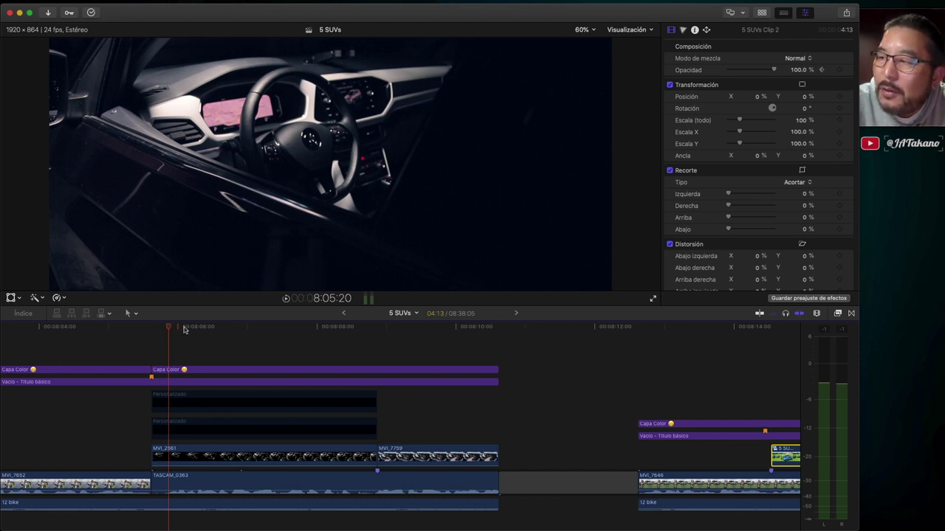
# Scrub the dashboard and touchscreen shots, then park at 8:06:03 to show Capa Color's mLUT JAT grade
pyautogui.click(185, 330)
pyautogui.click(235, 331)
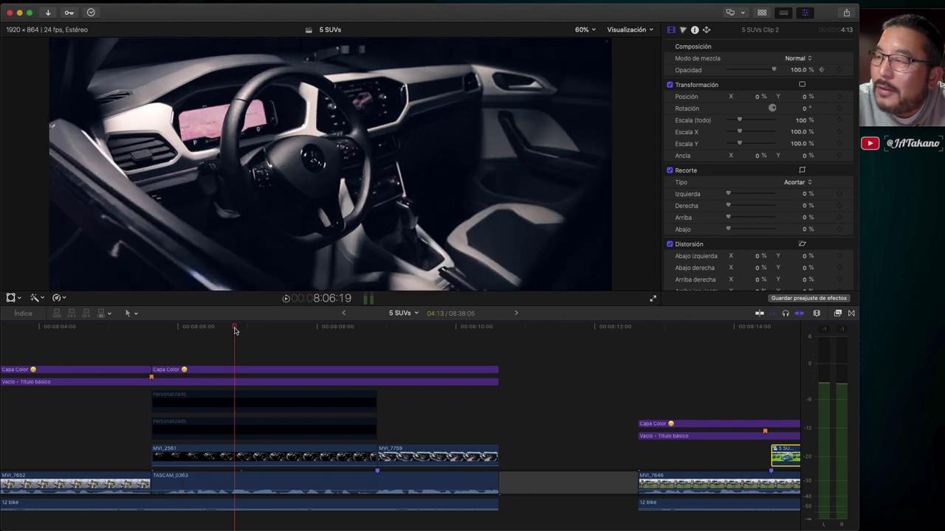
pyautogui.click(263, 329)
pyautogui.click(302, 327)
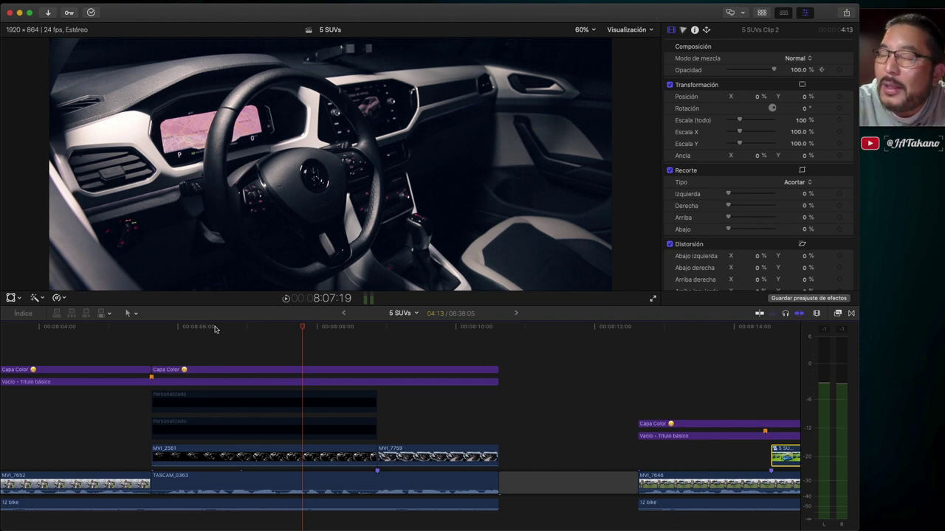
pyautogui.click(153, 328)
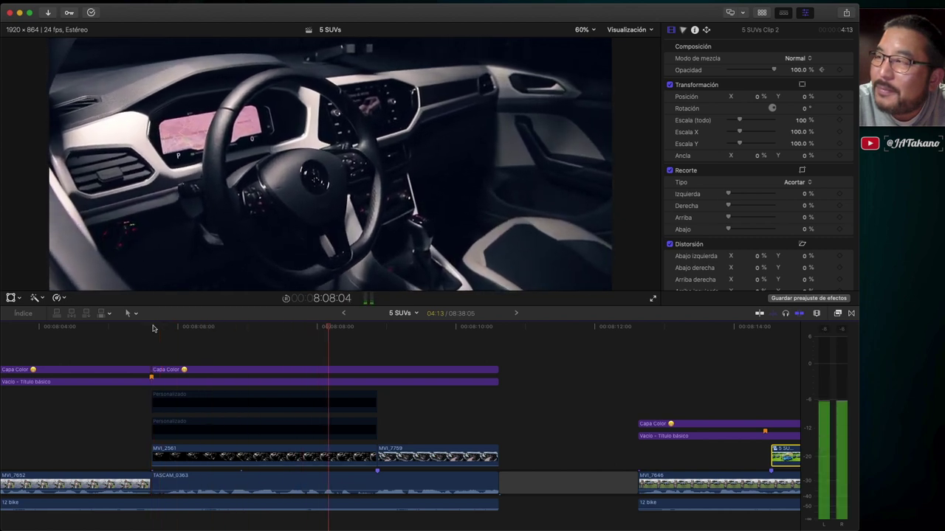
pyautogui.click(187, 329)
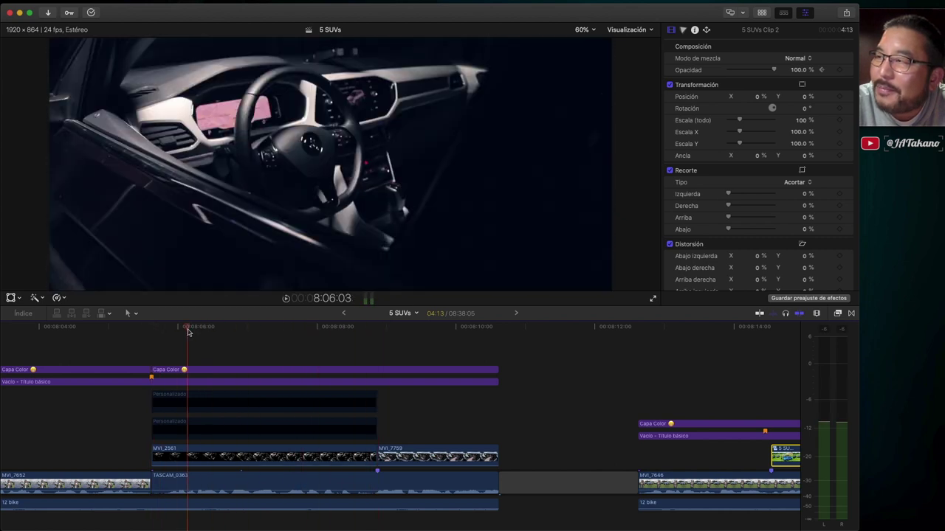
pyautogui.click(384, 326)
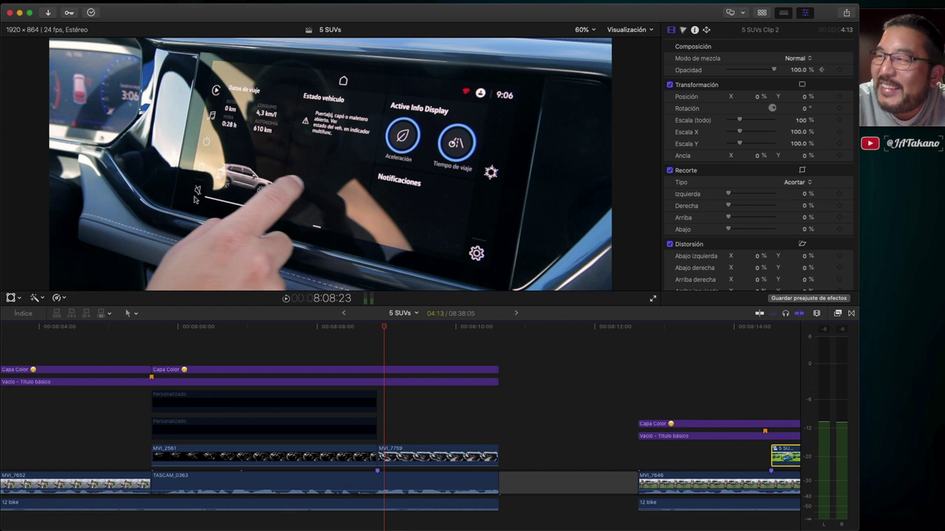
pyautogui.click(270, 328)
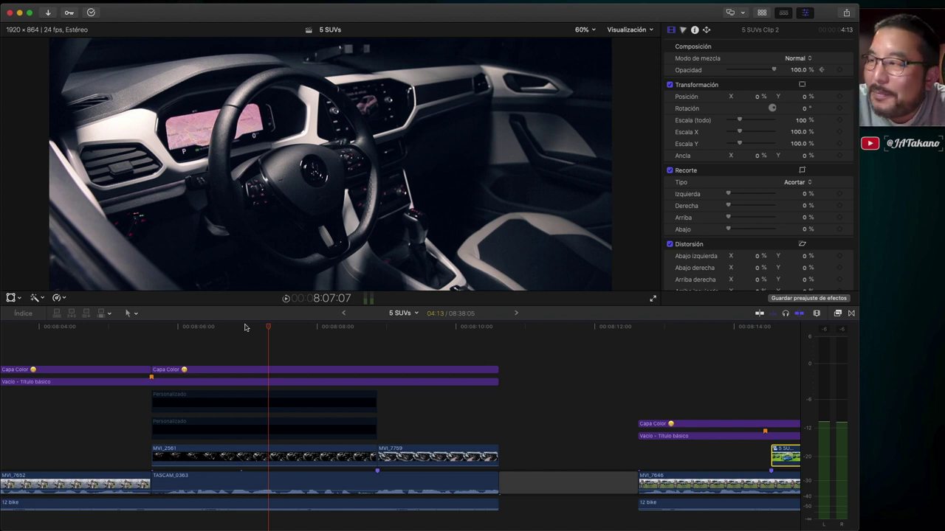
pyautogui.click(143, 403)
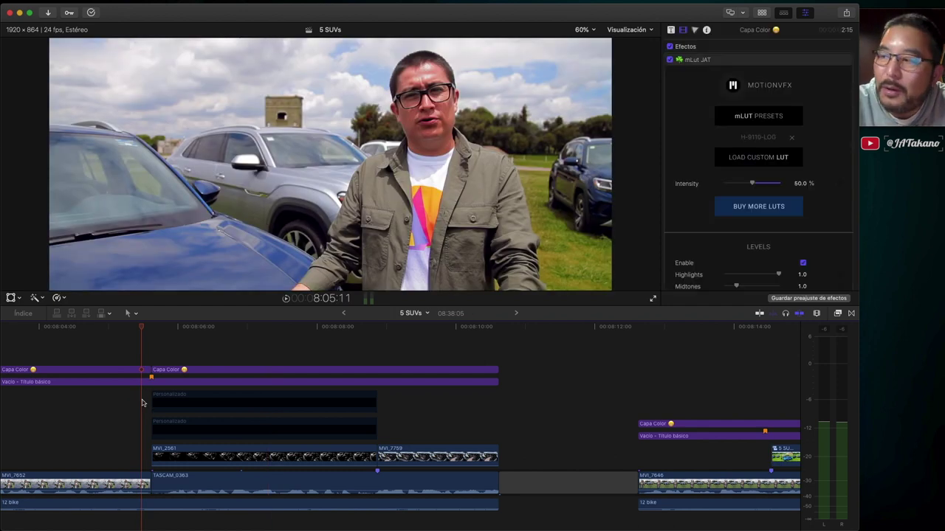
pyautogui.click(190, 389)
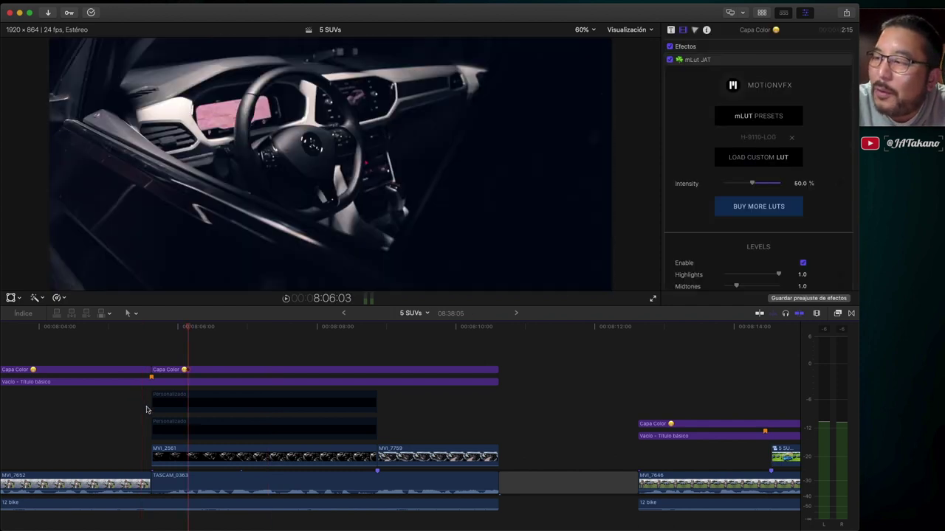
# Select both Personalizado mask clips and magnify the viewer to 300% on the instrument displays
pyautogui.moveTo(147, 407); pyautogui.dragTo(169, 422)
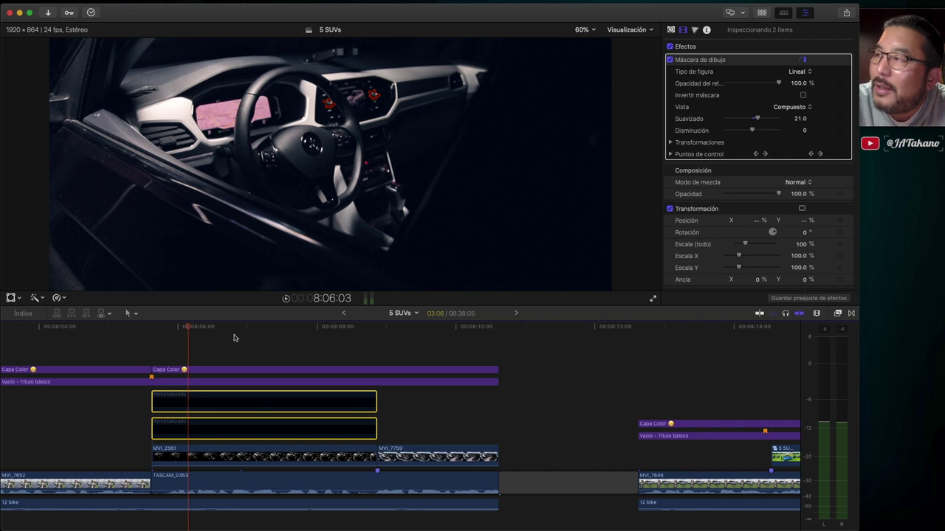
pyautogui.click(582, 29)
pyautogui.click(590, 117)
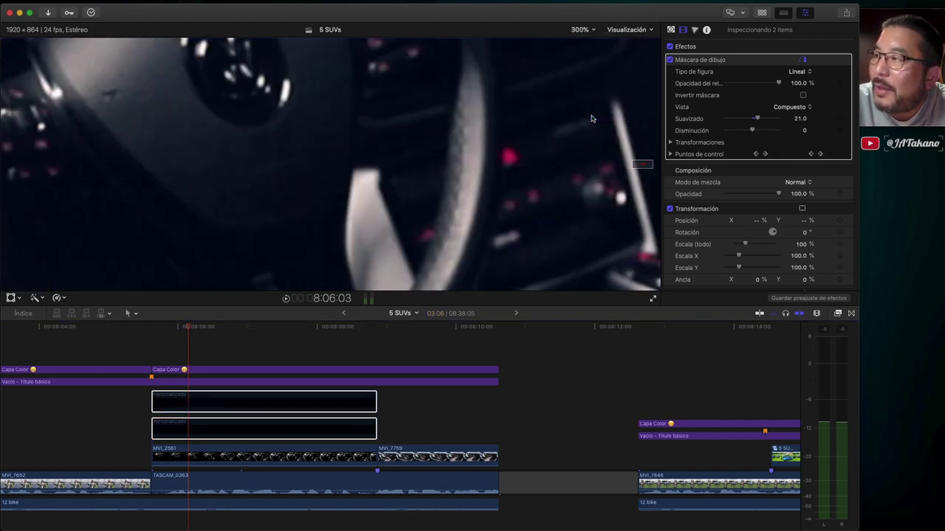
pyautogui.moveTo(642, 163); pyautogui.dragTo(643, 161)
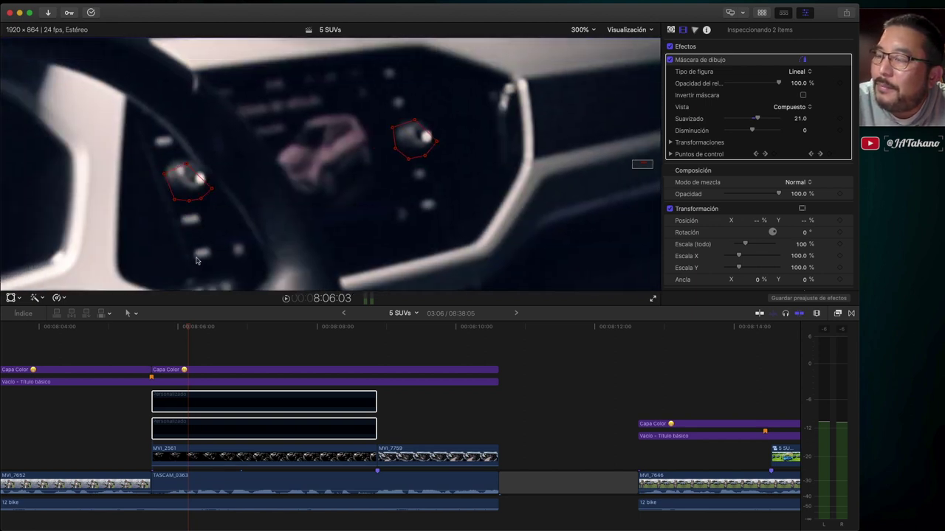
pyautogui.click(189, 413)
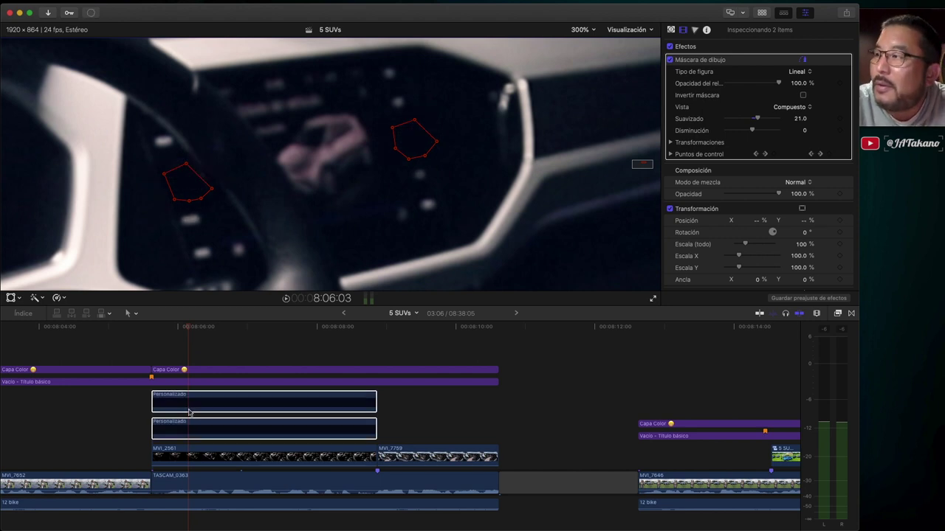
# Play forward and backward from 8:05:15 to confirm the masks follow the dials
pyautogui.click(151, 327)
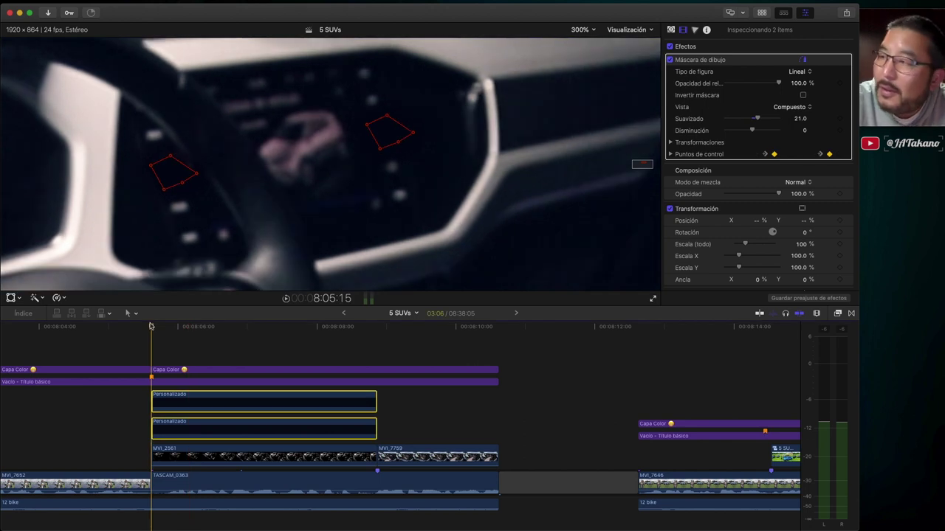
pyautogui.press('space')
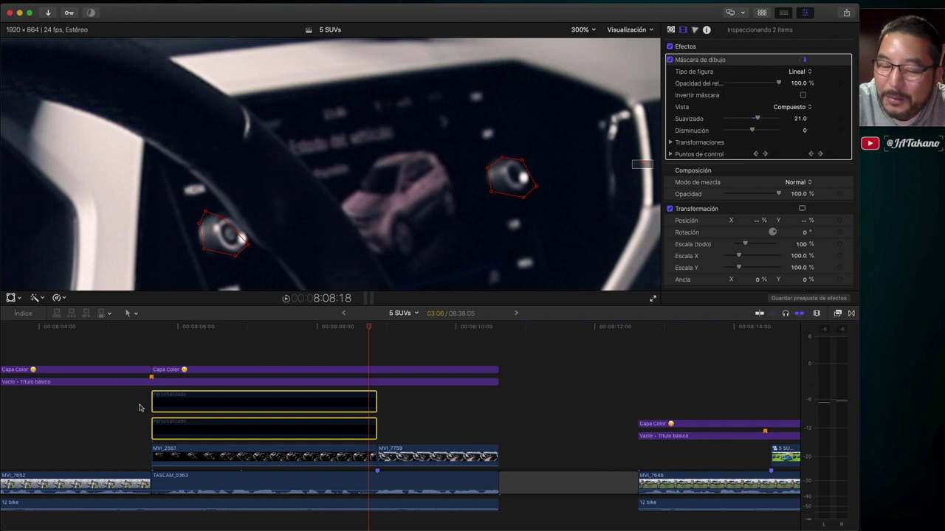
pyautogui.press('j')
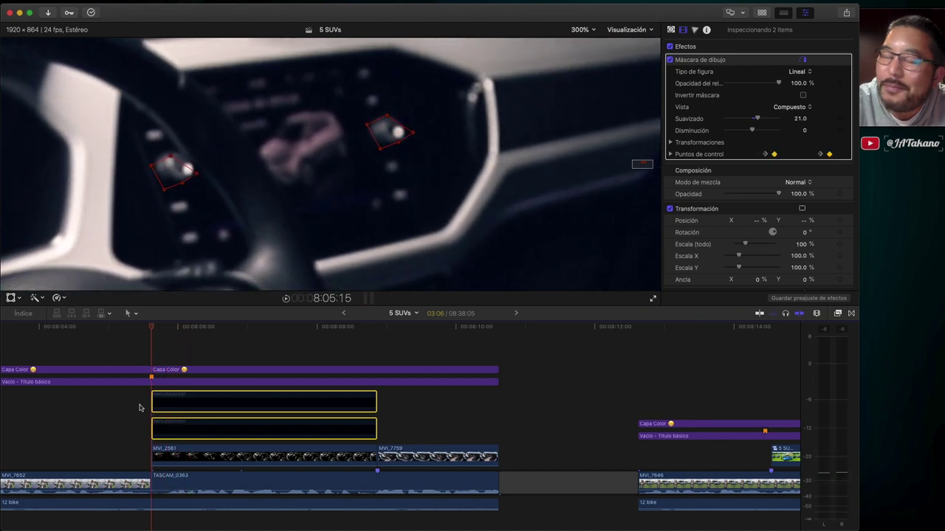
pyautogui.press('space')
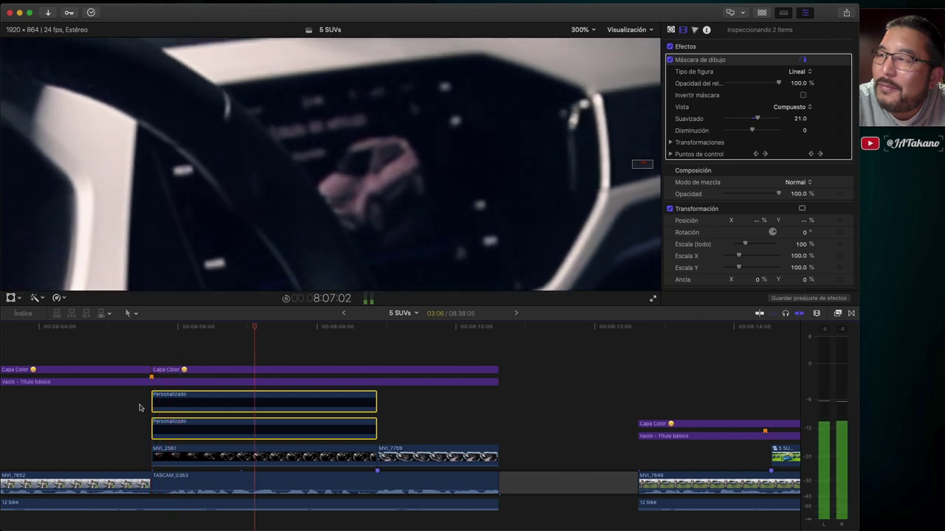
pyautogui.click(138, 328)
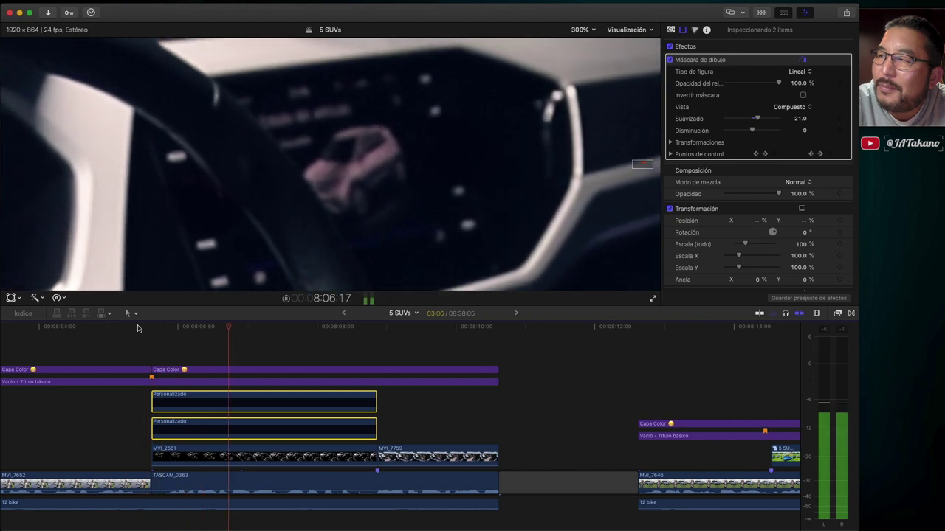
pyautogui.press('space')
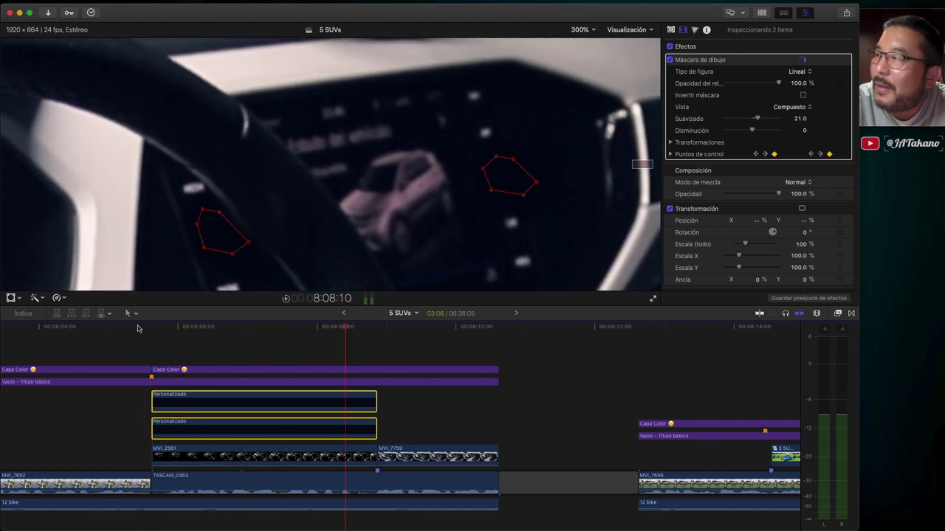
pyautogui.click(582, 34)
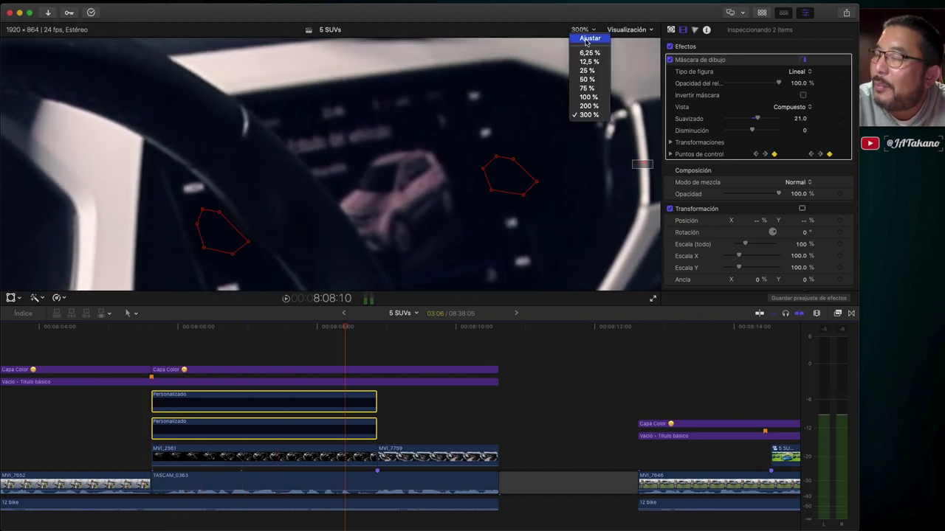
# Fit the viewer to the whole frame and play the interior section from 8:05:10, stopping at 8:06:08
pyautogui.click(588, 36)
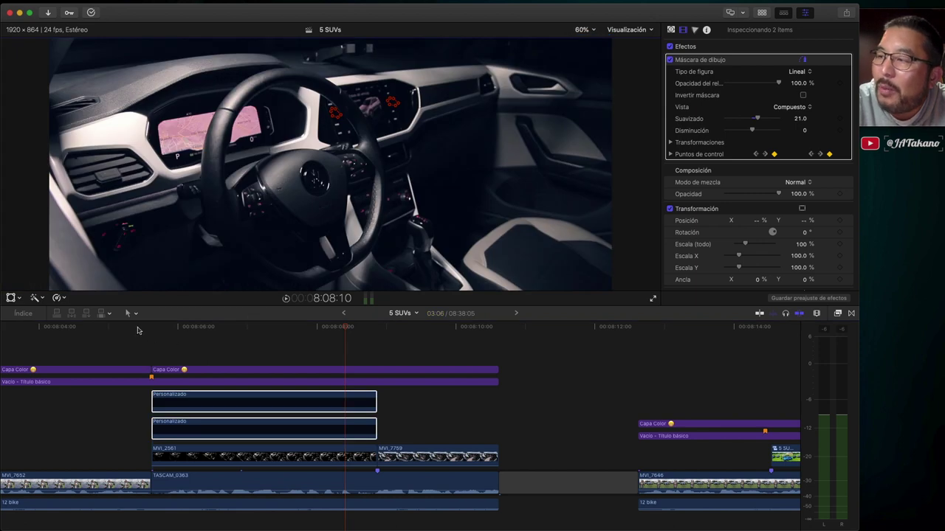
pyautogui.click(137, 330)
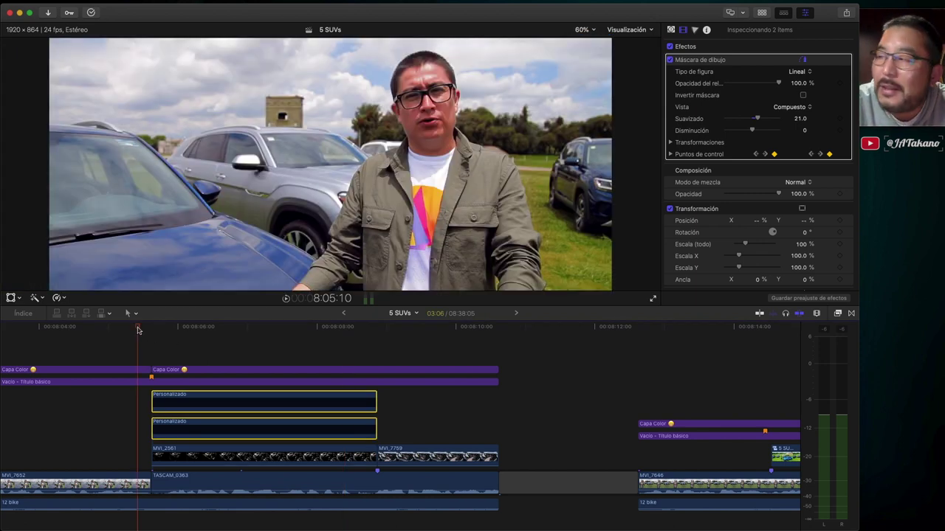
pyautogui.press('space')
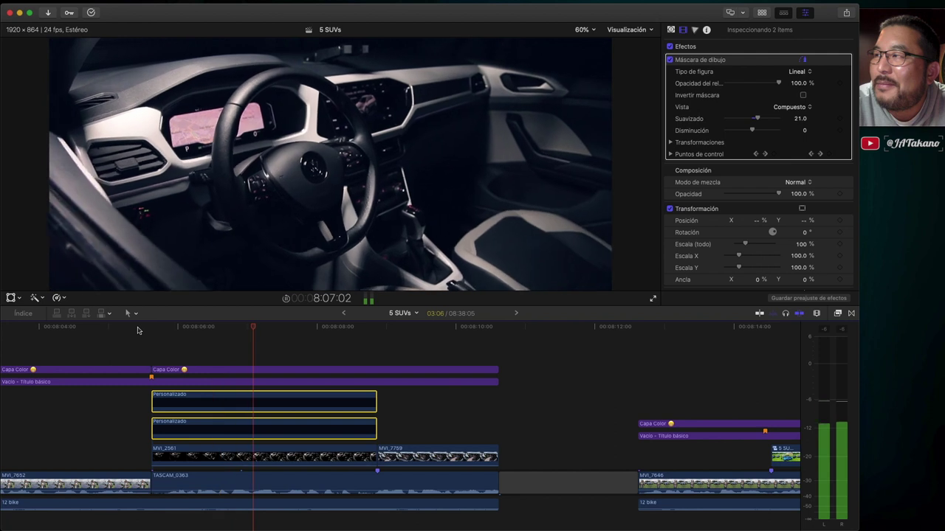
pyautogui.press('space')
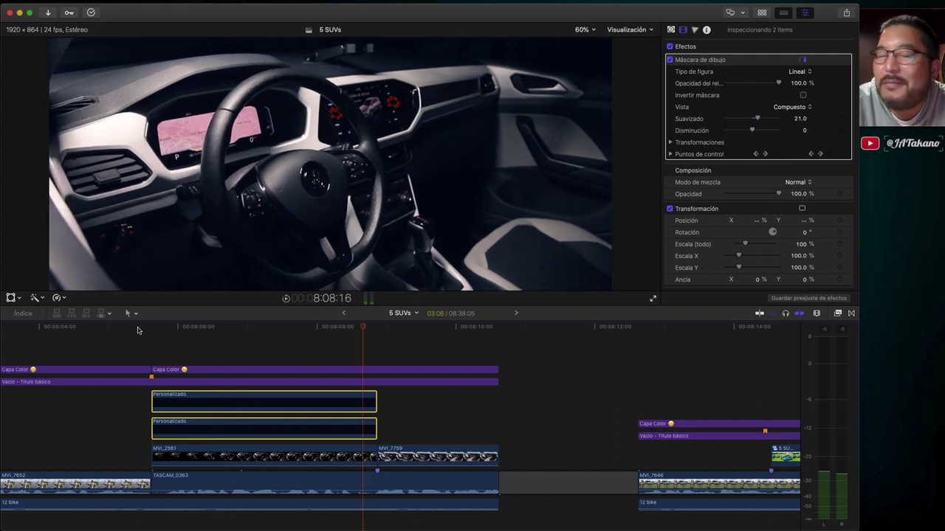
pyautogui.click(140, 330)
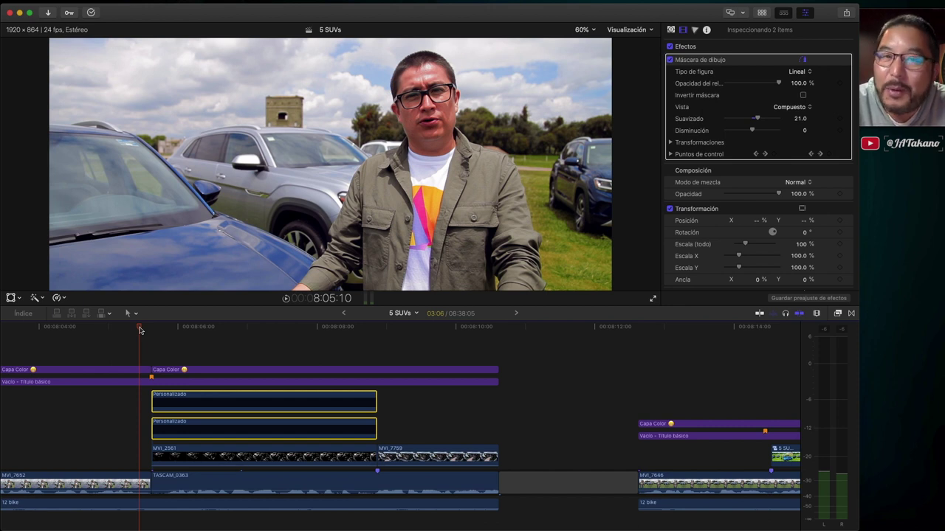
pyautogui.press('space')
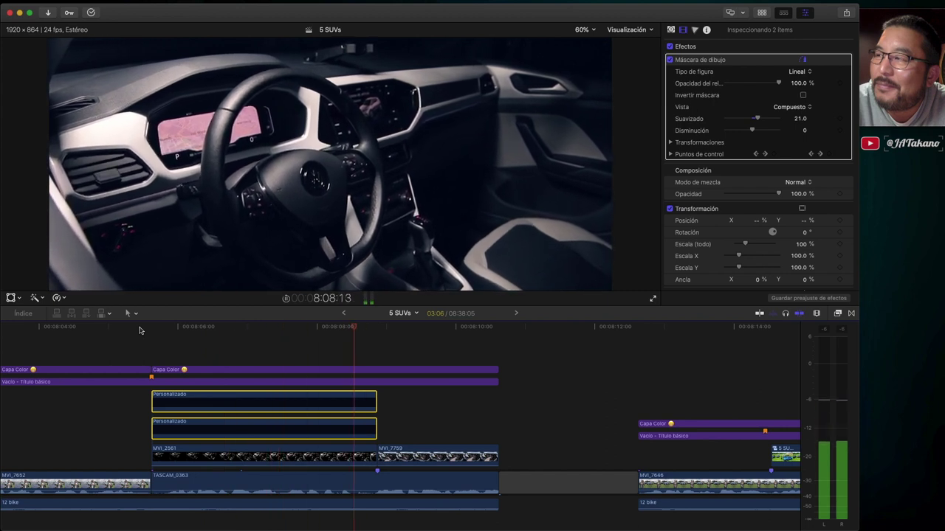
pyautogui.click(204, 332)
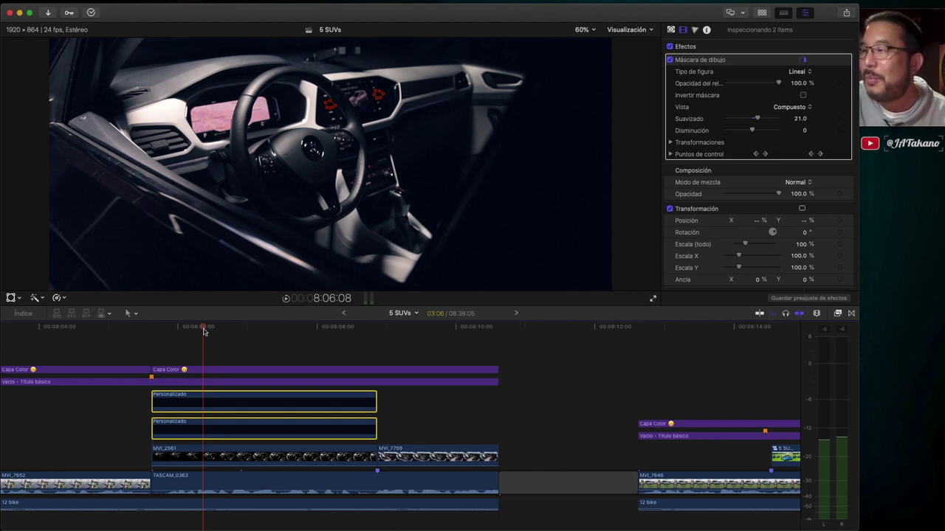
# Scroll the timeline right to the DJI_0836 drone shot and park the playhead at 8:24:22
pyautogui.hscroll(2, 231, 332)
pyautogui.hscroll(5, 231, 331)
pyautogui.hscroll(5, 230, 331)
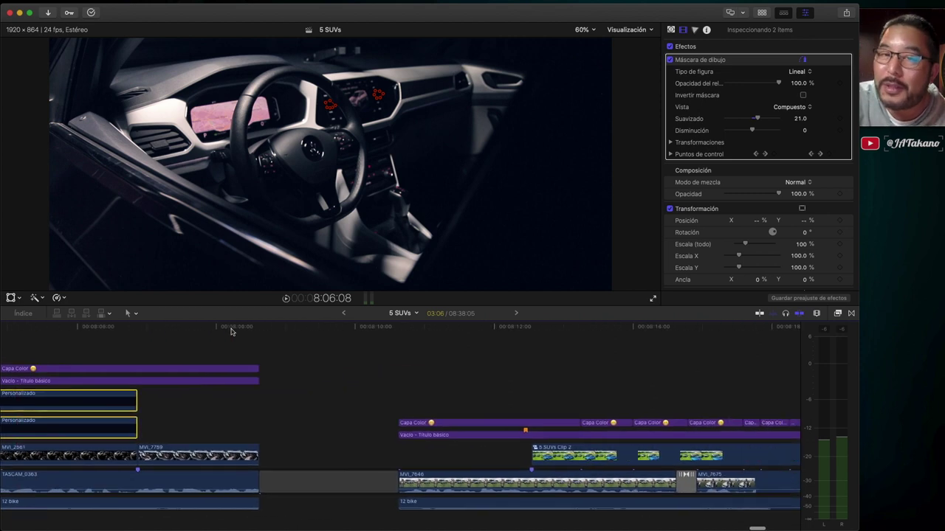
pyautogui.hscroll(5, 231, 332)
pyautogui.hscroll(5, 230, 332)
pyautogui.hscroll(5, 230, 331)
pyautogui.hscroll(5, 230, 331)
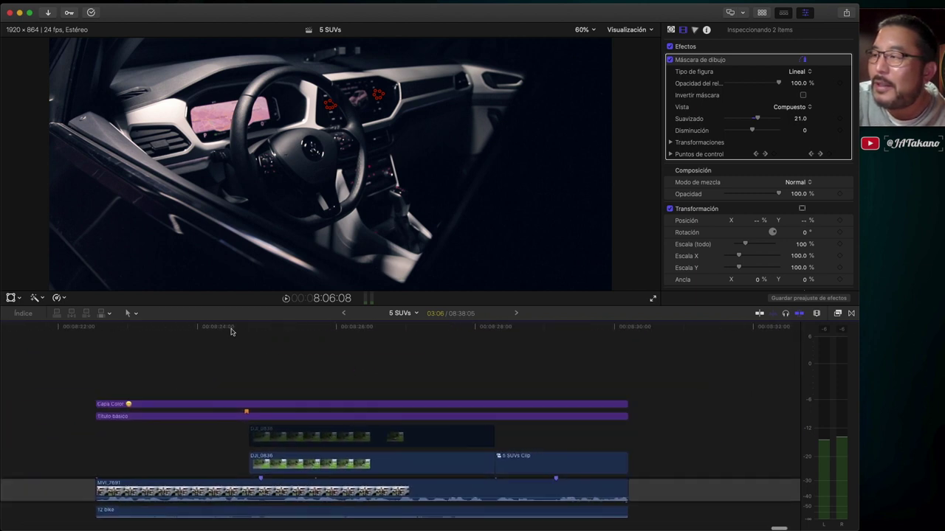
pyautogui.scroll(-1, 230, 331)
pyautogui.scroll(-2, 231, 332)
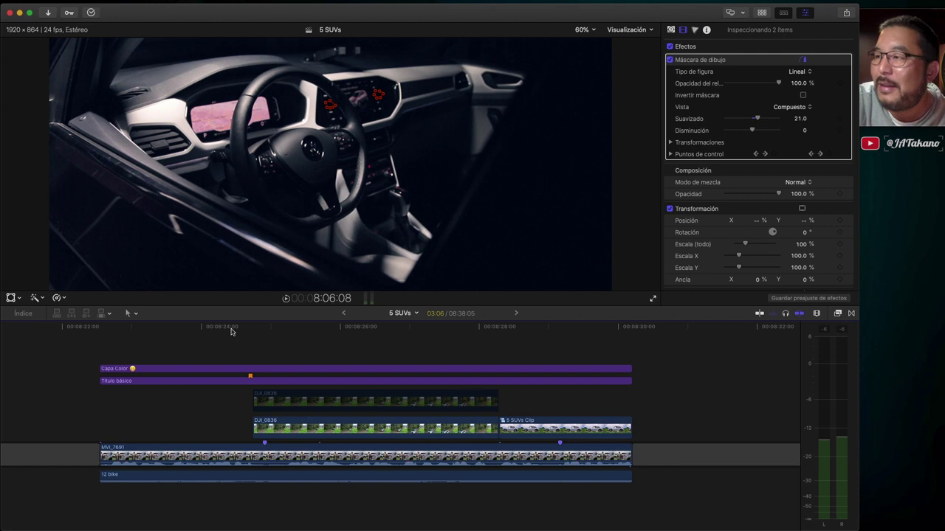
pyautogui.click(270, 327)
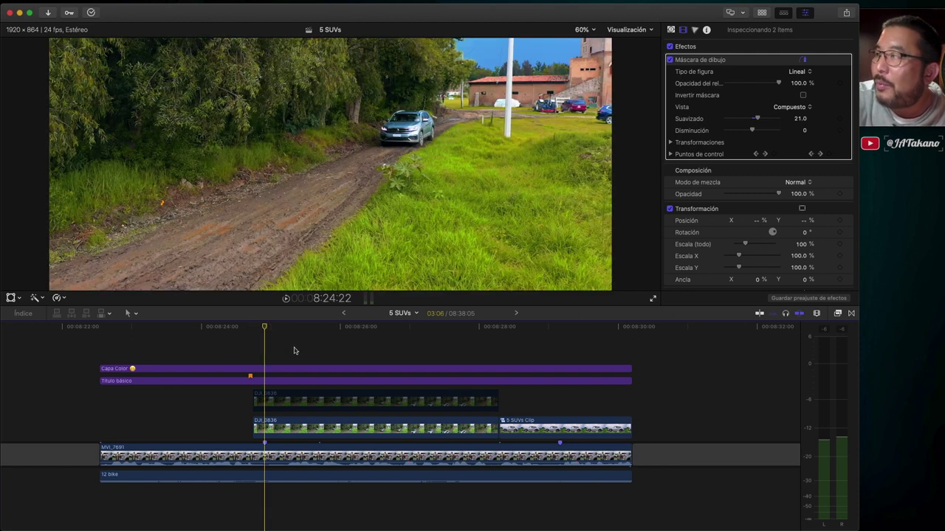
# Select the lower DJI_0836 clip to show its Color Wheels corrections and play the graded shot
pyautogui.click(288, 430)
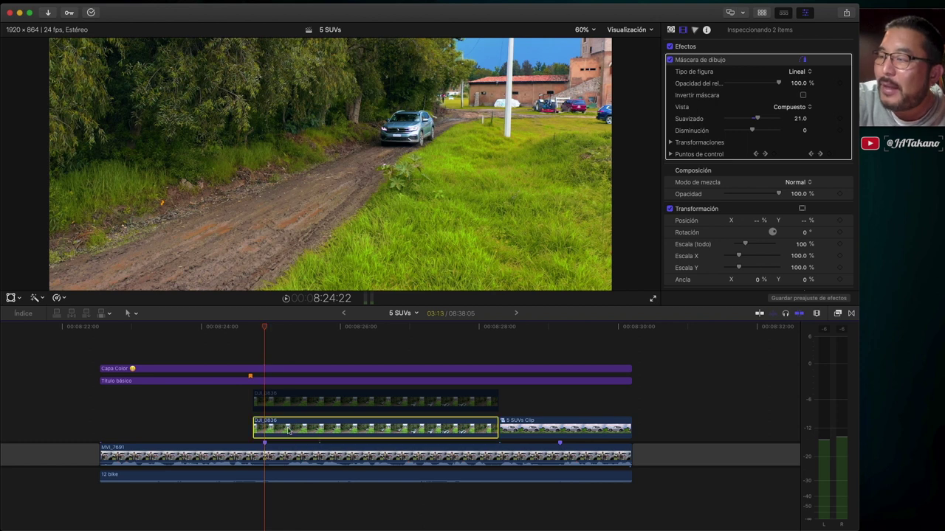
pyautogui.press('space')
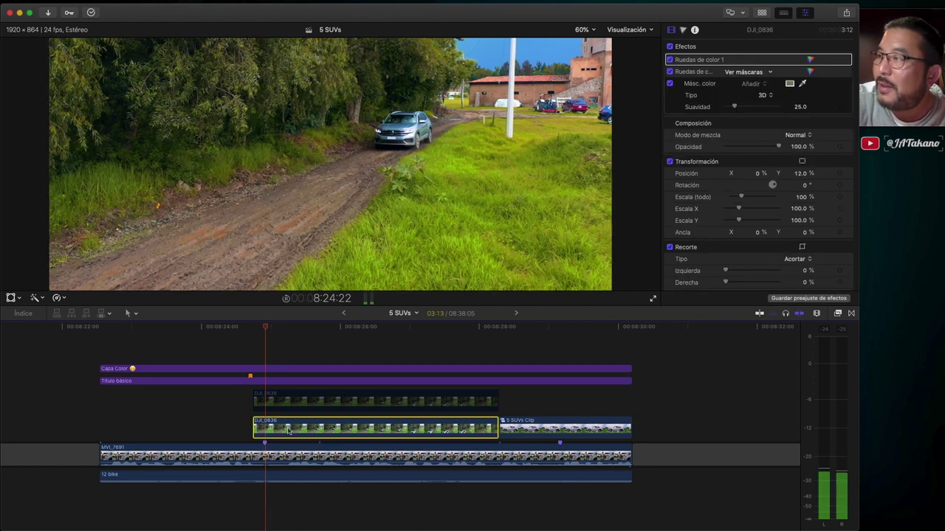
pyautogui.press('space')
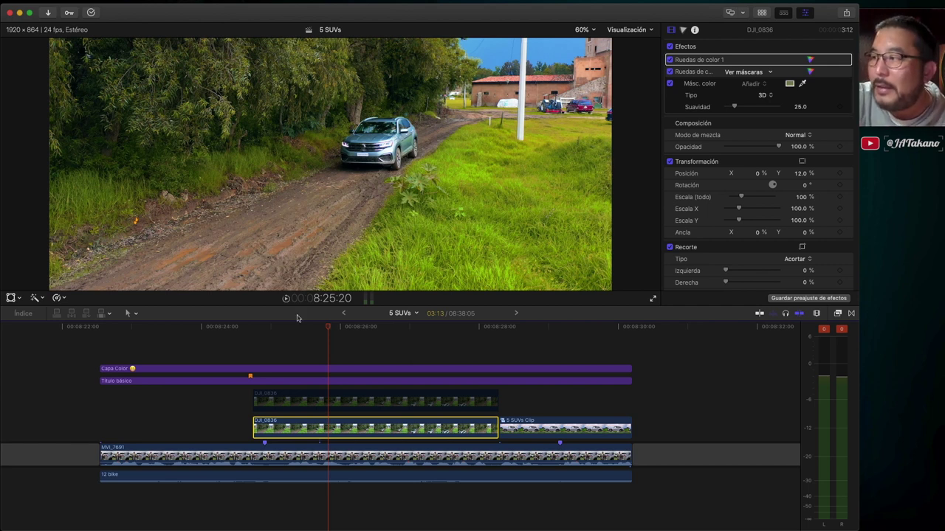
pyautogui.click(256, 329)
pyautogui.press('l')
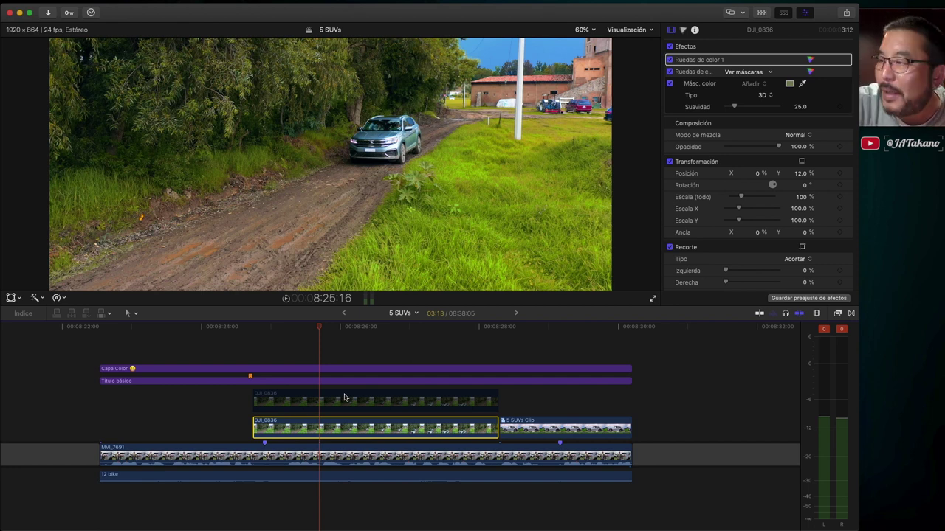
# Enable the upper duplicate DJI_0836 clip with V so its draw mask hides the red car, then replay
pyautogui.click(336, 402)
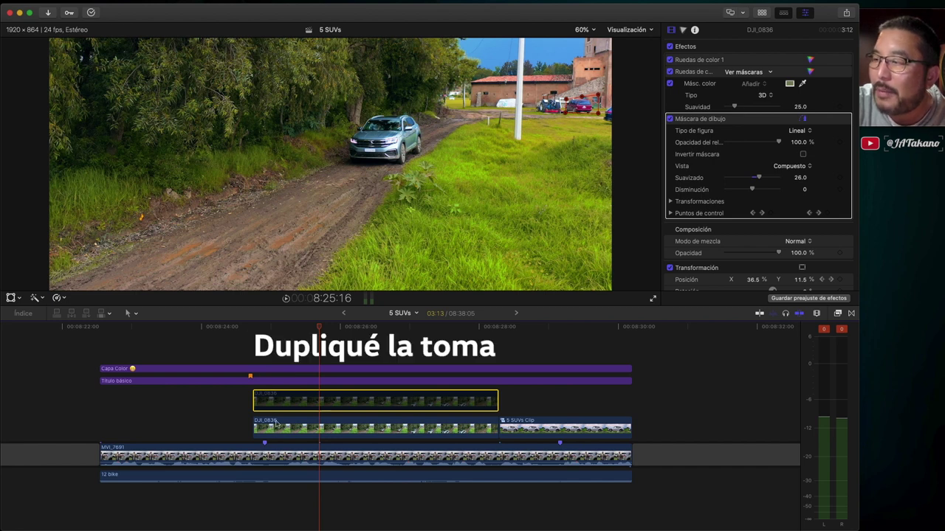
pyautogui.click(251, 327)
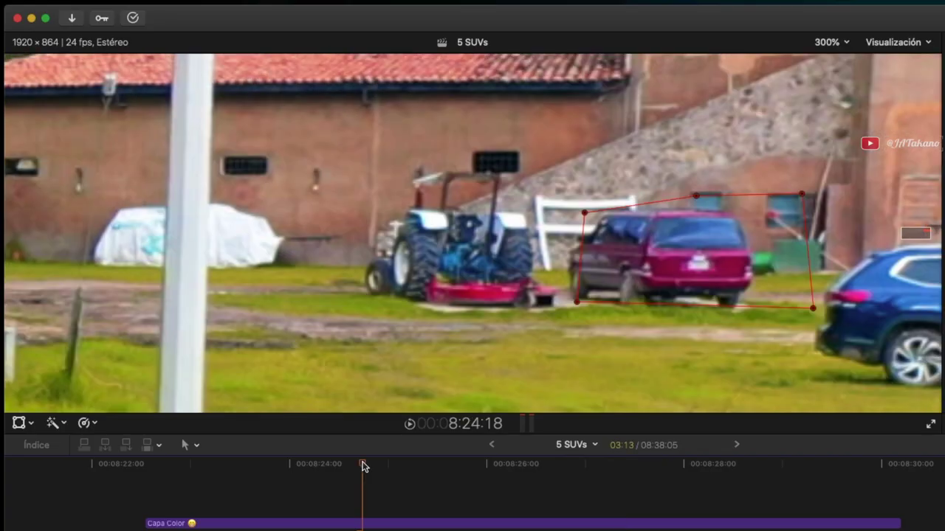
pyautogui.press('space')
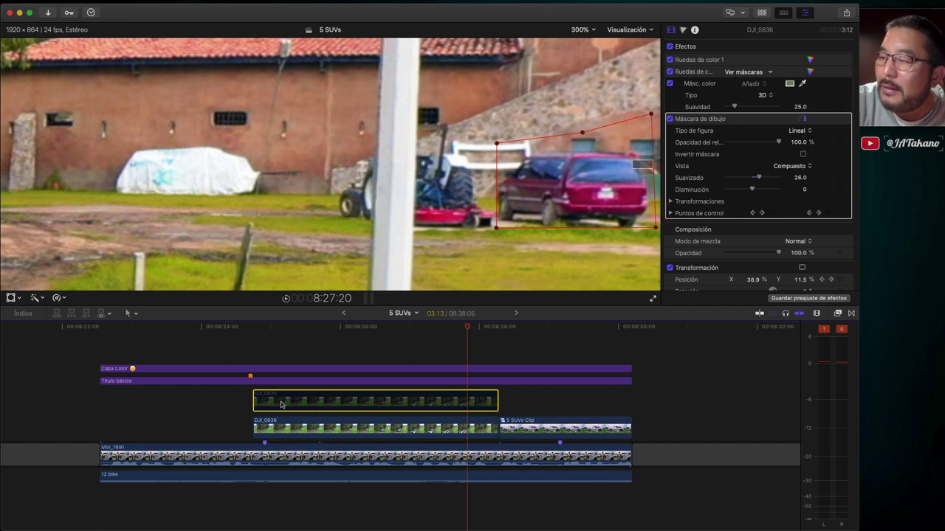
pyautogui.press('v')
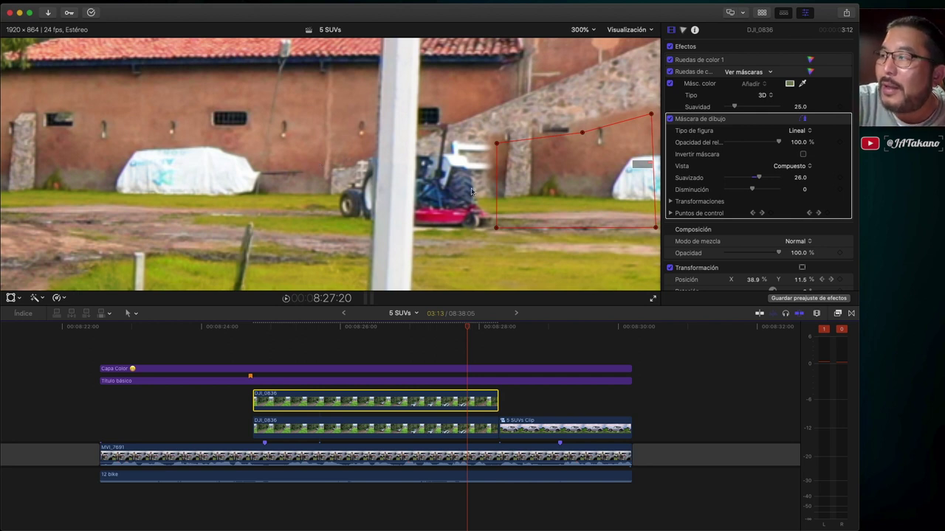
pyautogui.click(256, 325)
pyautogui.press('space')
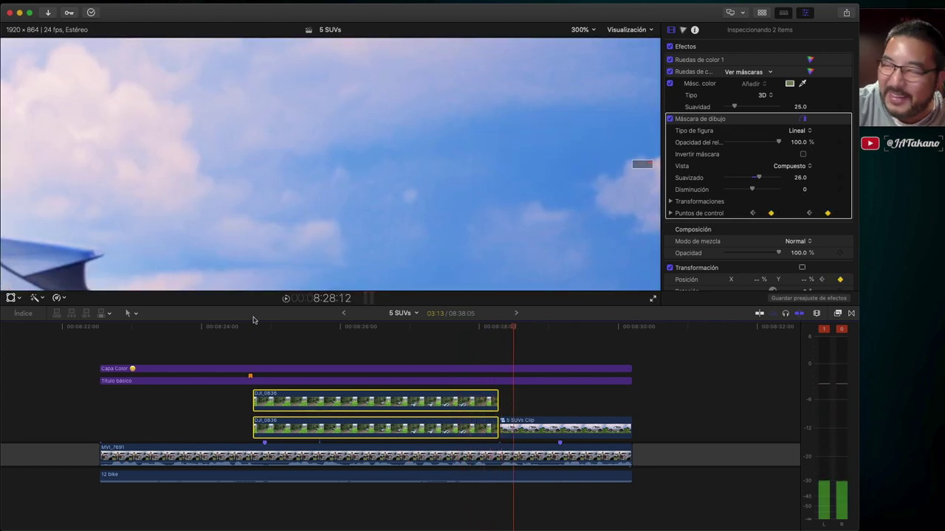
# Play back to the tractor frame, fit the viewer to the frame, and replay the drone shot from its start
pyautogui.press('j')
pyautogui.press('space')
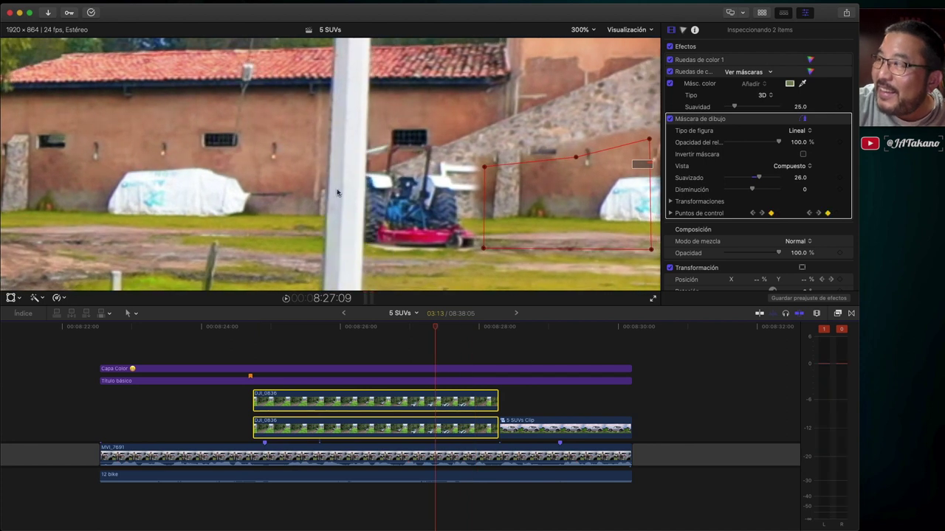
pyautogui.click(590, 30)
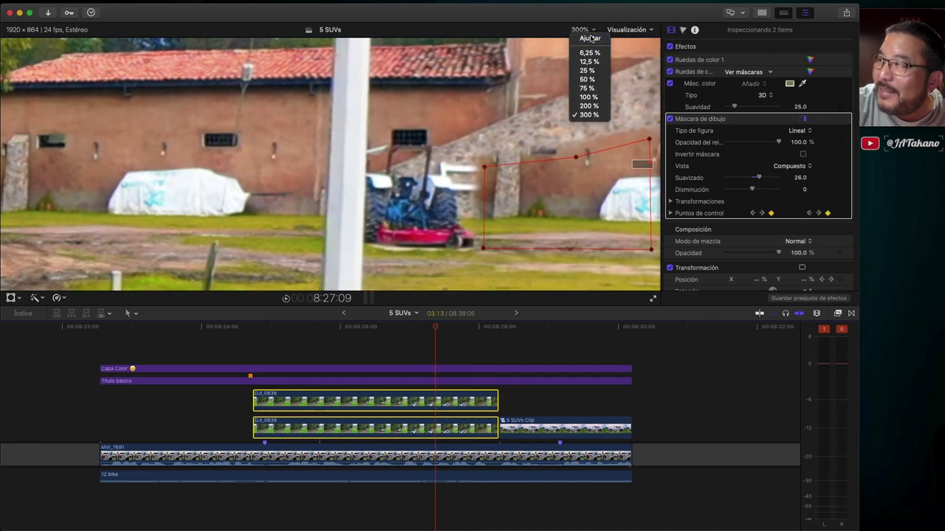
pyautogui.click(591, 37)
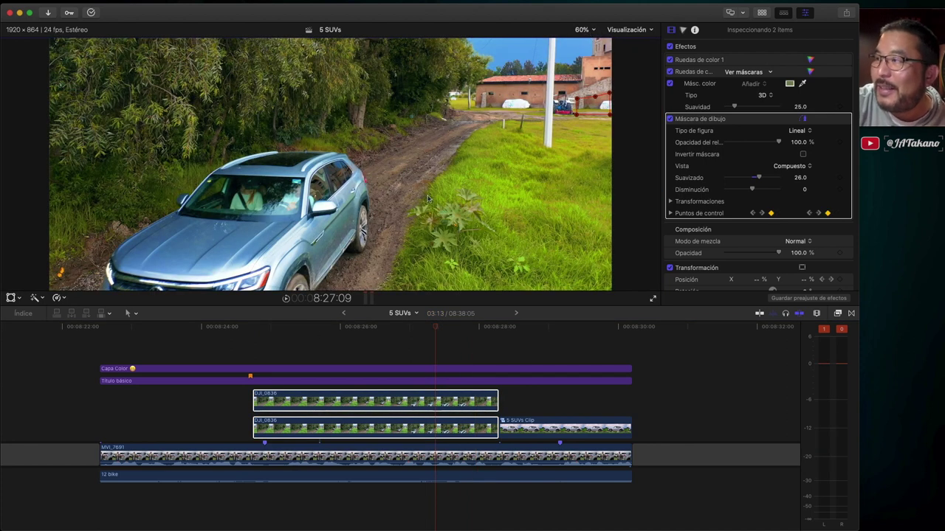
pyautogui.click(236, 326)
pyautogui.press('space')
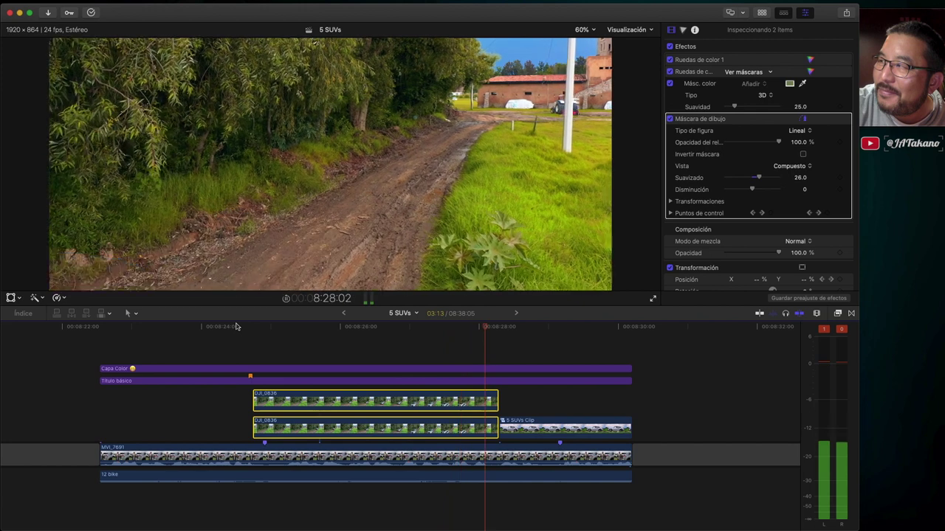
pyautogui.press('space')
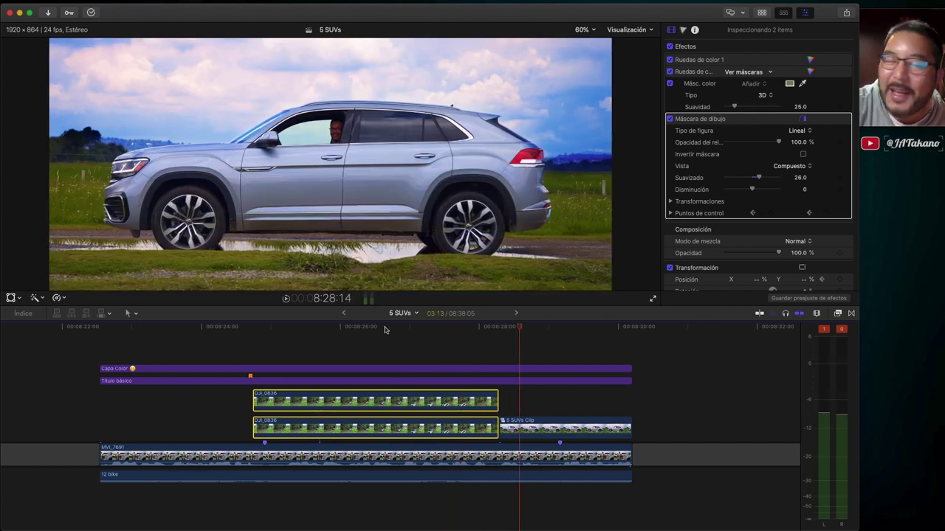
# Replay from the presenter shot at 8:24:17 and 8:24:11 into the drone shot, then deselect the clips
pyautogui.click(250, 327)
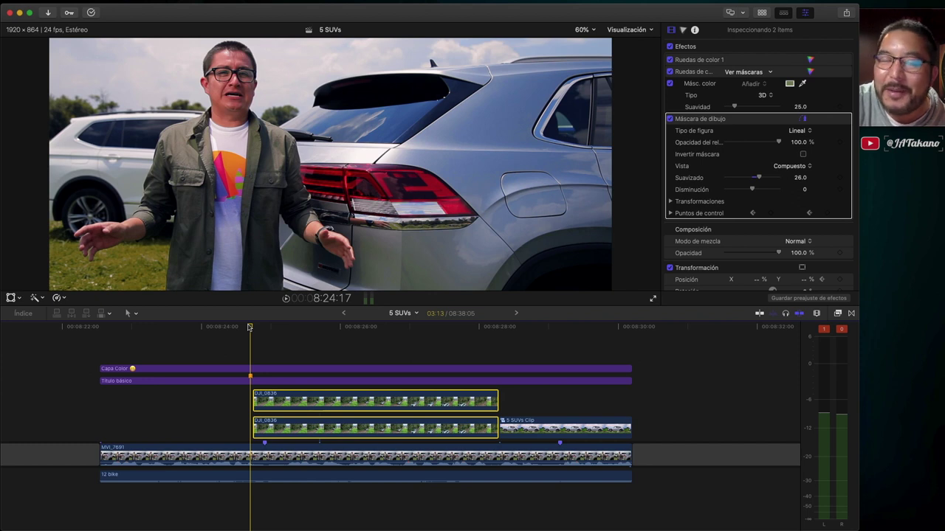
pyautogui.press('space')
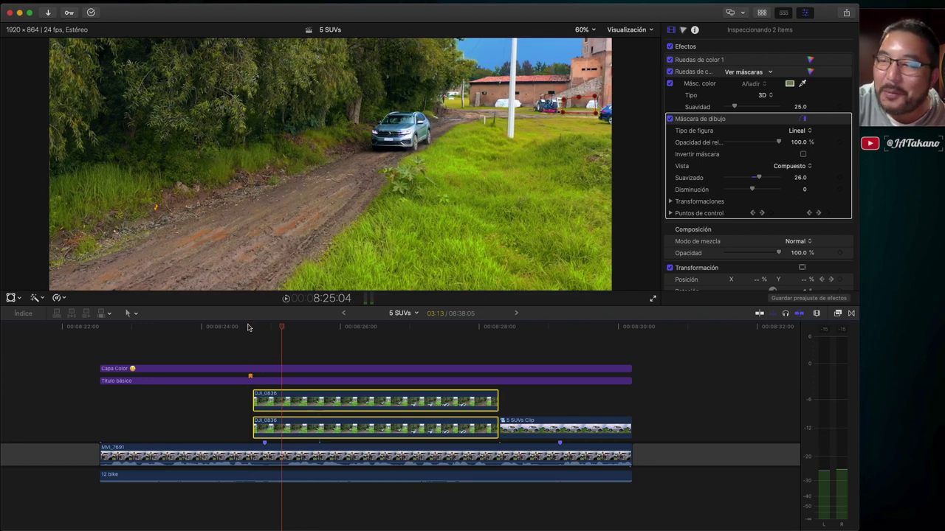
pyautogui.click(235, 327)
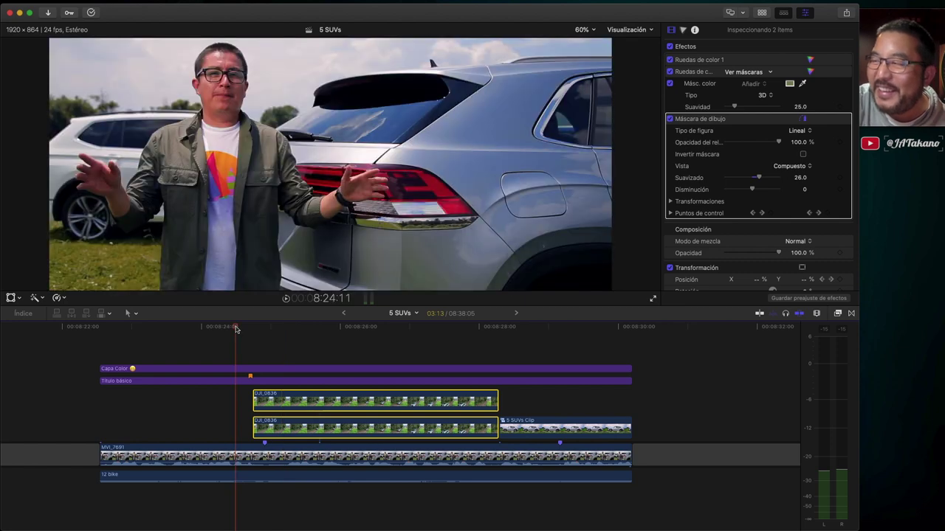
pyautogui.press('space')
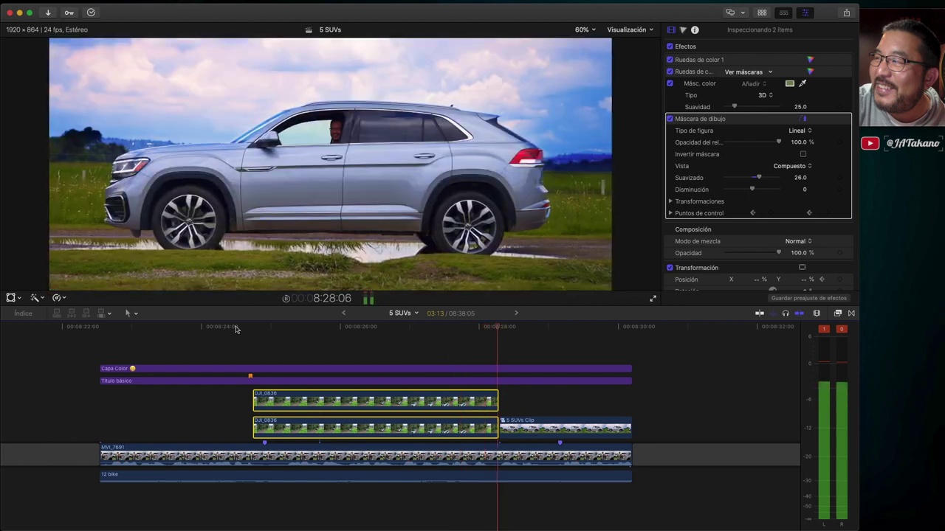
pyautogui.press('space')
pyautogui.click(328, 334)
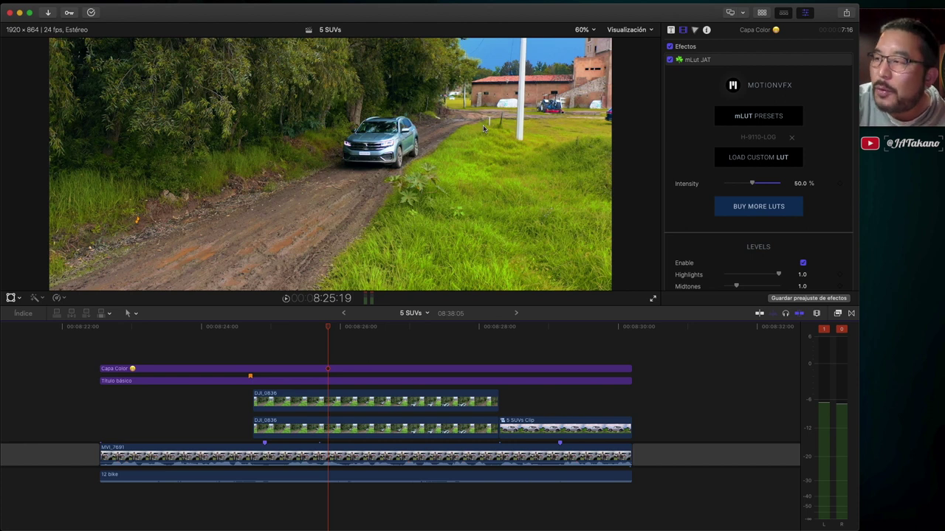
# Play from the presenter shot at 8:24:08 into the masked drone shot, reviewing around 8:25:15
pyautogui.click(225, 330)
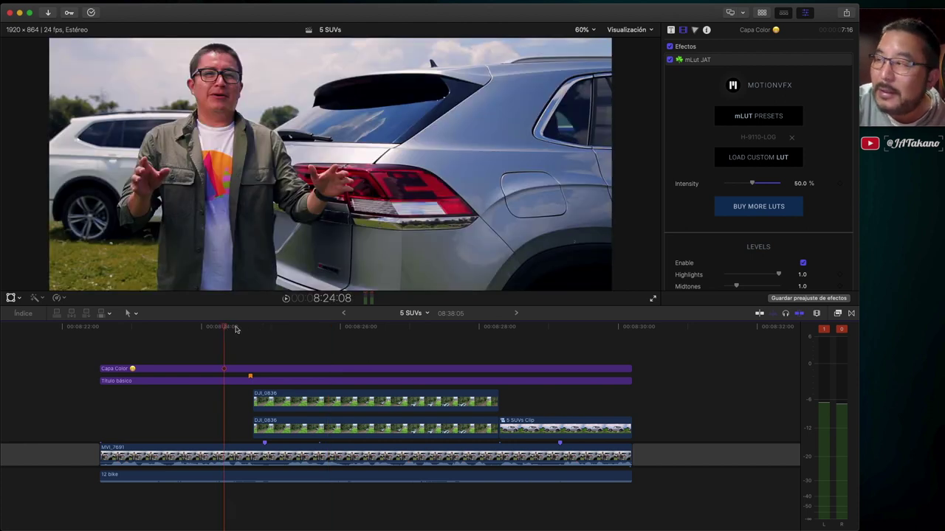
pyautogui.press('space')
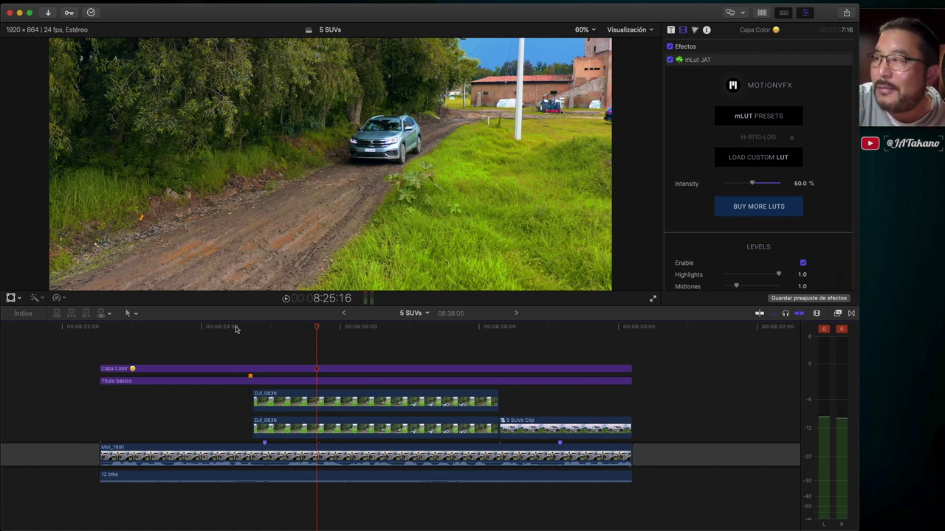
pyautogui.click(316, 330)
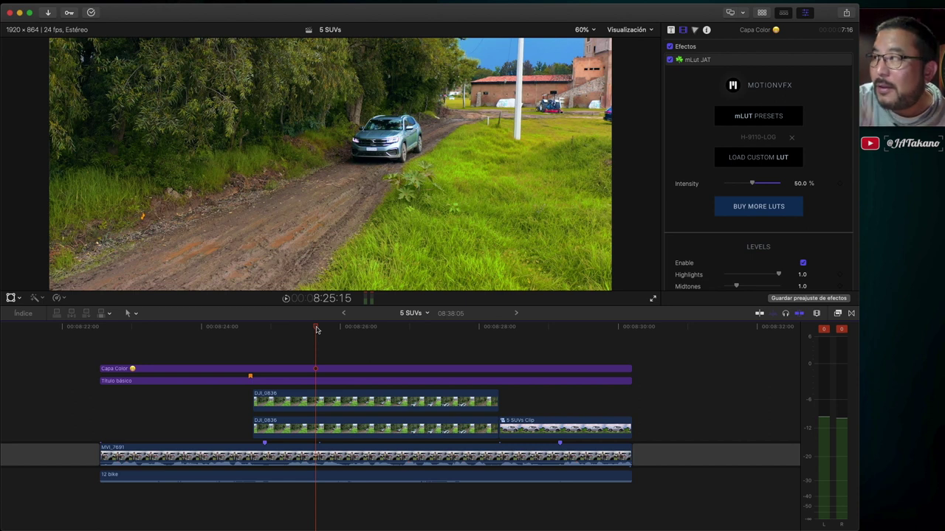
pyautogui.press('space')
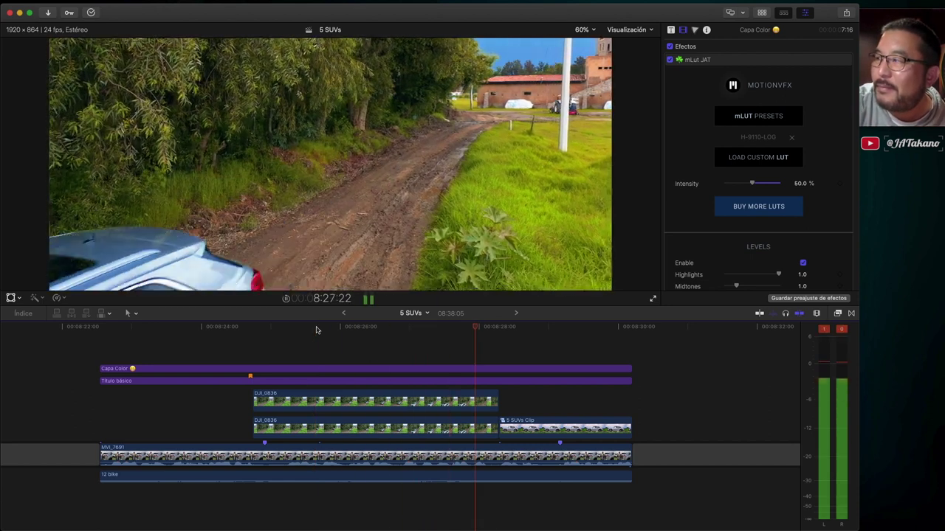
pyautogui.press('space')
pyautogui.click(315, 330)
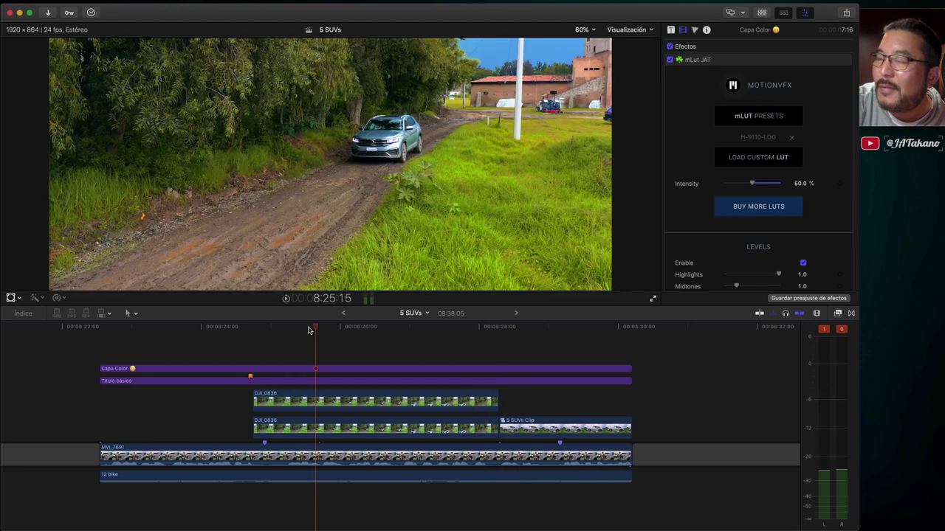
# Replay the cut from 8:24:12, park at the drone shot's start, and fit the whole project with Shift-Z
pyautogui.click(237, 327)
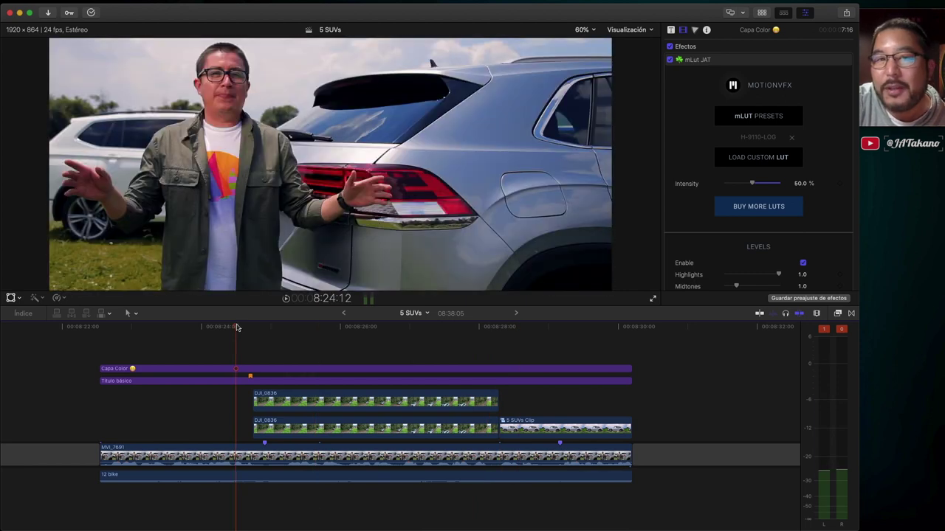
pyautogui.press('space')
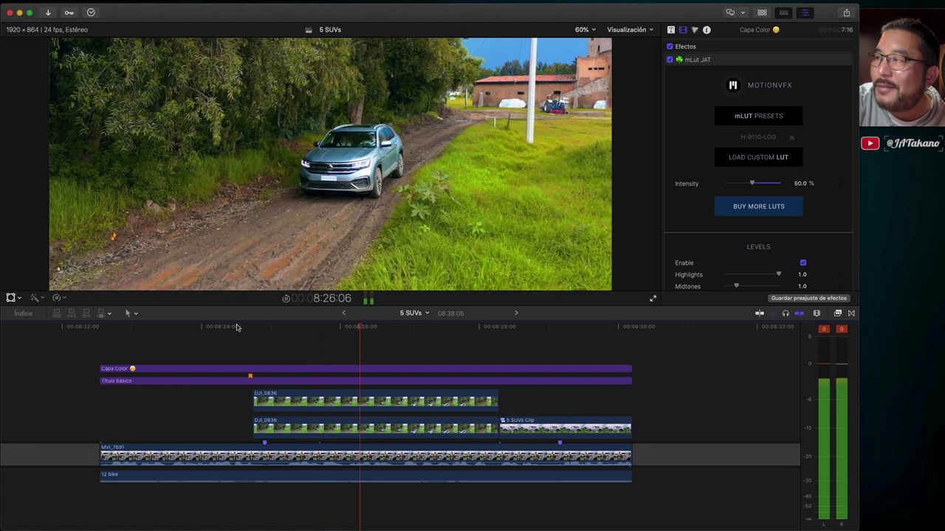
pyautogui.press('space')
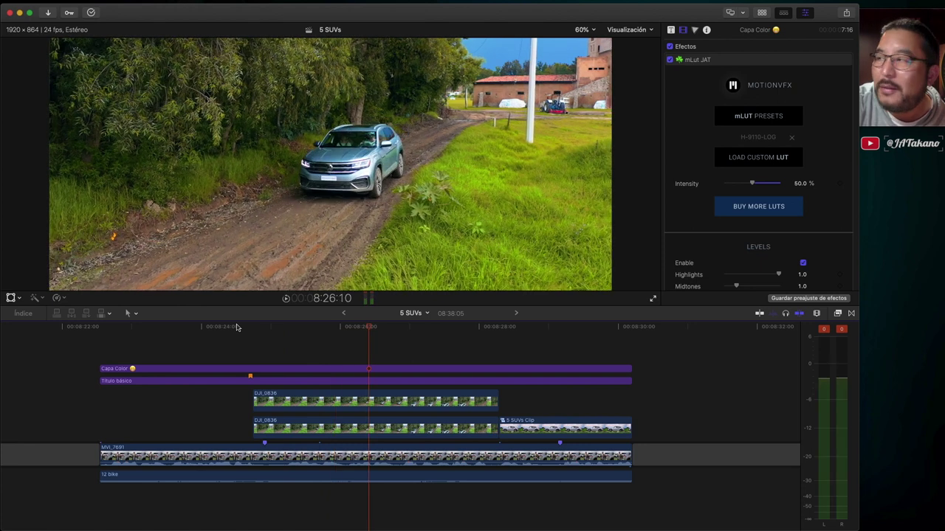
pyautogui.press('space')
pyautogui.press('space')
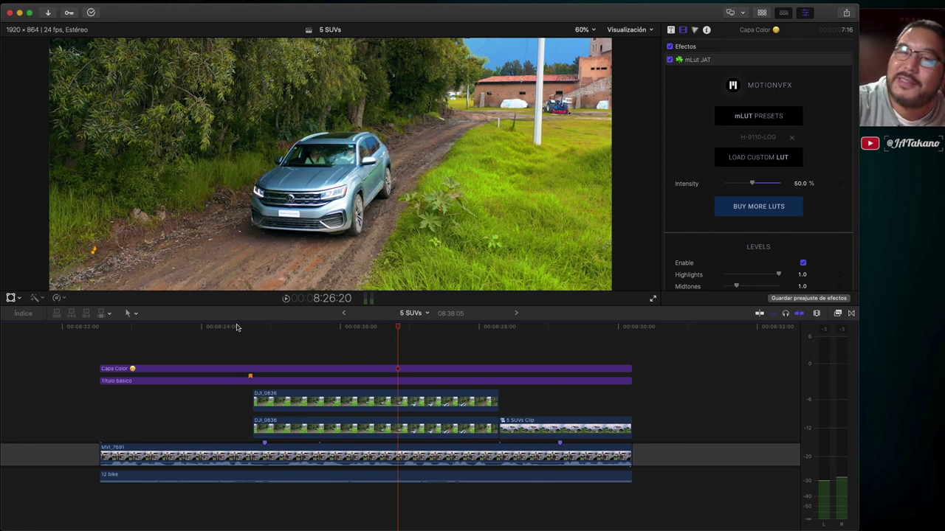
pyautogui.click(310, 326)
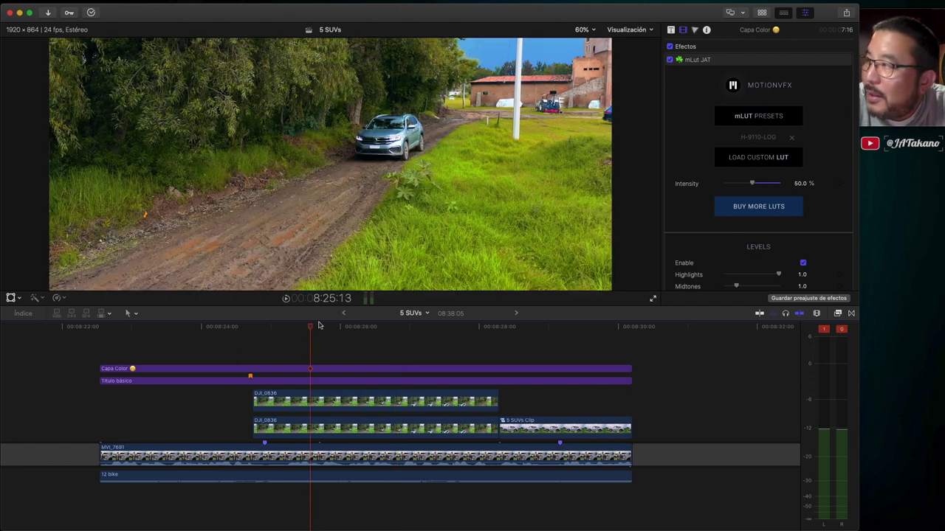
pyautogui.click(258, 326)
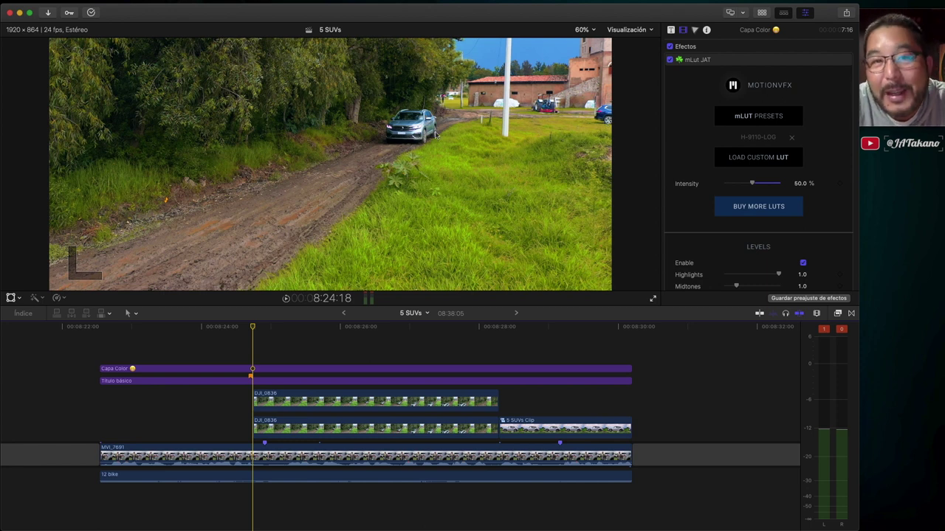
pyautogui.hotkey('shift', 'z')
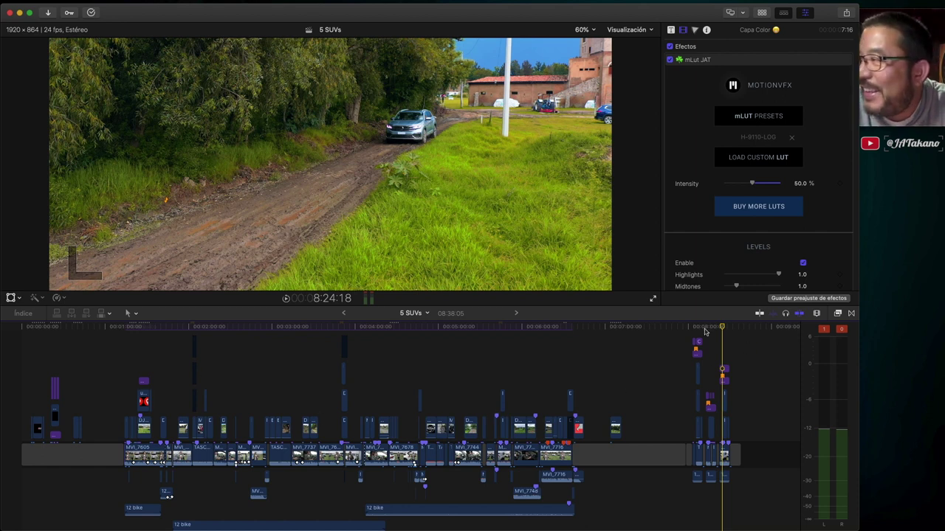
# Zoom the timeline into the closing section and scrub through the interior, SUV field and dirt-road shots
pyautogui.press('super+equal')
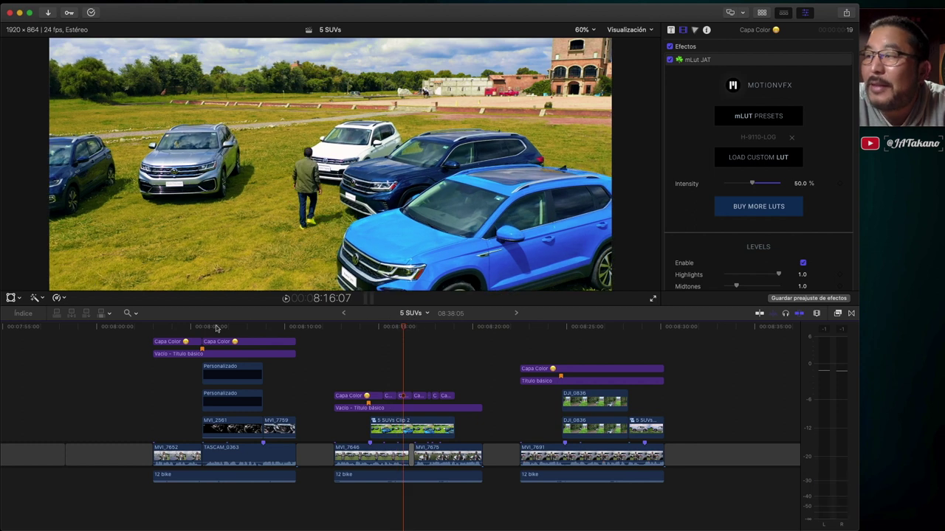
pyautogui.click(231, 327)
pyautogui.moveTo(231, 327); pyautogui.dragTo(234, 327)
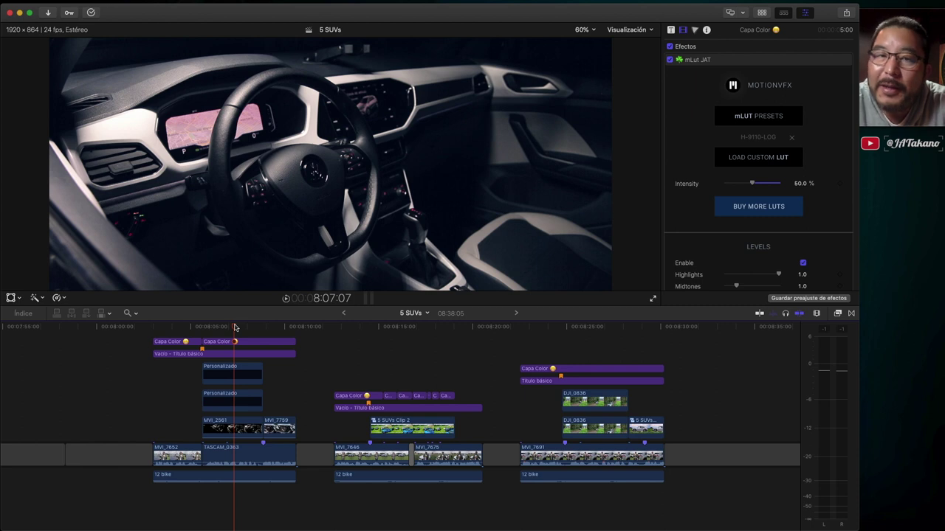
pyautogui.click(219, 329)
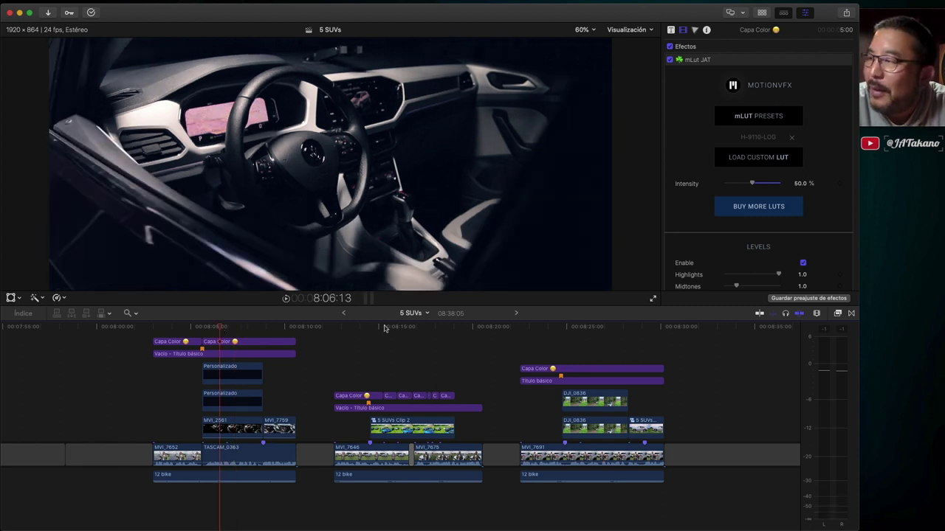
pyautogui.moveTo(401, 330); pyautogui.dragTo(408, 330)
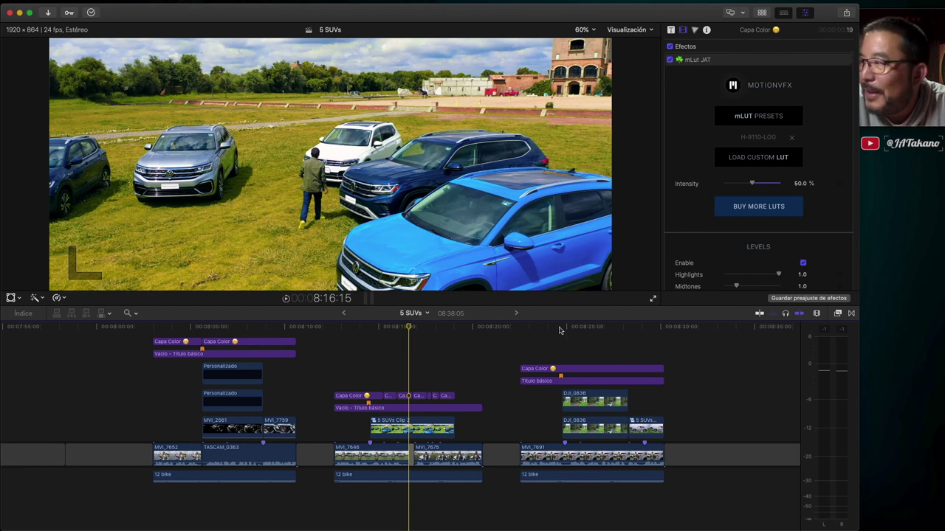
pyautogui.moveTo(561, 329); pyautogui.dragTo(591, 330)
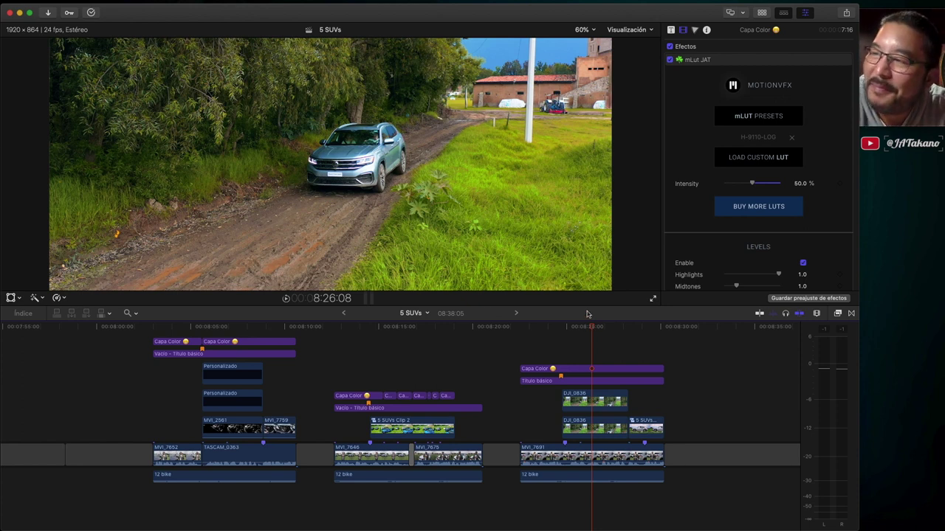
# Play the closing section, skipping ahead to 8:13 and 8:24, ending on the dirt-road shot at 8:26:14
pyautogui.click(181, 327)
pyautogui.press('space')
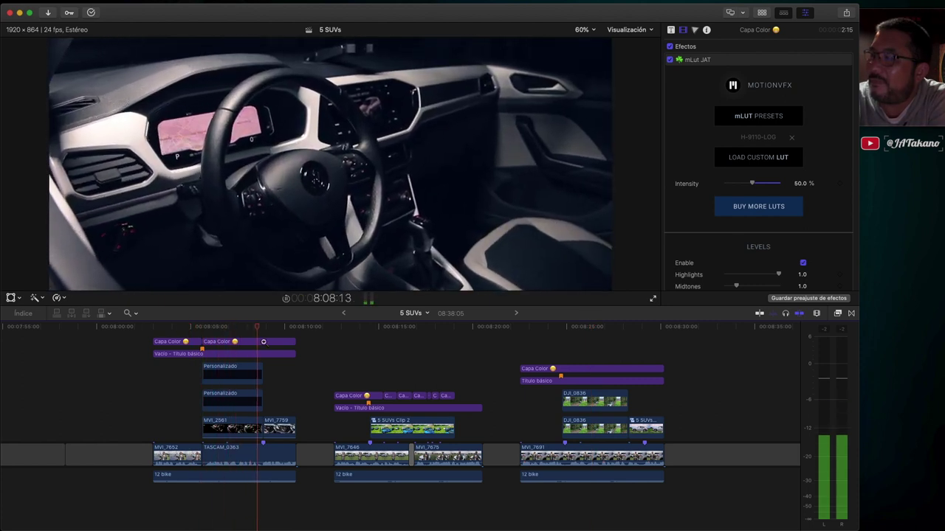
pyautogui.click(352, 328)
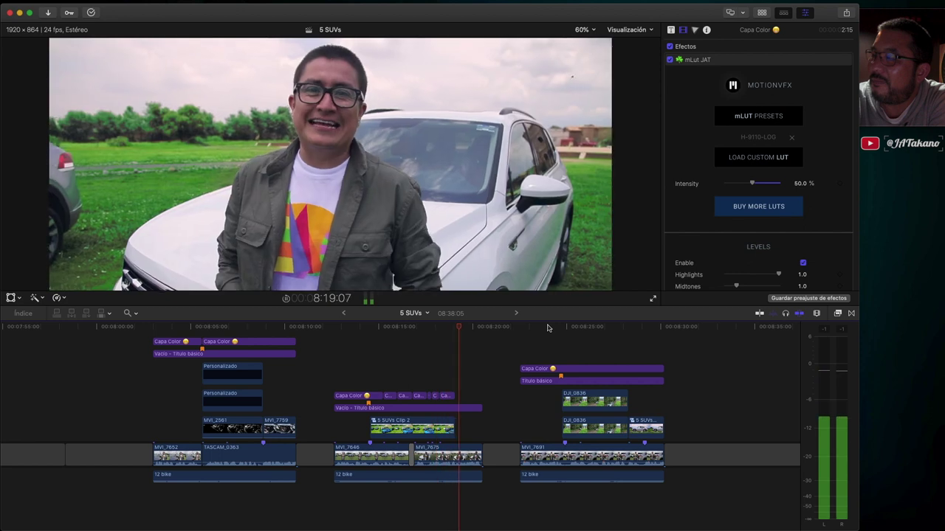
pyautogui.click(548, 327)
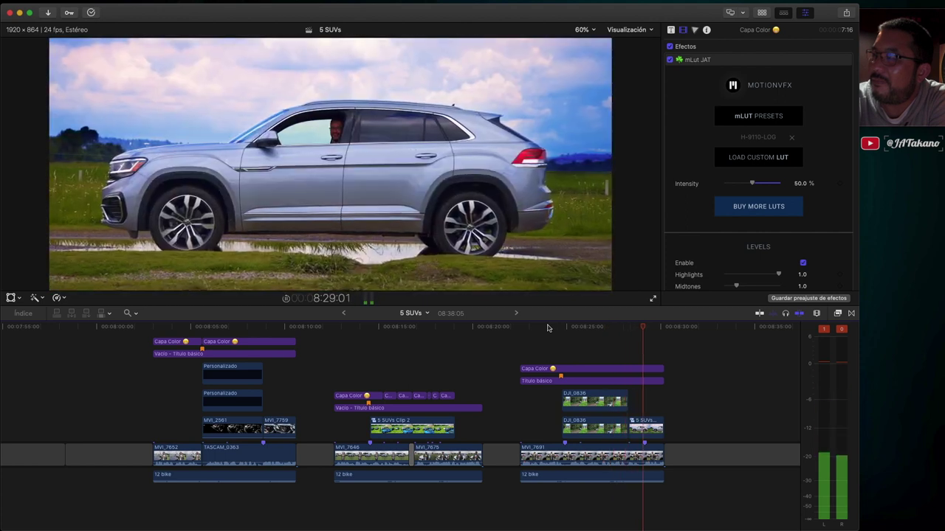
pyautogui.click(597, 327)
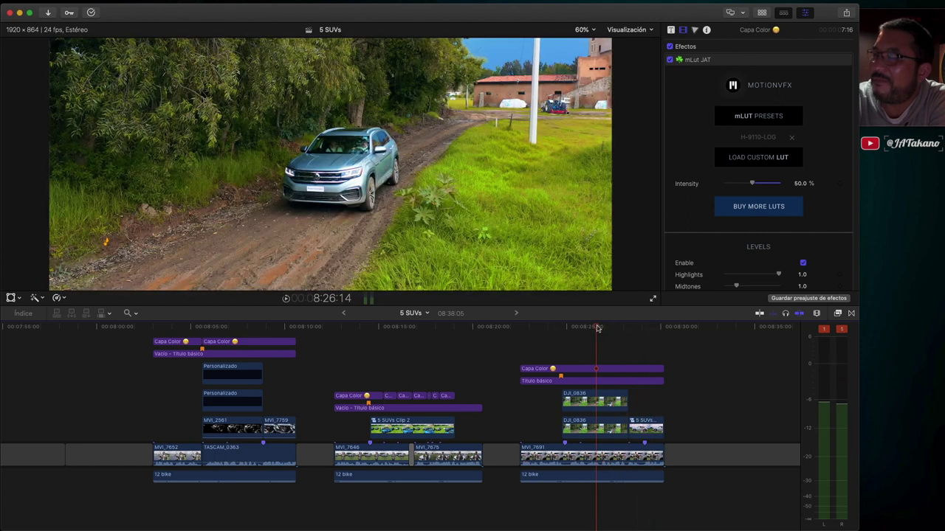